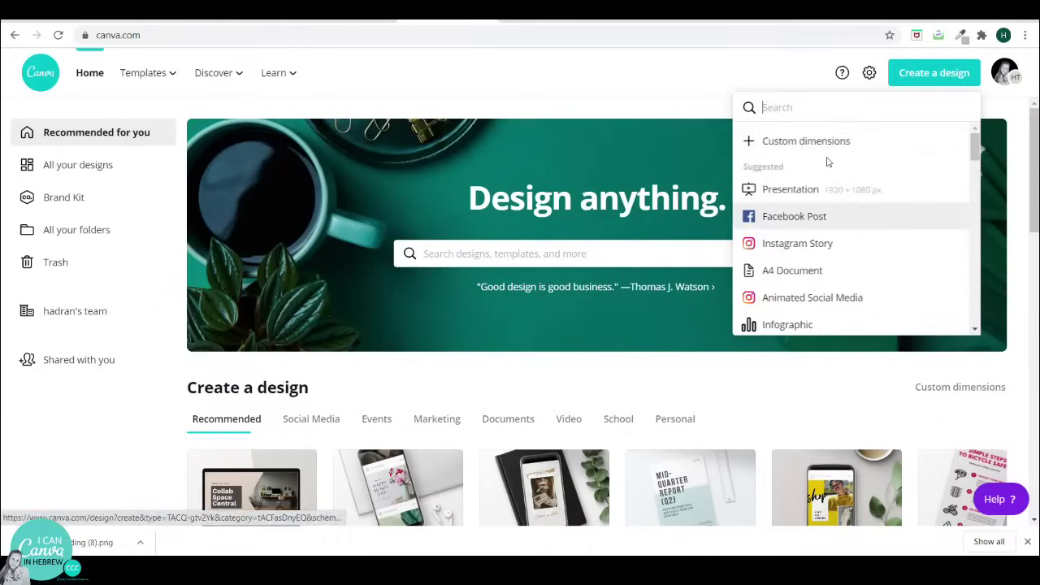
Step: Create a blank custom design 11 in wide by 8 in high, with units set to inches
{"action": "left_click", "coordinate": [824, 143]}
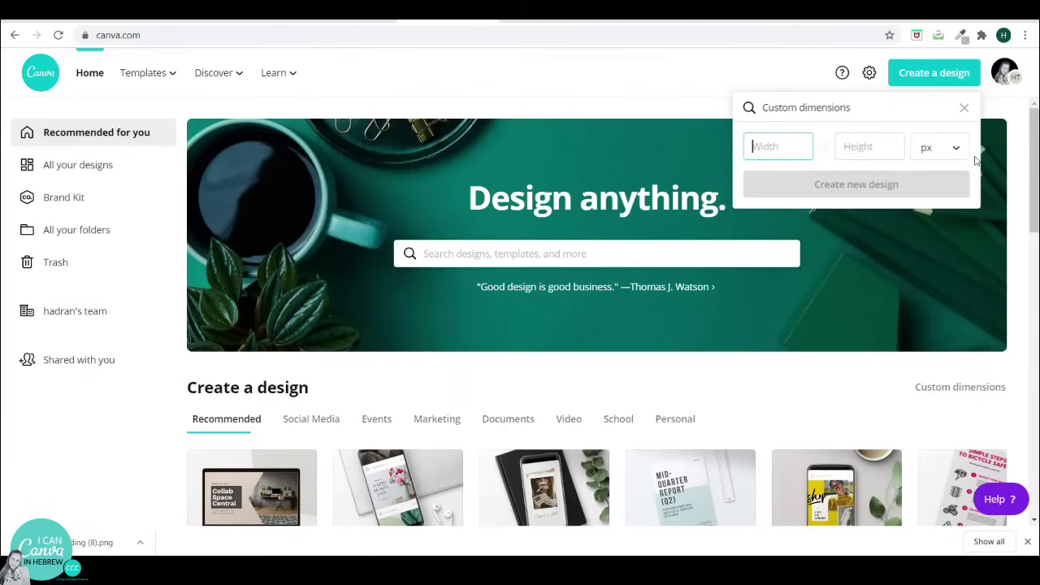
{"action": "left_click", "coordinate": [870, 264]}
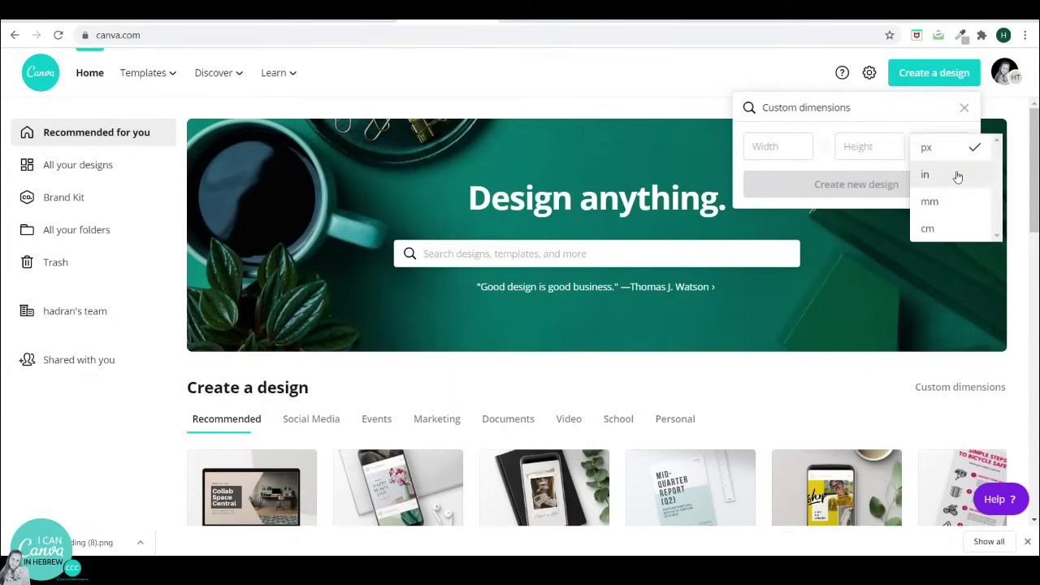
{"action": "left_click", "coordinate": [957, 176]}
{"action": "left_click", "coordinate": [790, 146]}
{"action": "type", "text": "1"}
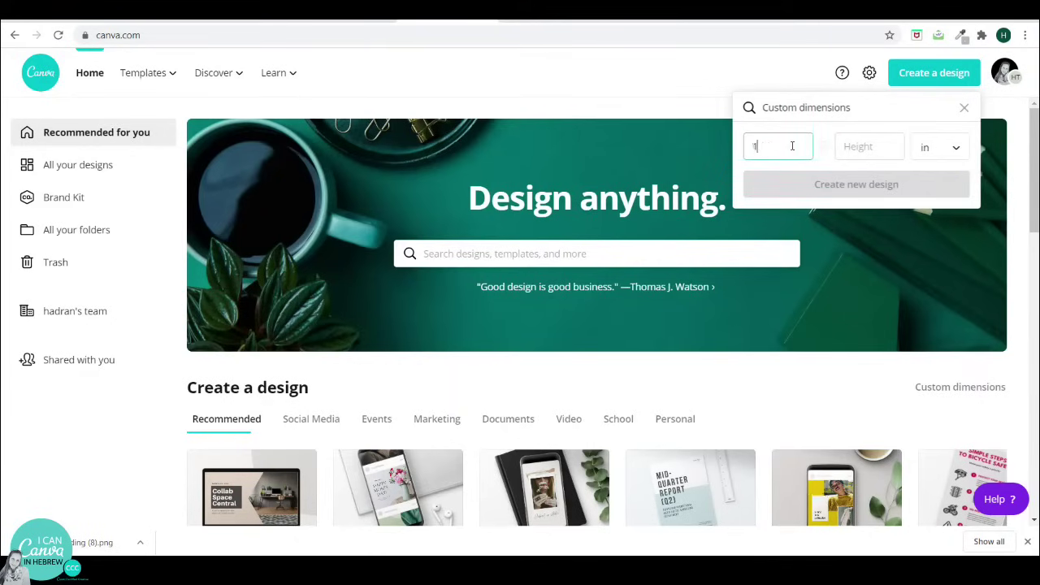
{"action": "type", "text": "1"}
{"action": "left_click", "coordinate": [877, 147]}
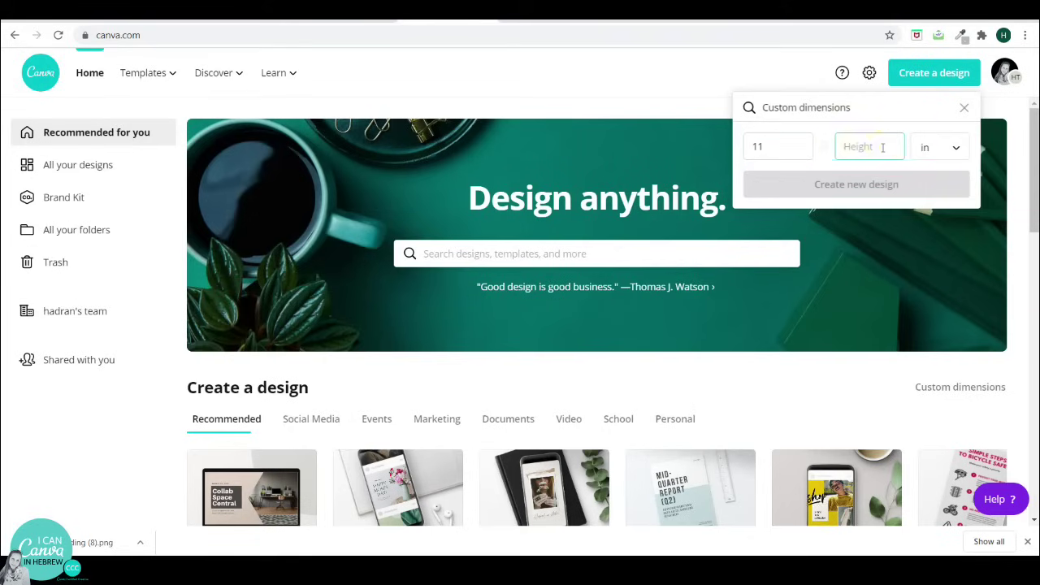
{"action": "type", "text": "8"}
{"action": "left_click", "coordinate": [866, 186]}
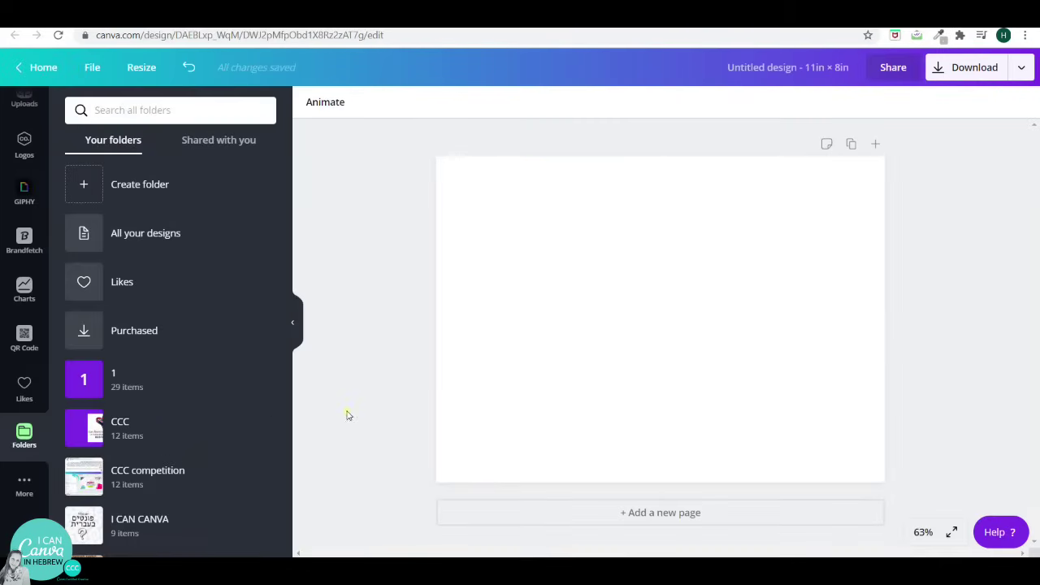
Step: Create an empty folder named '1' from the Folders panel
{"action": "left_click", "coordinate": [24, 435]}
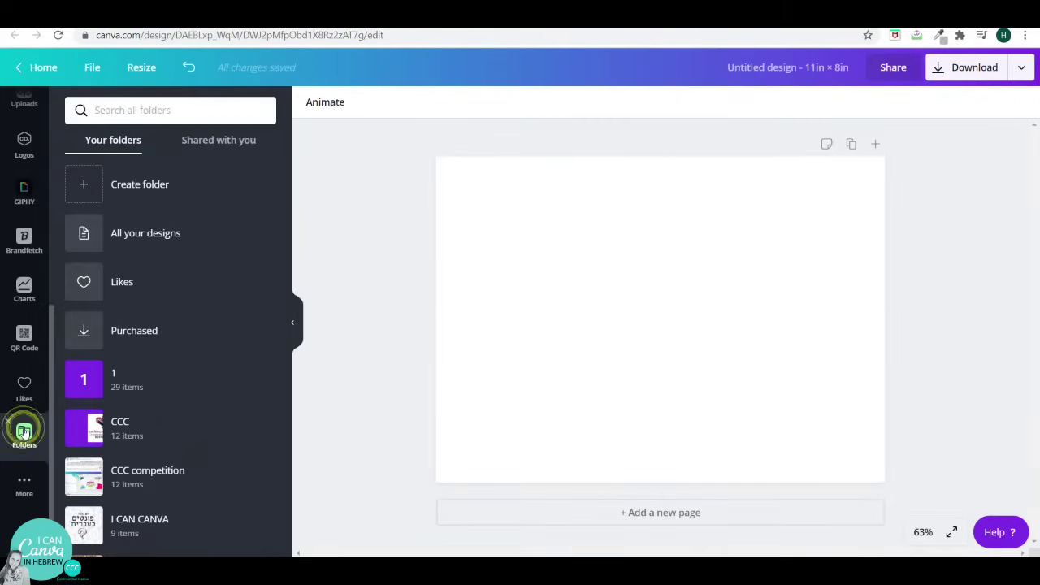
{"action": "left_click", "coordinate": [131, 187]}
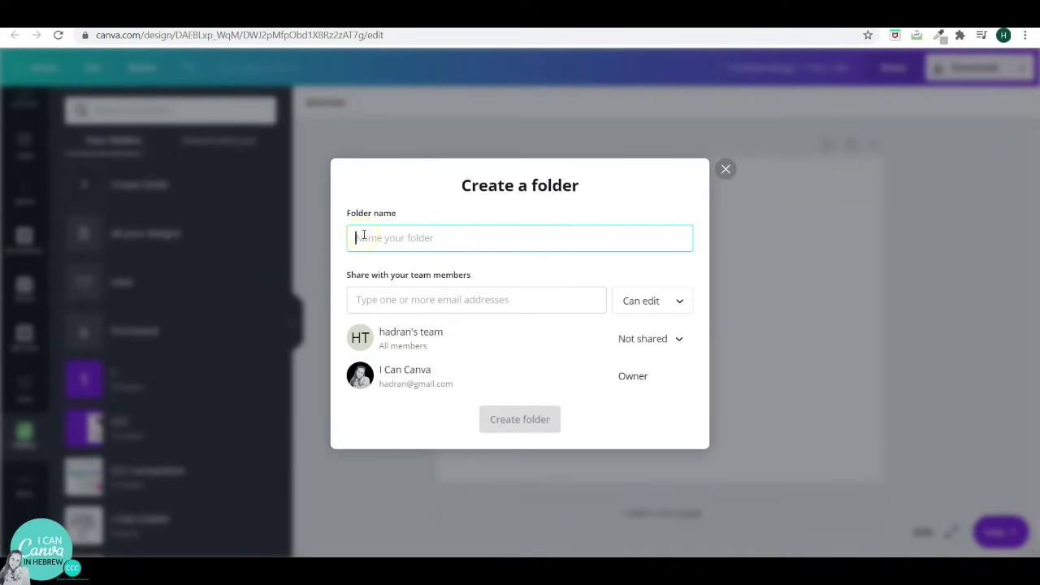
{"action": "type", "text": "1"}
{"action": "left_click", "coordinate": [536, 426]}
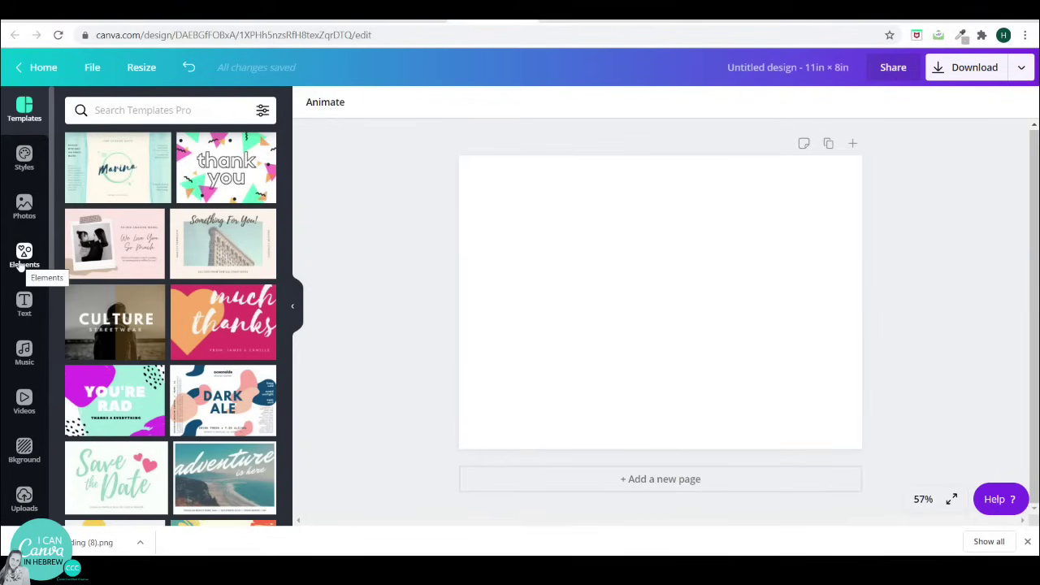
Step: Search elements for 'travel' and add the suitcase sticker to Likes
{"action": "left_click", "coordinate": [23, 255]}
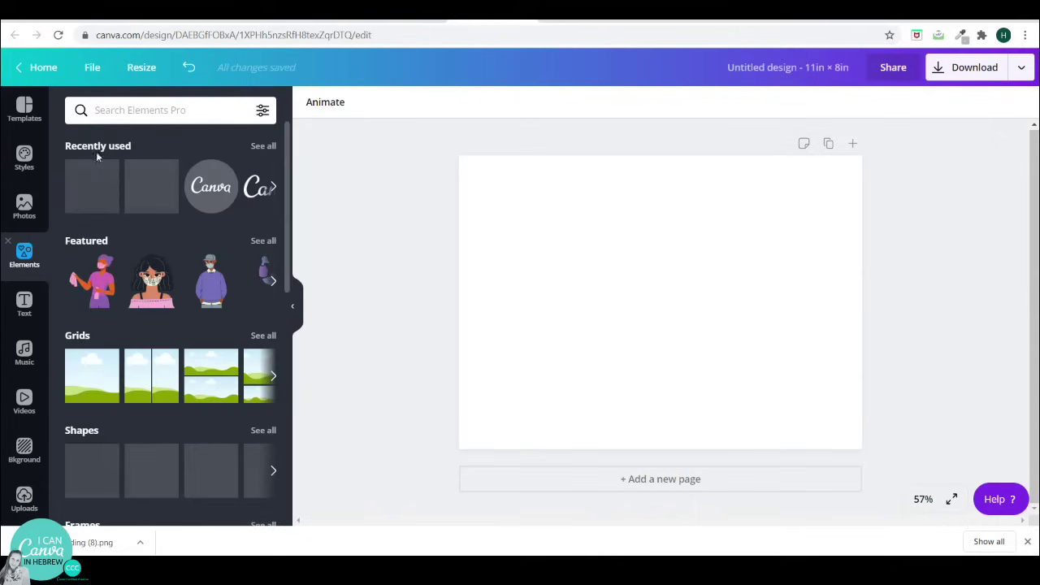
{"action": "left_click", "coordinate": [121, 109]}
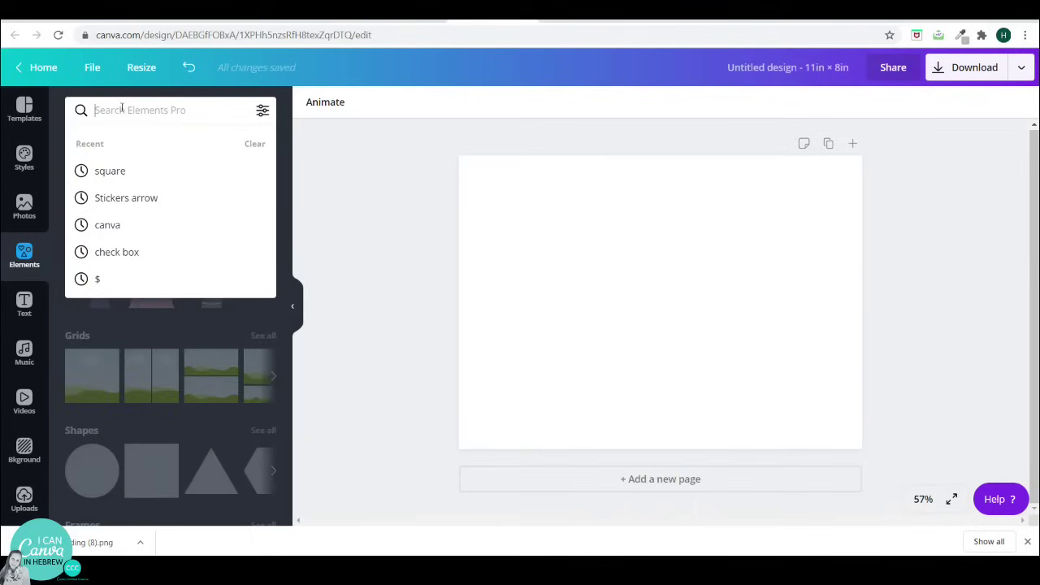
{"action": "type", "text": "trav"}
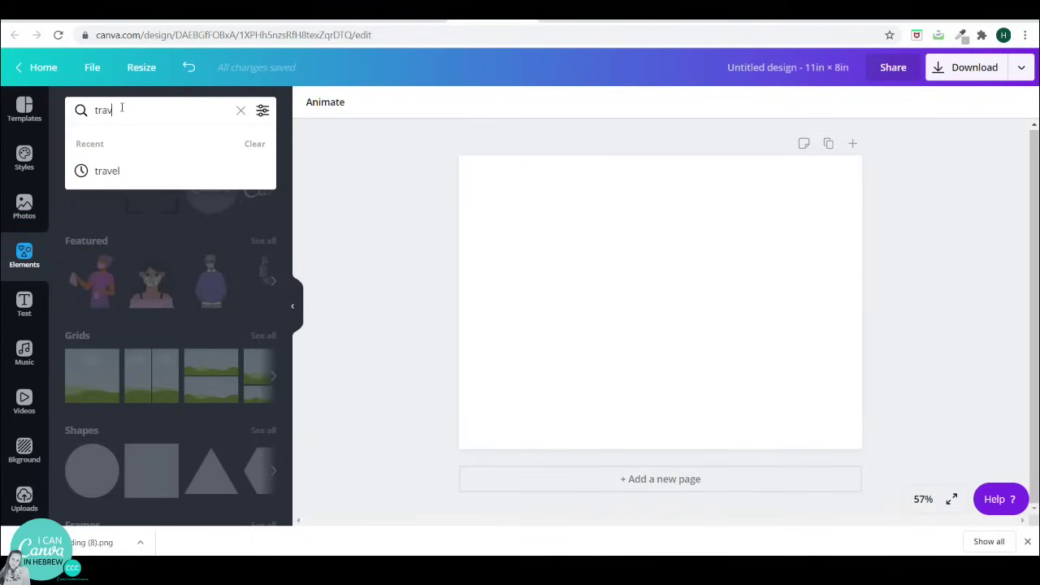
{"action": "key", "text": "Return"}
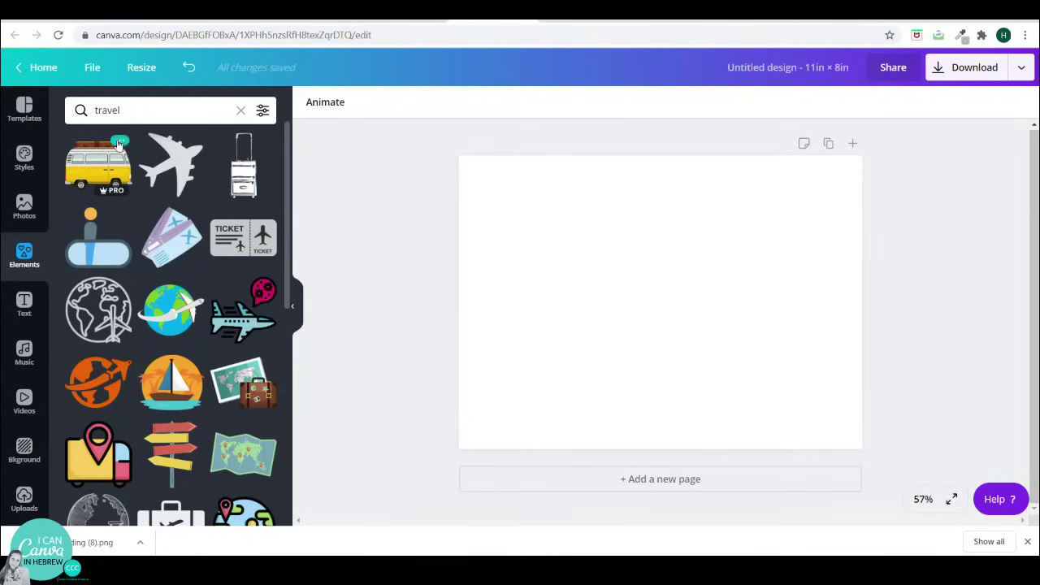
{"action": "scroll", "coordinate": [167, 471], "scroll_direction": "down", "scroll_amount": 2}
{"action": "left_click", "coordinate": [192, 439]}
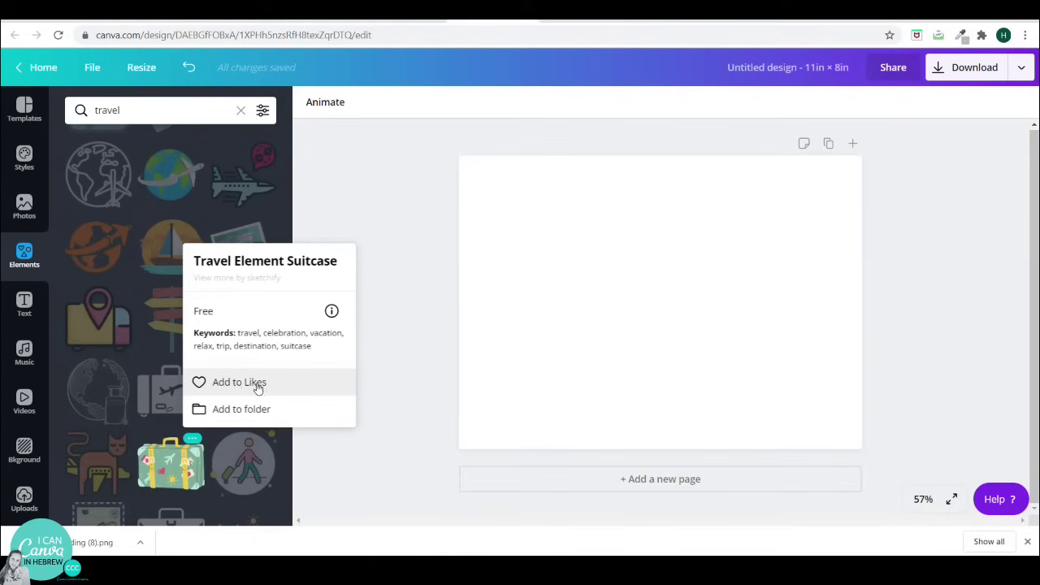
{"action": "left_click", "coordinate": [224, 386]}
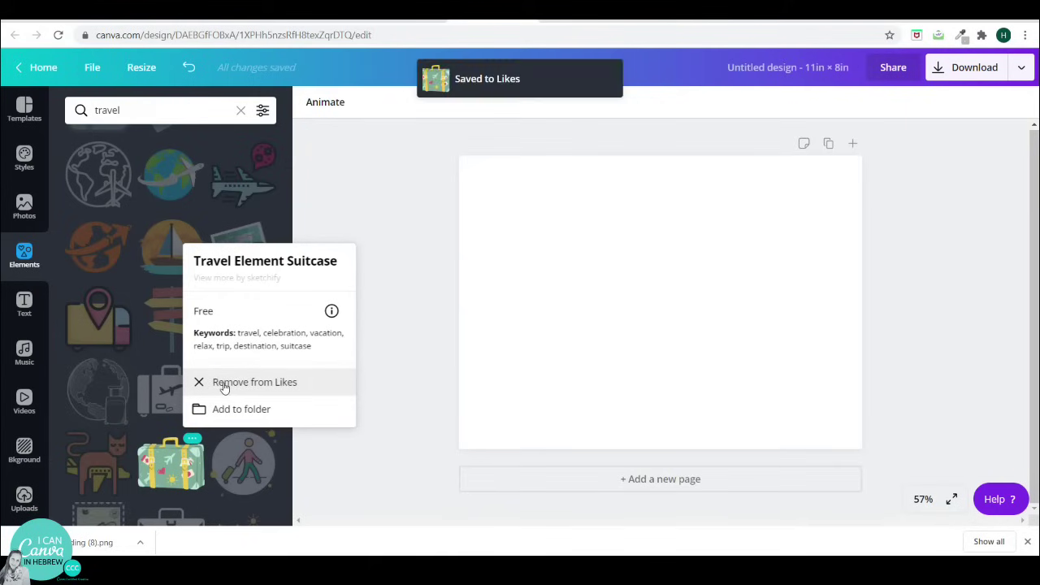
{"action": "left_click", "coordinate": [376, 173]}
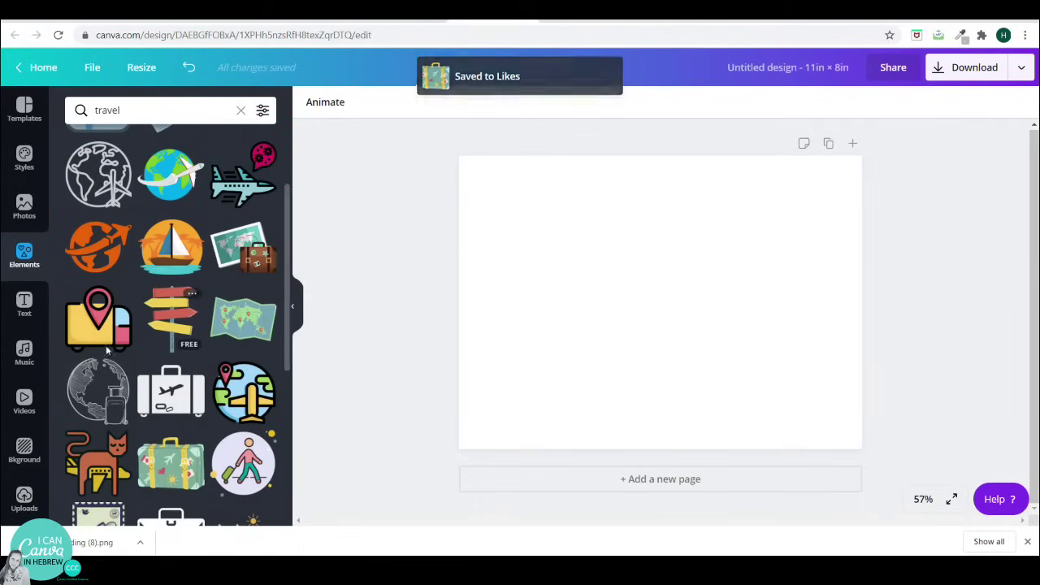
Step: Browse the collection of liked elements
{"action": "scroll", "coordinate": [25, 341], "scroll_direction": "down", "scroll_amount": 3}
{"action": "scroll", "coordinate": [24, 341], "scroll_direction": "down", "scroll_amount": 3}
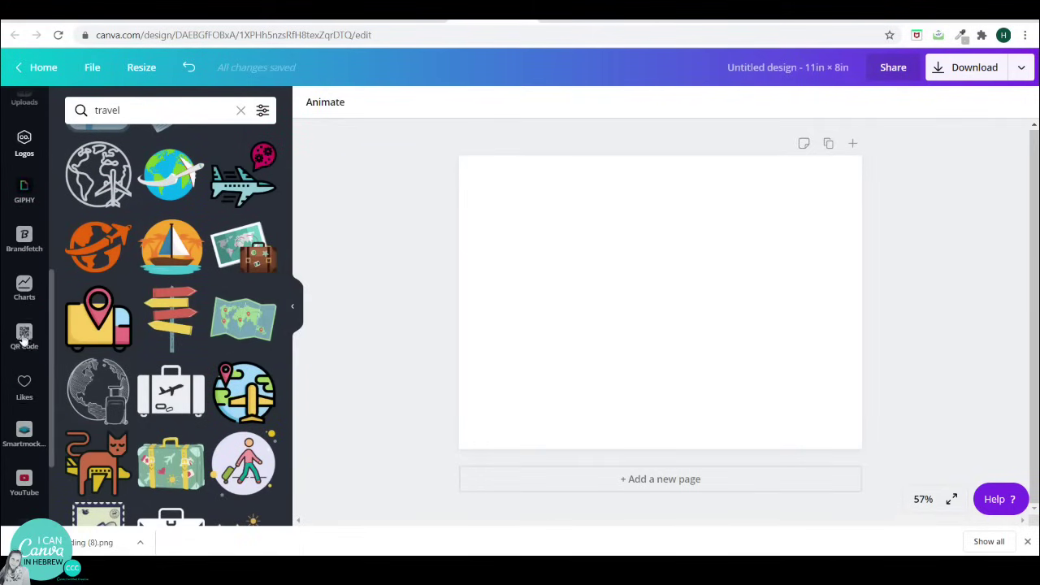
{"action": "left_click", "coordinate": [24, 389]}
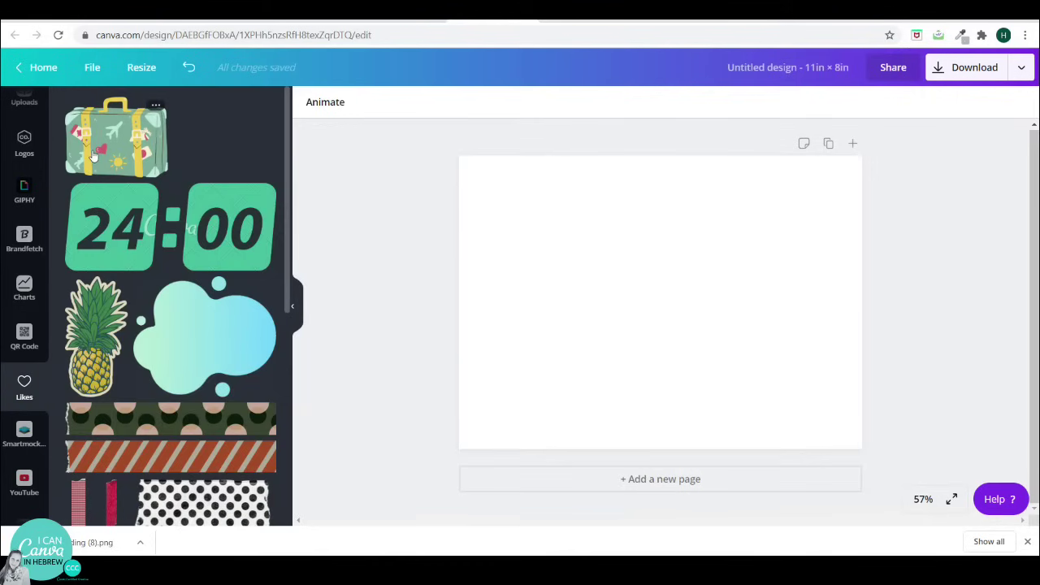
{"action": "scroll", "coordinate": [174, 280], "scroll_direction": "down", "scroll_amount": 6}
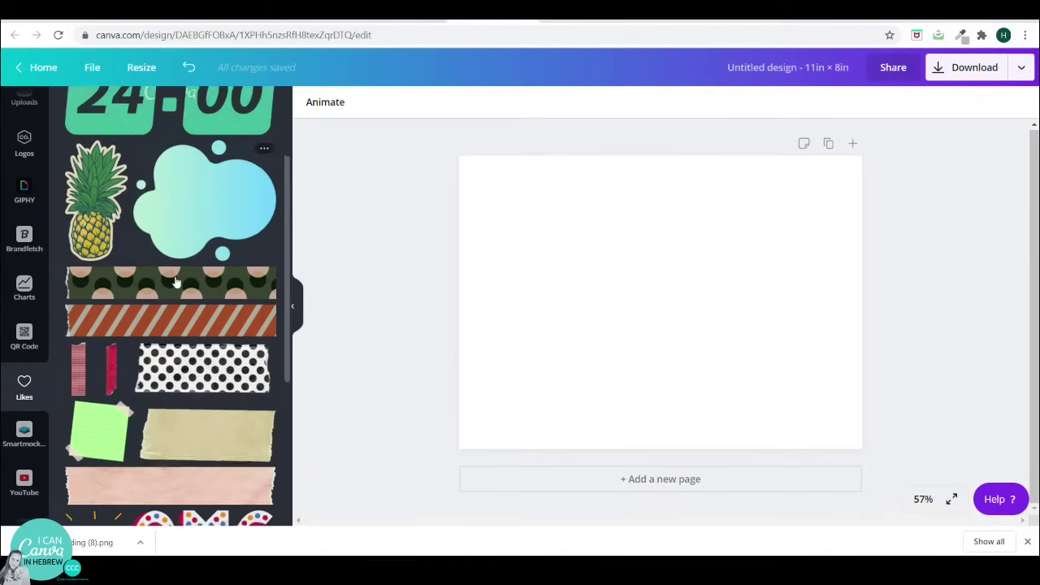
{"action": "scroll", "coordinate": [175, 281], "scroll_direction": "down", "scroll_amount": 8}
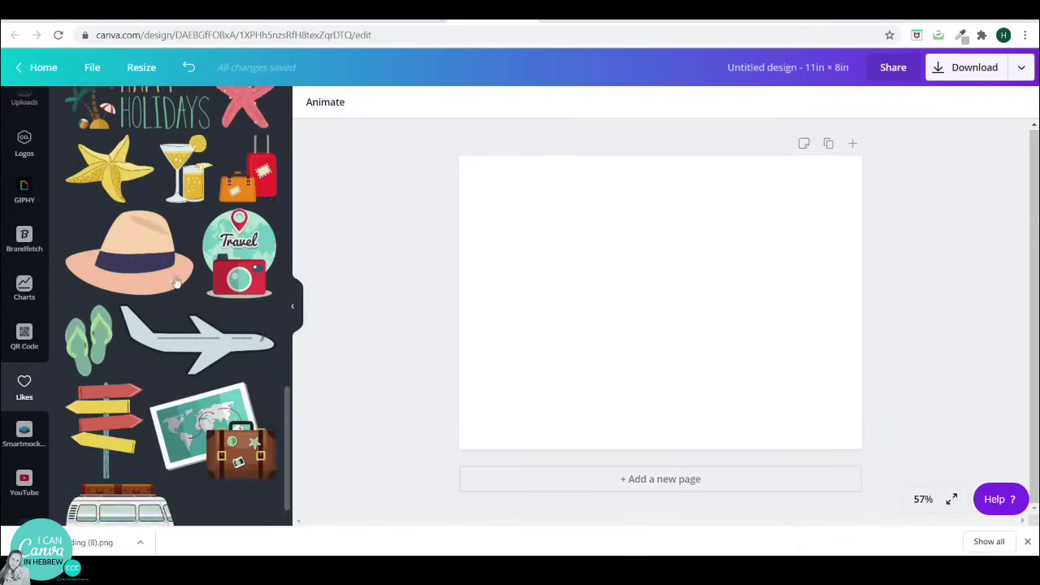
{"action": "scroll", "coordinate": [174, 280], "scroll_direction": "up", "scroll_amount": 4}
{"action": "scroll", "coordinate": [175, 280], "scroll_direction": "up", "scroll_amount": 10}
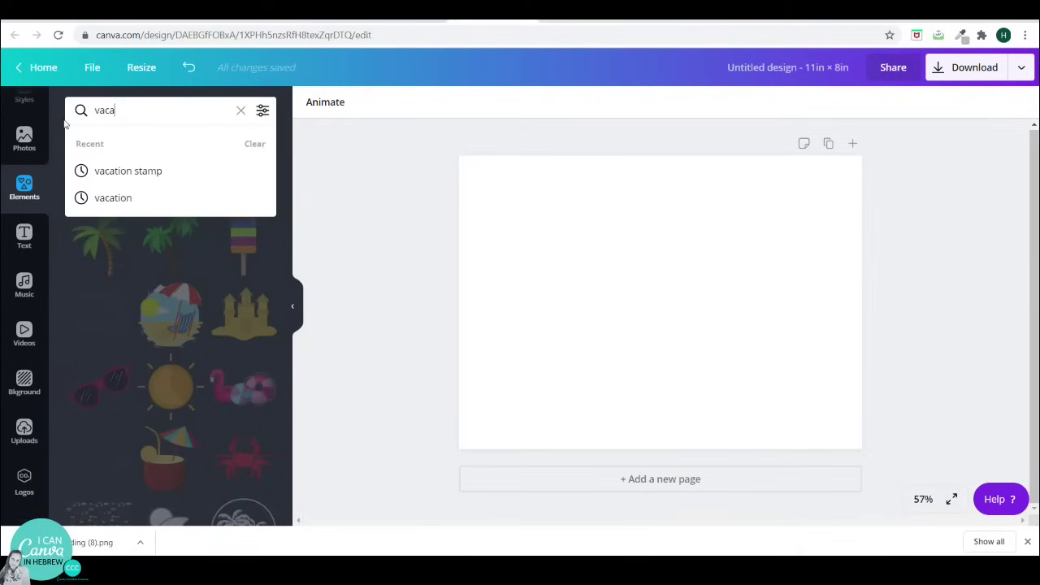
Step: Search elements for 'vacation', then 'stamp', and browse the results
{"action": "key", "text": "Return"}
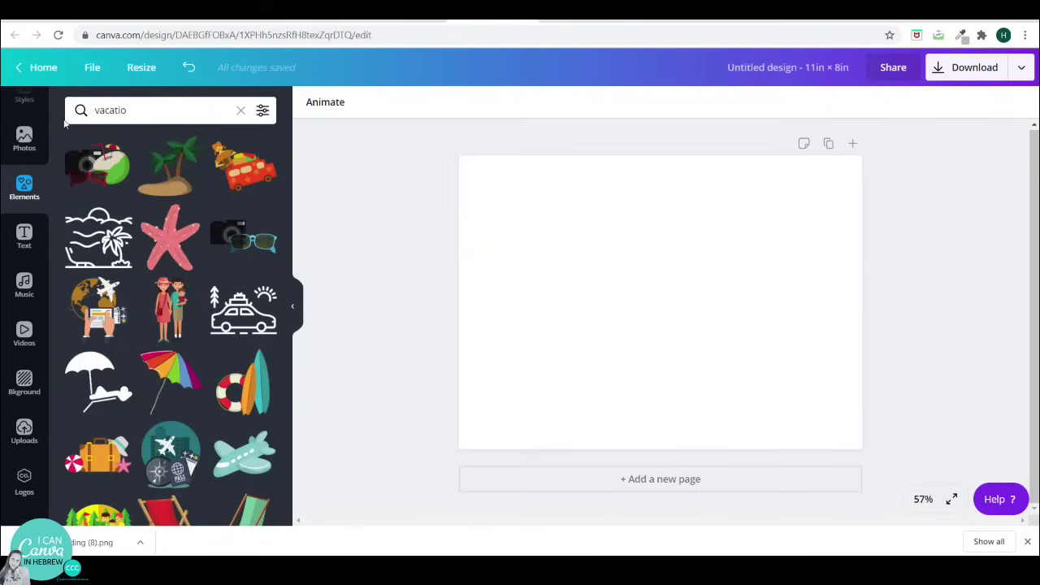
{"action": "left_click", "coordinate": [135, 109]}
{"action": "type", "text": "n"}
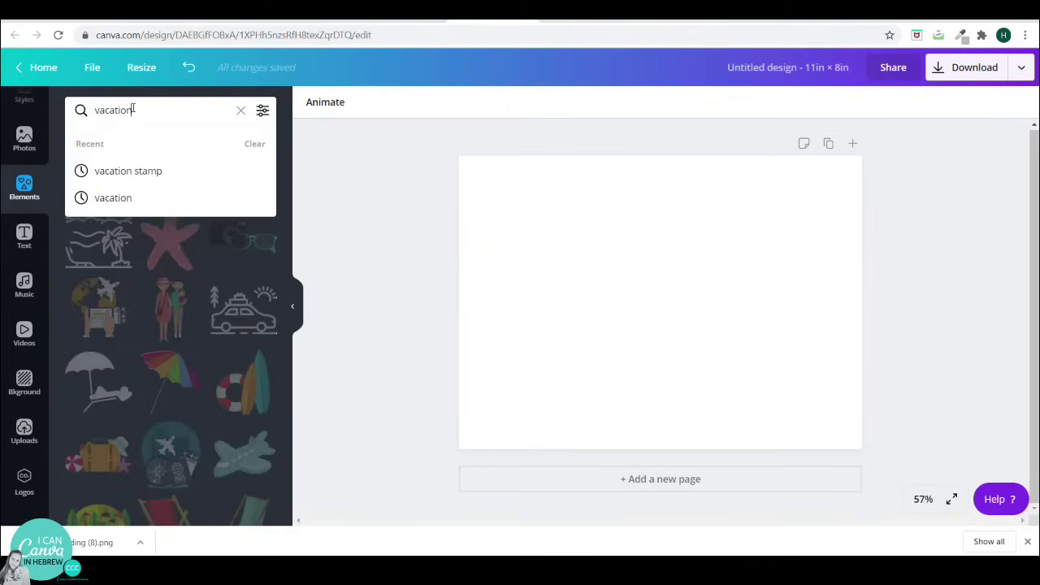
{"action": "key", "text": "Return"}
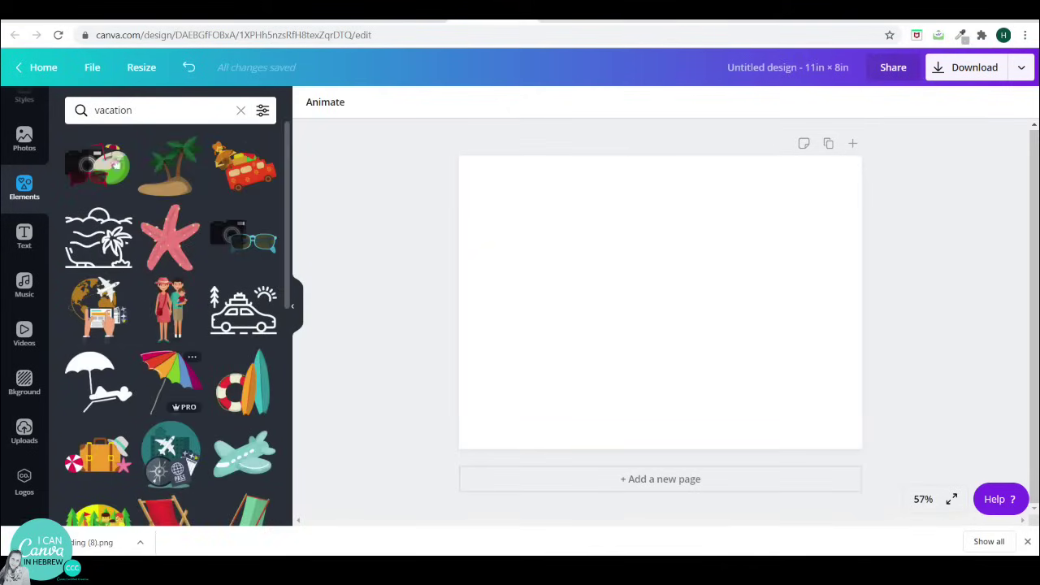
{"action": "left_click", "coordinate": [137, 107]}
{"action": "double_click", "coordinate": [134, 109]}
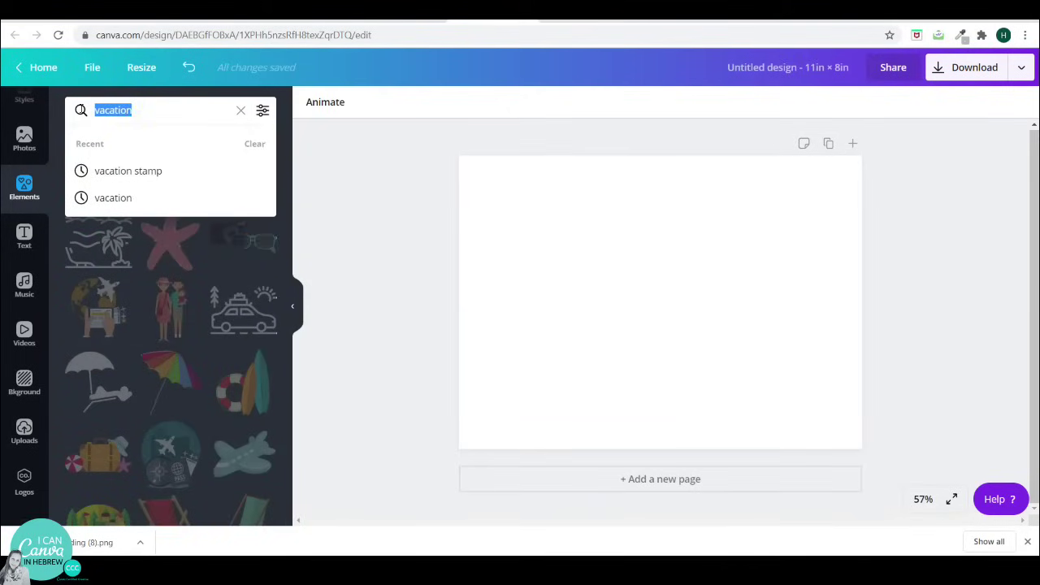
{"action": "type", "text": "stamp"}
{"action": "key", "text": "Return"}
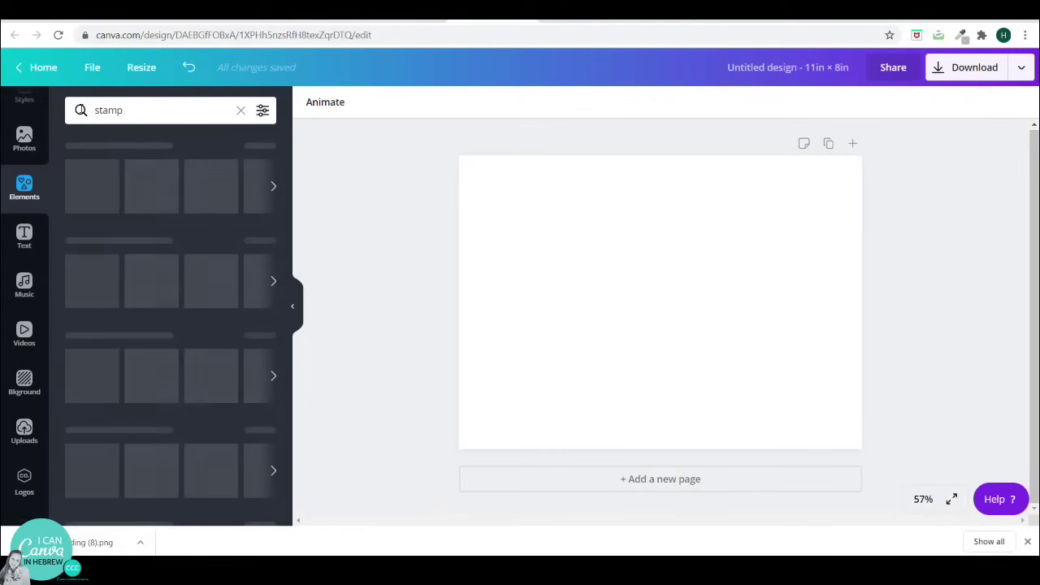
{"action": "scroll", "coordinate": [106, 319], "scroll_direction": "down", "scroll_amount": 1}
{"action": "scroll", "coordinate": [106, 320], "scroll_direction": "down", "scroll_amount": 5}
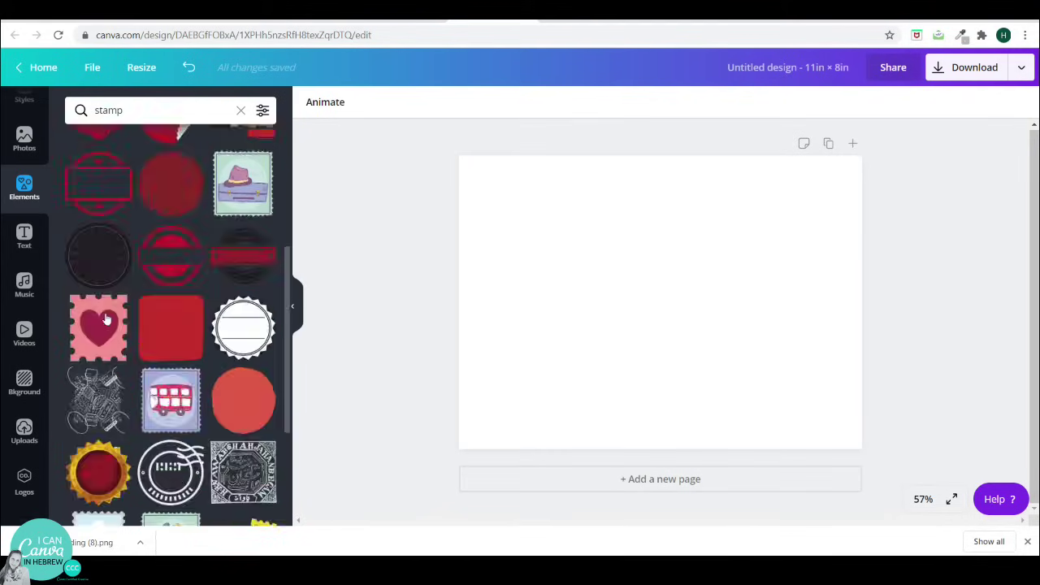
Step: Search for 'passport' graphics, then 'words' stickers, correcting the 'worlds' typo
{"action": "left_click", "coordinate": [122, 110]}
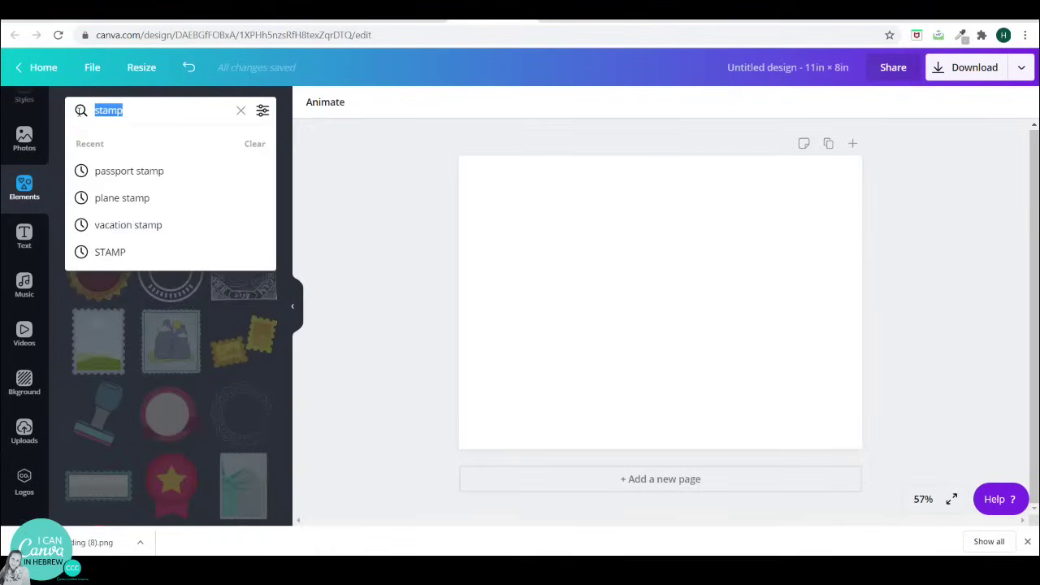
{"action": "type", "text": "passpo"}
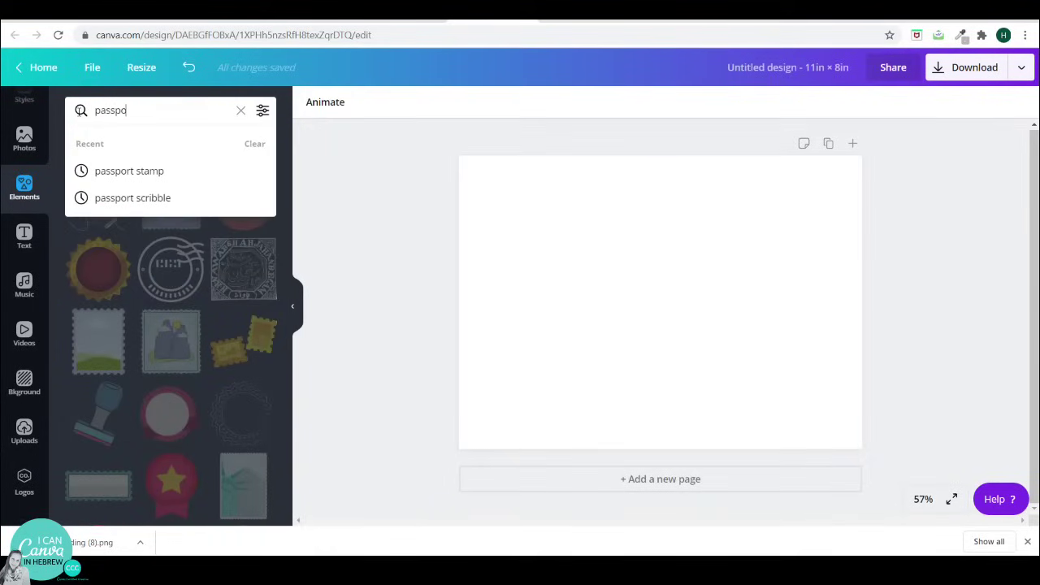
{"action": "type", "text": "rt"}
{"action": "key", "text": "Return"}
{"action": "scroll", "coordinate": [104, 288], "scroll_direction": "down", "scroll_amount": 3}
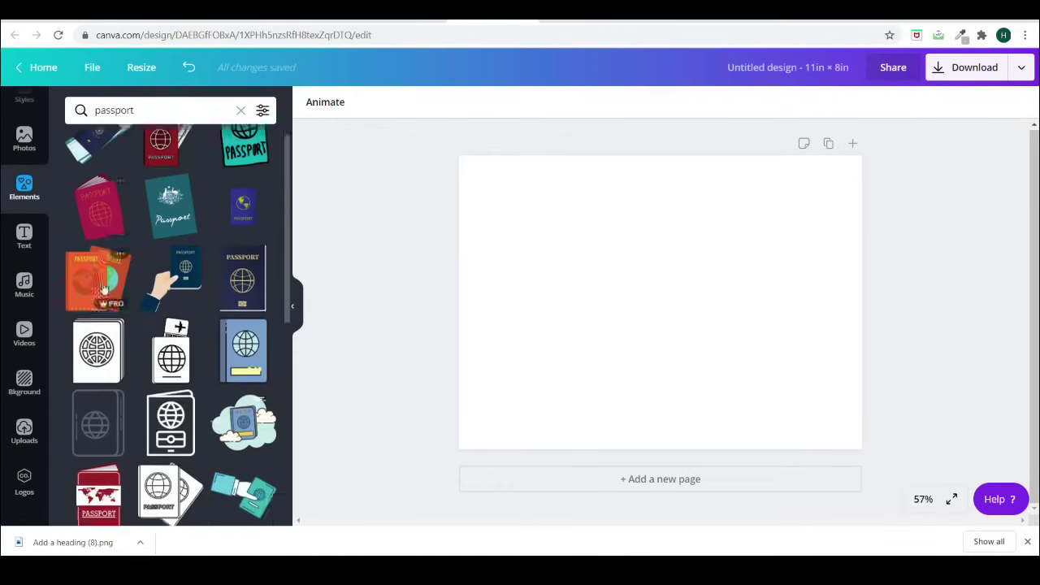
{"action": "scroll", "coordinate": [103, 288], "scroll_direction": "down", "scroll_amount": 2}
{"action": "left_click", "coordinate": [139, 109]}
{"action": "type", "text": "wo"}
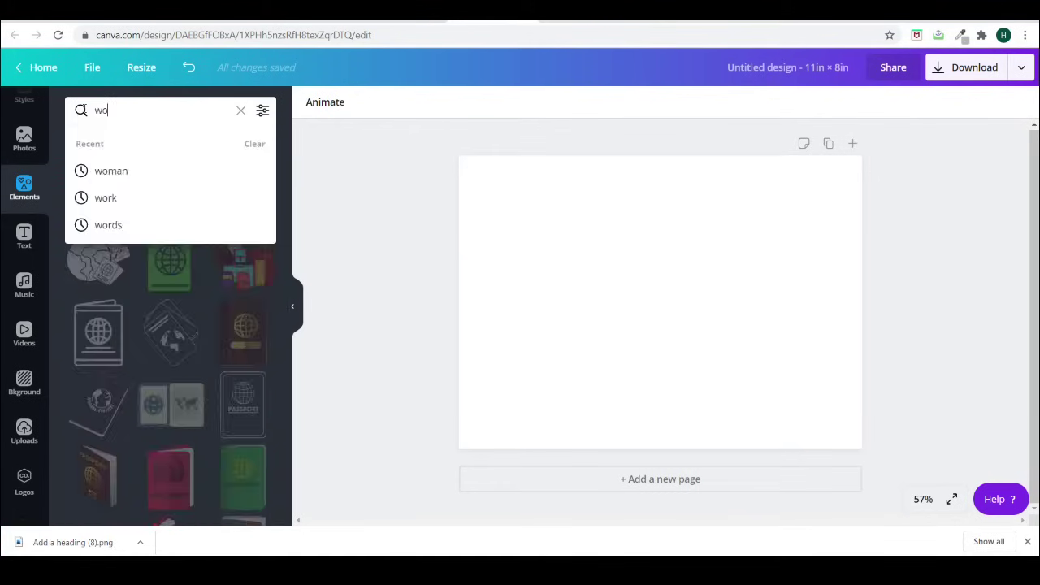
{"action": "type", "text": "rlds=="}
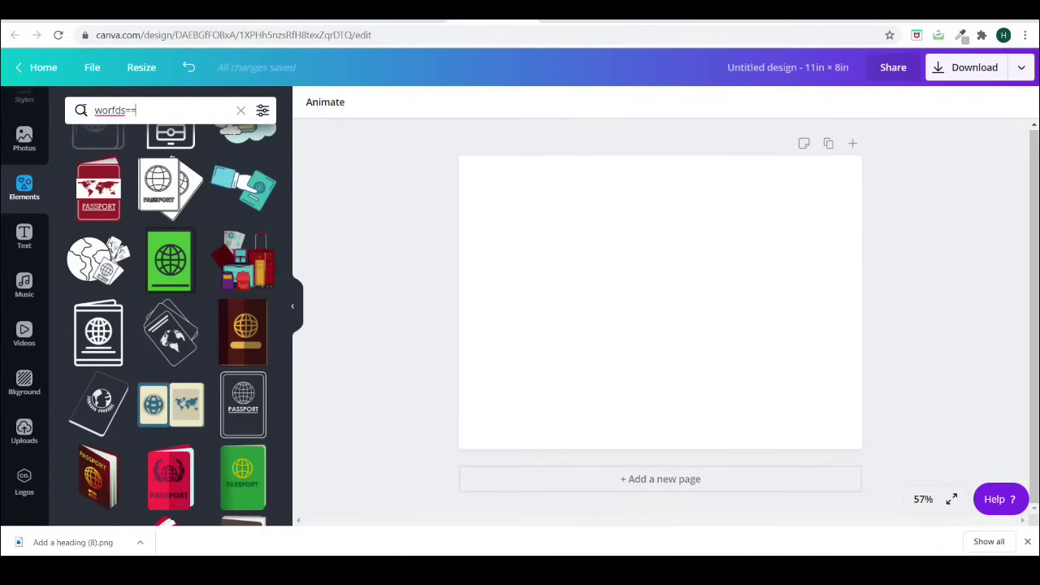
{"action": "key", "text": "BackSpace"}
{"action": "key", "text": "BackSpace"}
{"action": "type", "text": "ds"}
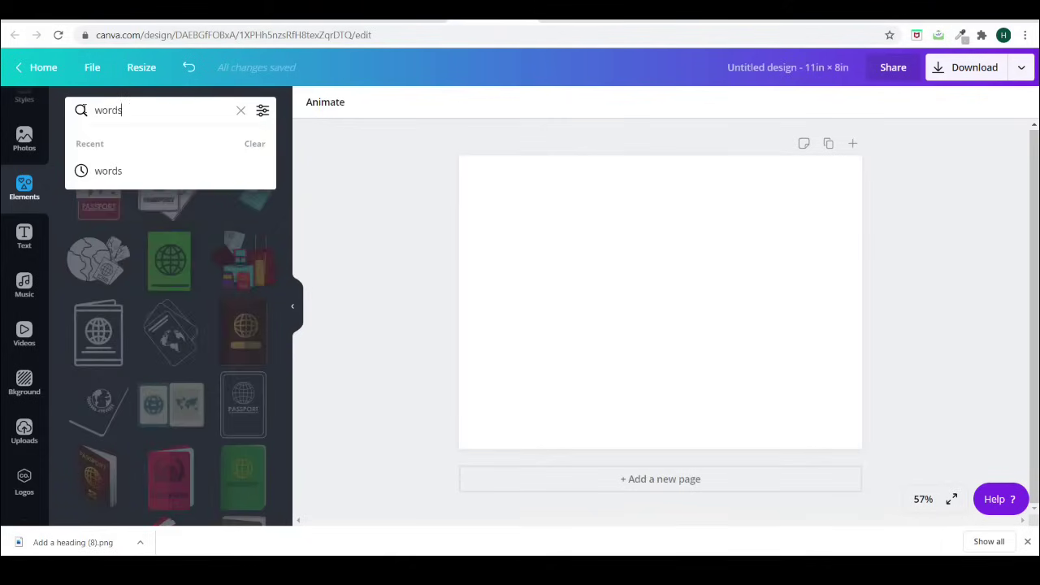
{"action": "key", "text": "Return"}
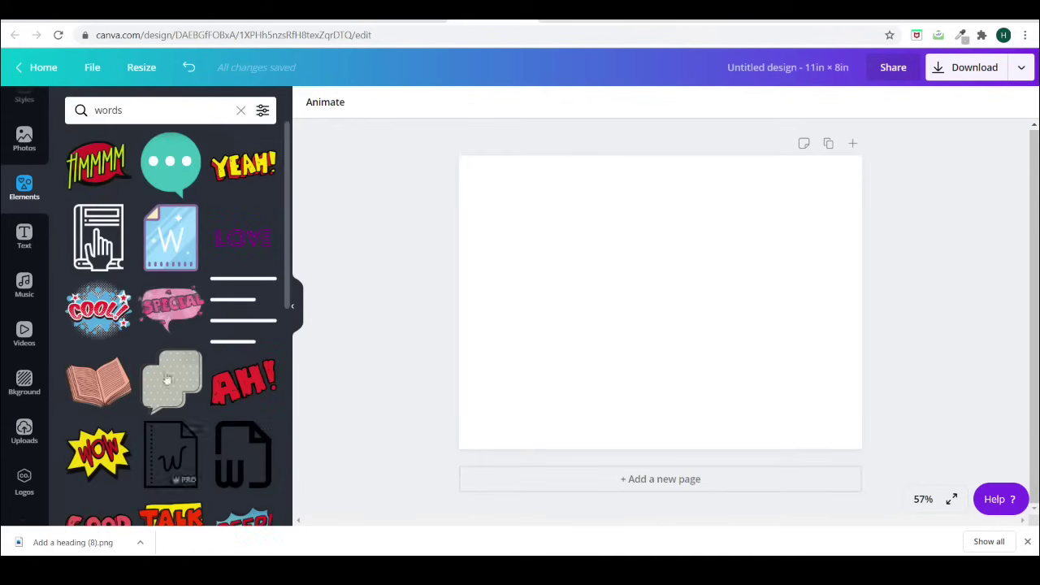
Step: Place the 'enjoy every moment', SPLASH and LOVE word stickers on the page
{"action": "scroll", "coordinate": [105, 429], "scroll_direction": "down", "scroll_amount": 5}
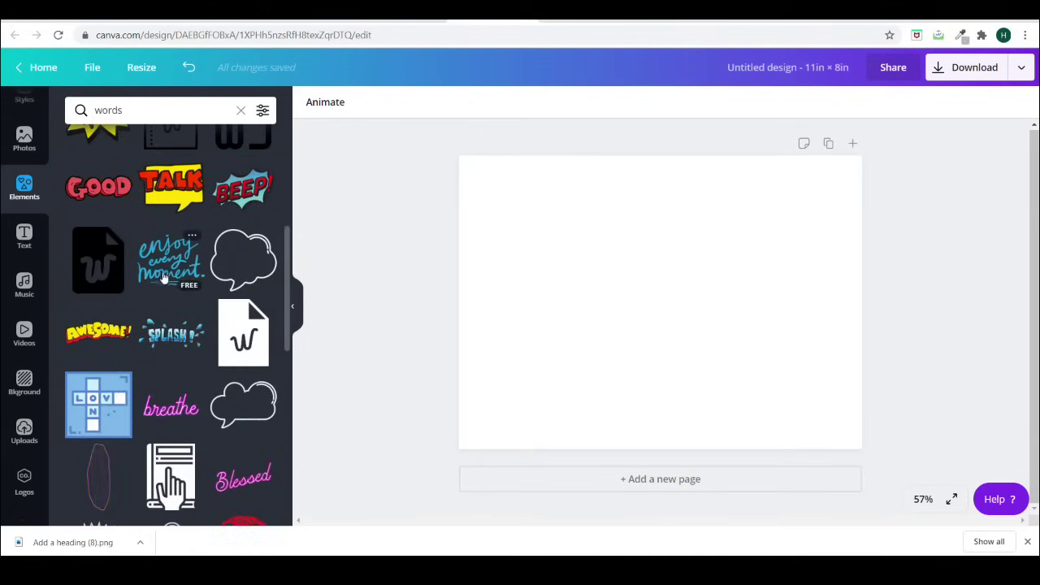
{"action": "left_click", "coordinate": [164, 260]}
{"action": "left_click_drag", "start_coordinate": [559, 316], "coordinate": [454, 252]}
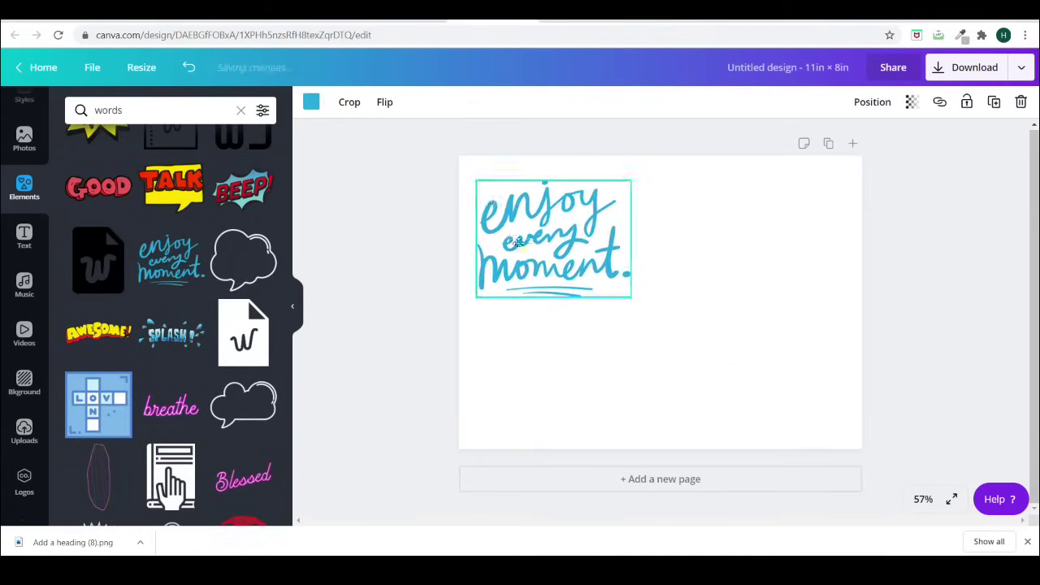
{"action": "scroll", "coordinate": [171, 325], "scroll_direction": "down", "scroll_amount": 1}
{"action": "left_click_drag", "start_coordinate": [170, 267], "coordinate": [586, 376]}
{"action": "scroll", "coordinate": [105, 324], "scroll_direction": "down", "scroll_amount": 5}
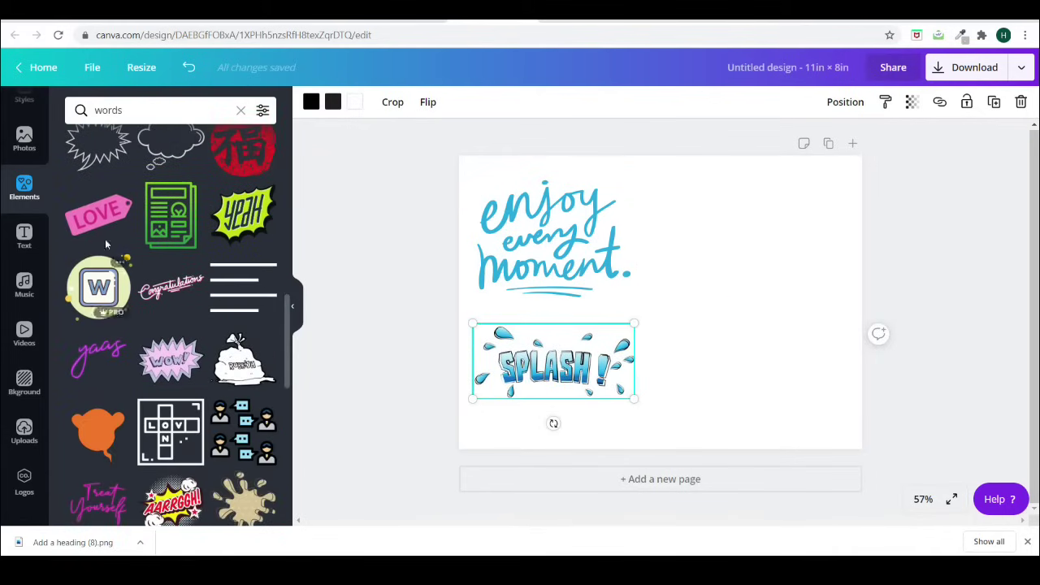
{"action": "left_click", "coordinate": [98, 213]}
{"action": "left_click_drag", "start_coordinate": [661, 302], "coordinate": [741, 230]}
Step: Add the Fearless sticker and put the XOXO sticker at the page's lower right
{"action": "scroll", "coordinate": [184, 349], "scroll_direction": "down", "scroll_amount": 4}
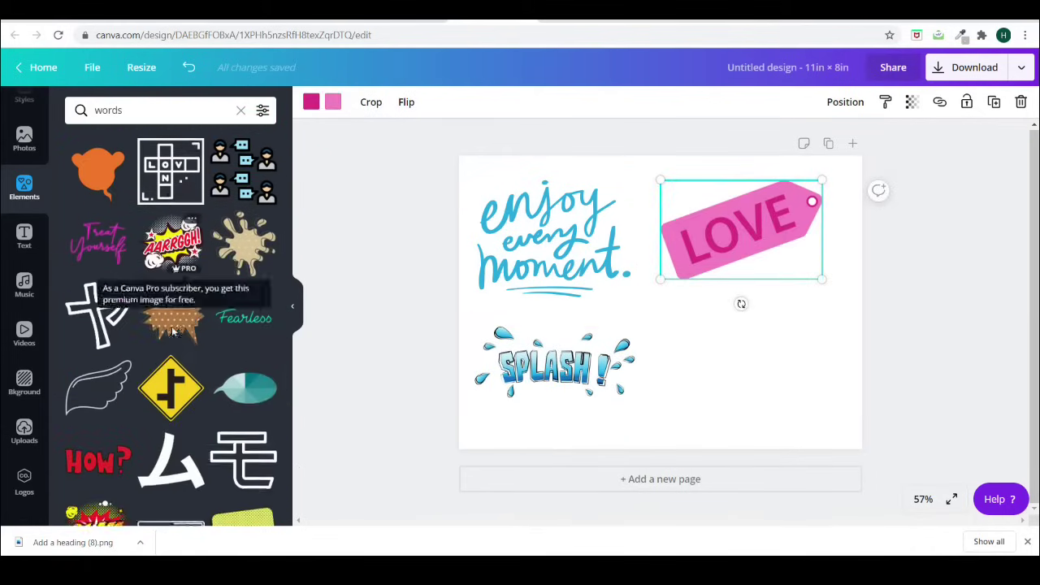
{"action": "left_click", "coordinate": [244, 307]}
{"action": "left_click_drag", "start_coordinate": [656, 315], "coordinate": [738, 331]}
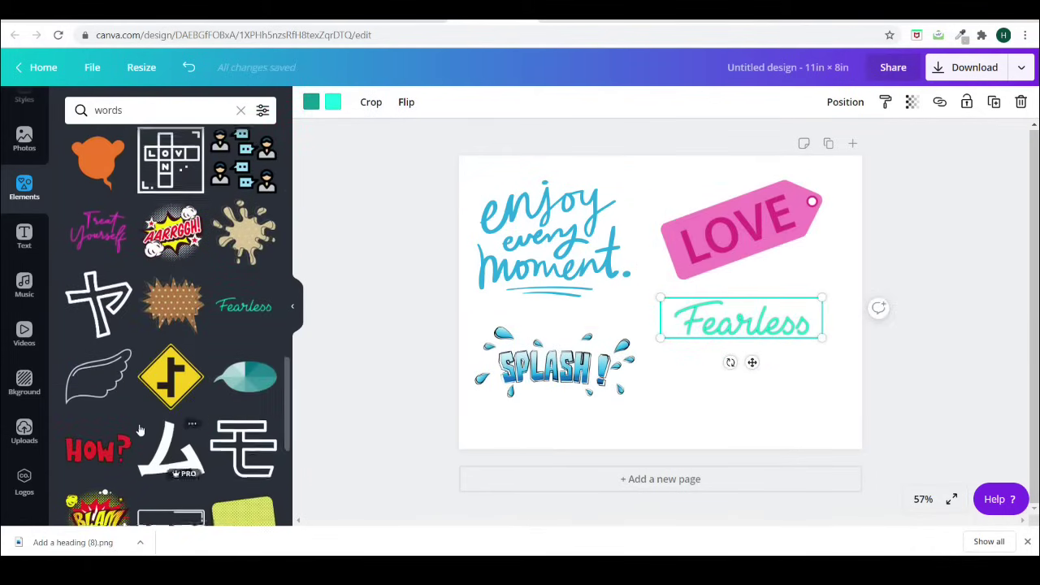
{"action": "scroll", "coordinate": [140, 431], "scroll_direction": "down", "scroll_amount": 5}
{"action": "scroll", "coordinate": [140, 431], "scroll_direction": "down", "scroll_amount": 8}
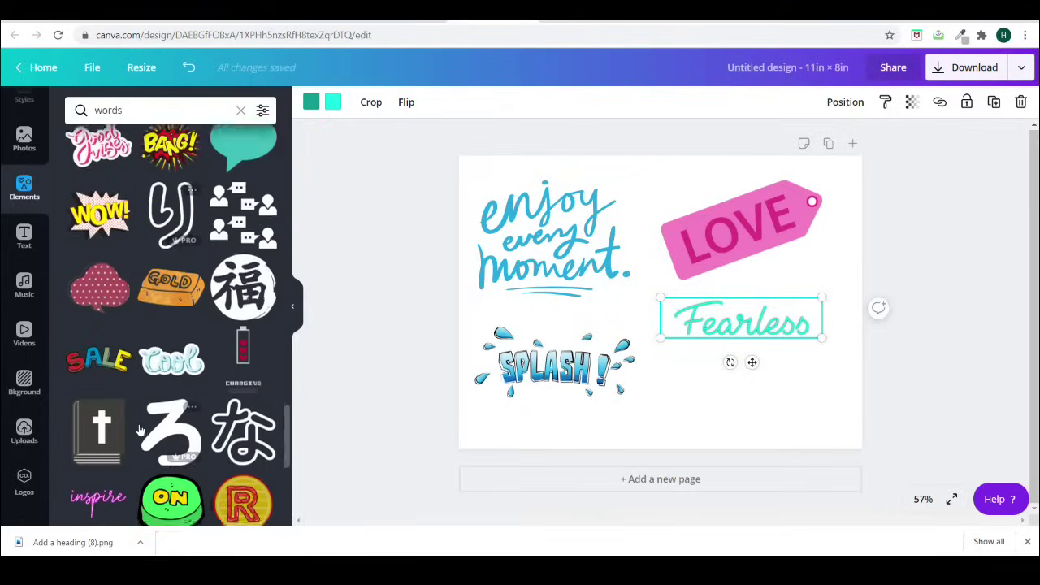
{"action": "left_click_drag", "start_coordinate": [243, 304], "coordinate": [730, 382]}
Step: Search elements for 'tape' and browse the tape sticker results
{"action": "type", "text": "tape"}
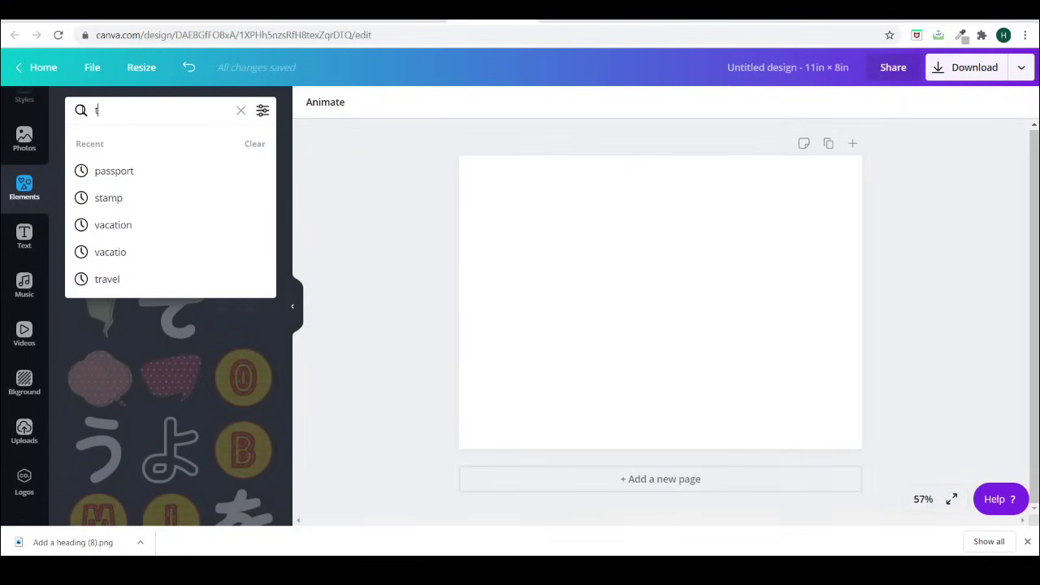
{"action": "key", "text": "Return"}
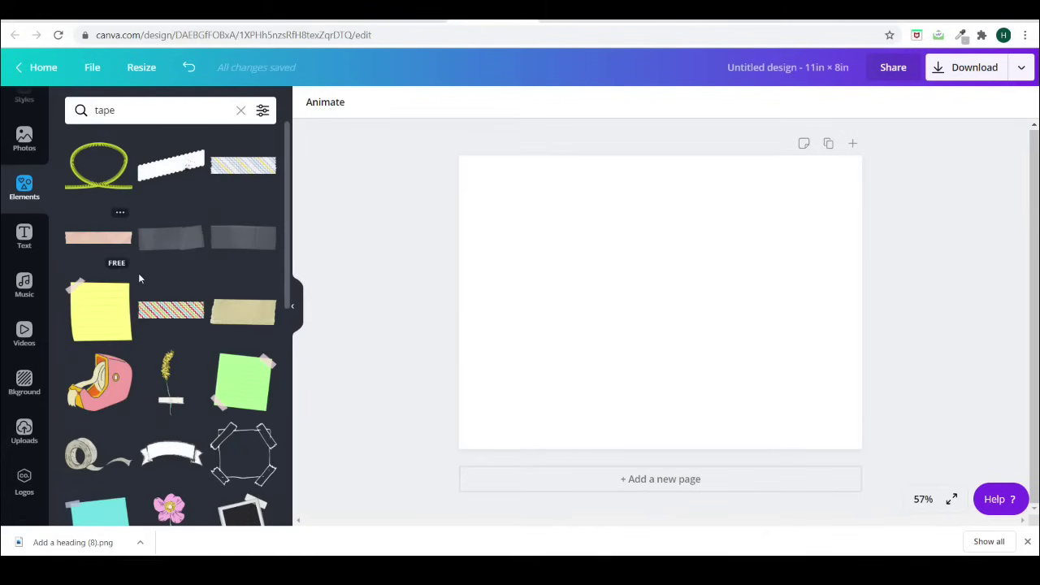
{"action": "scroll", "coordinate": [185, 479], "scroll_direction": "down", "scroll_amount": 1}
{"action": "scroll", "coordinate": [185, 479], "scroll_direction": "down", "scroll_amount": 10}
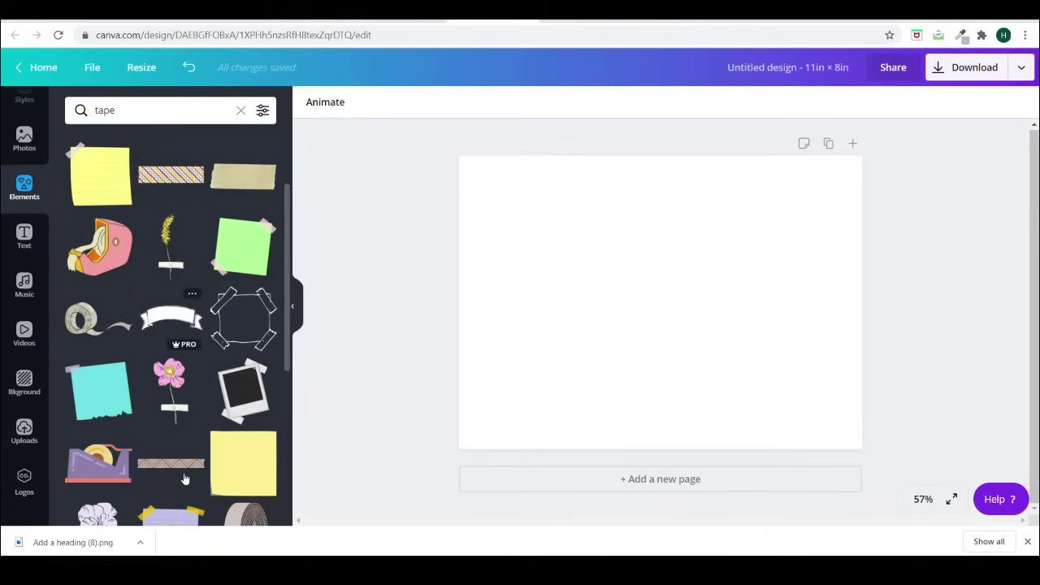
{"action": "double_click", "coordinate": [130, 110]}
Step: Search 'paper', then 'torn', and stretch a torn brown paper piece along the page bottom
{"action": "type", "text": "pa"}
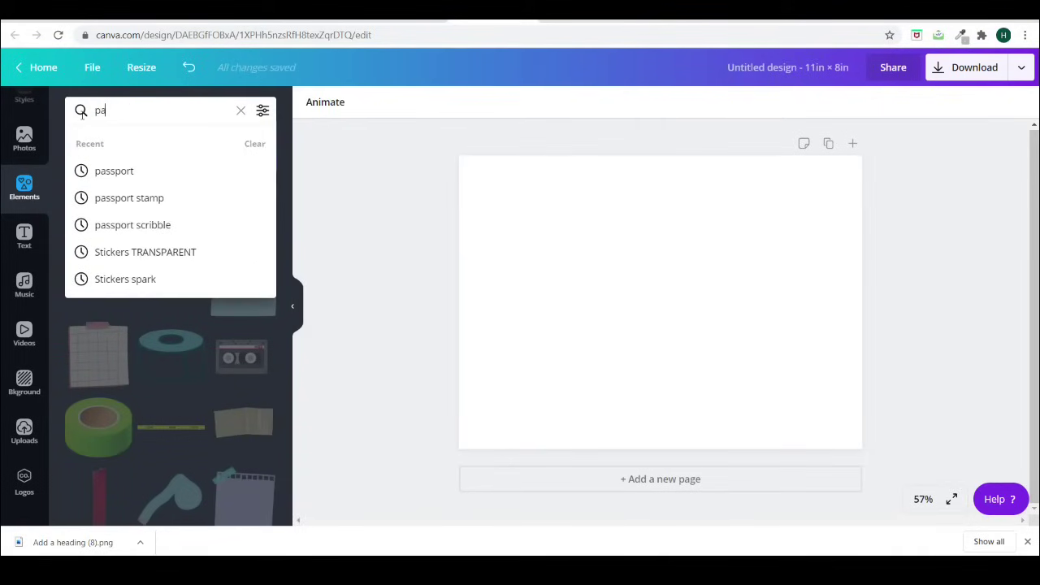
{"action": "type", "text": "per"}
{"action": "left_click", "coordinate": [81, 111]}
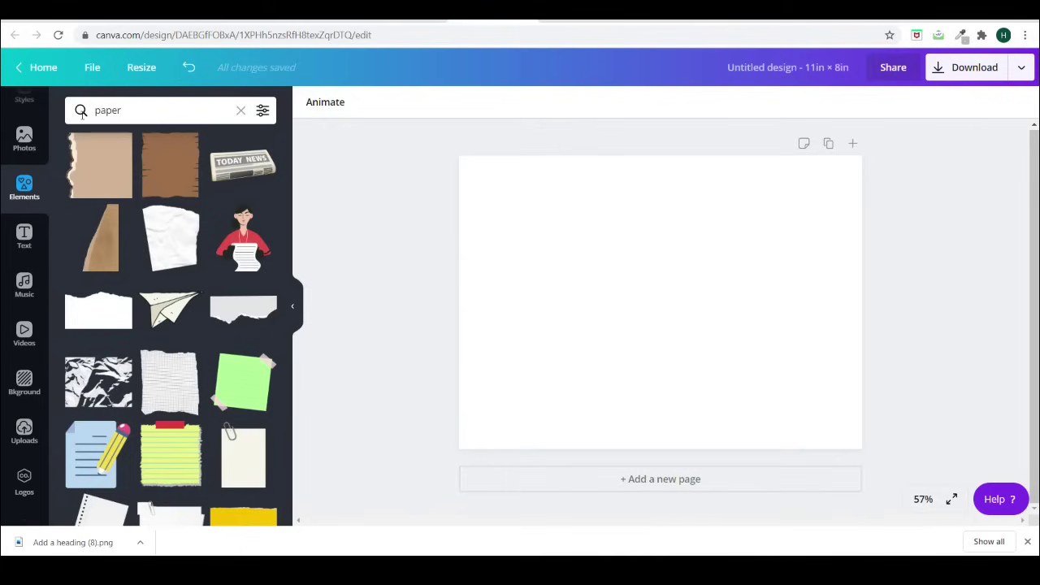
{"action": "scroll", "coordinate": [228, 315], "scroll_direction": "down", "scroll_amount": 10}
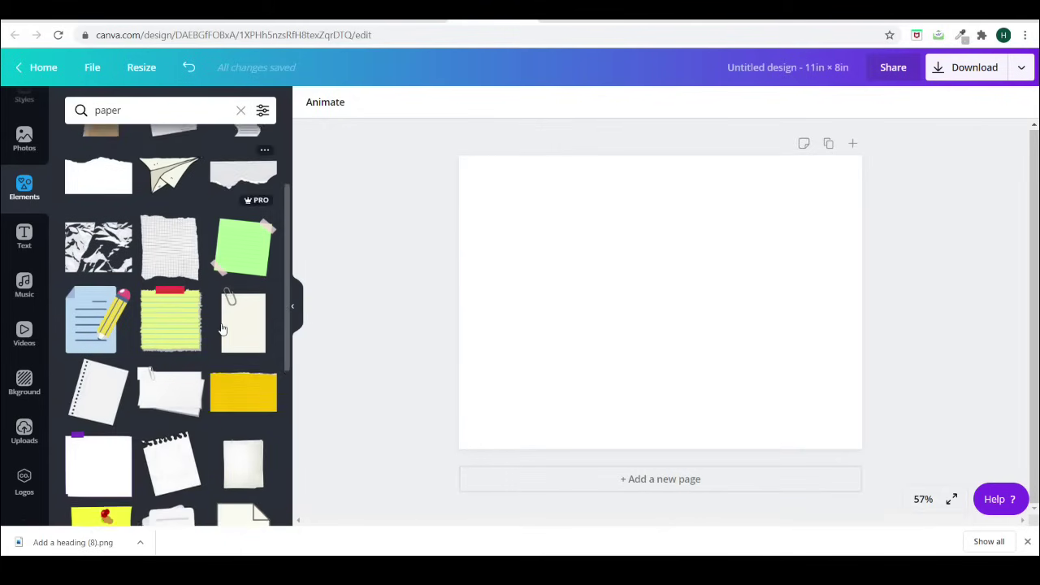
{"action": "key", "text": "ctrl+a"}
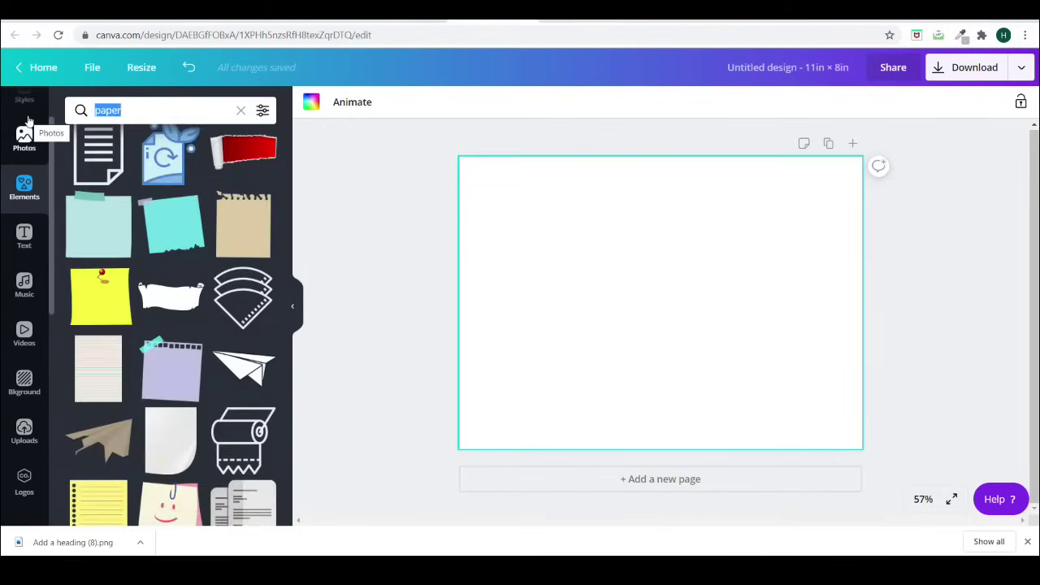
{"action": "type", "text": "torn"}
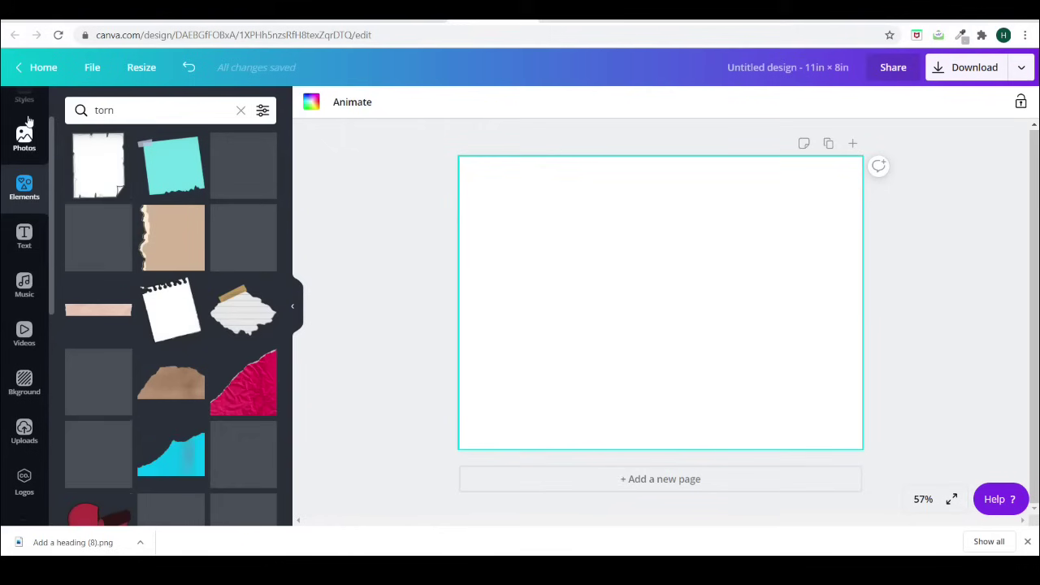
{"action": "left_click", "coordinate": [244, 159]}
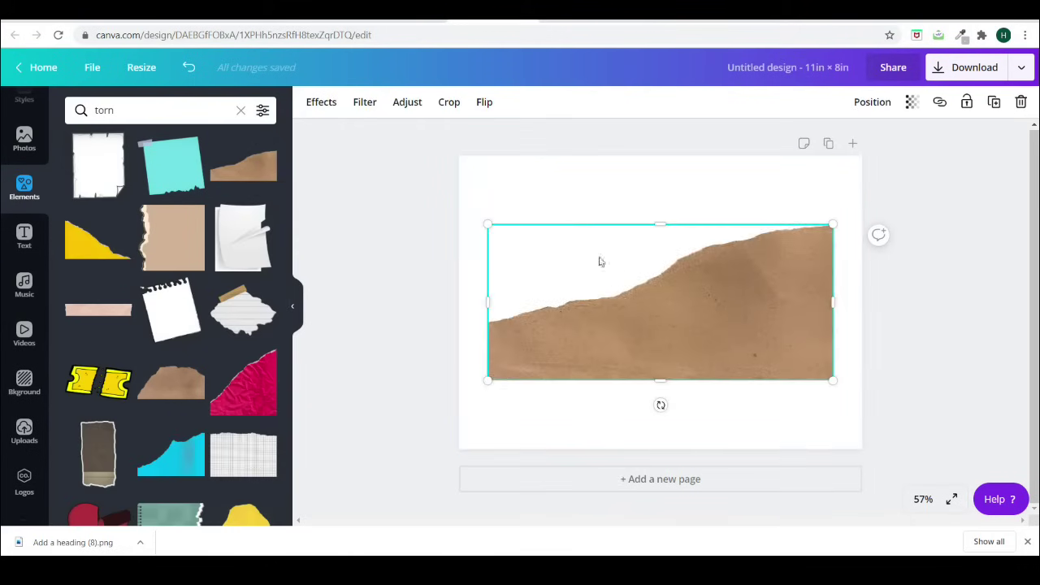
{"action": "left_click_drag", "start_coordinate": [650, 330], "coordinate": [705, 409]}
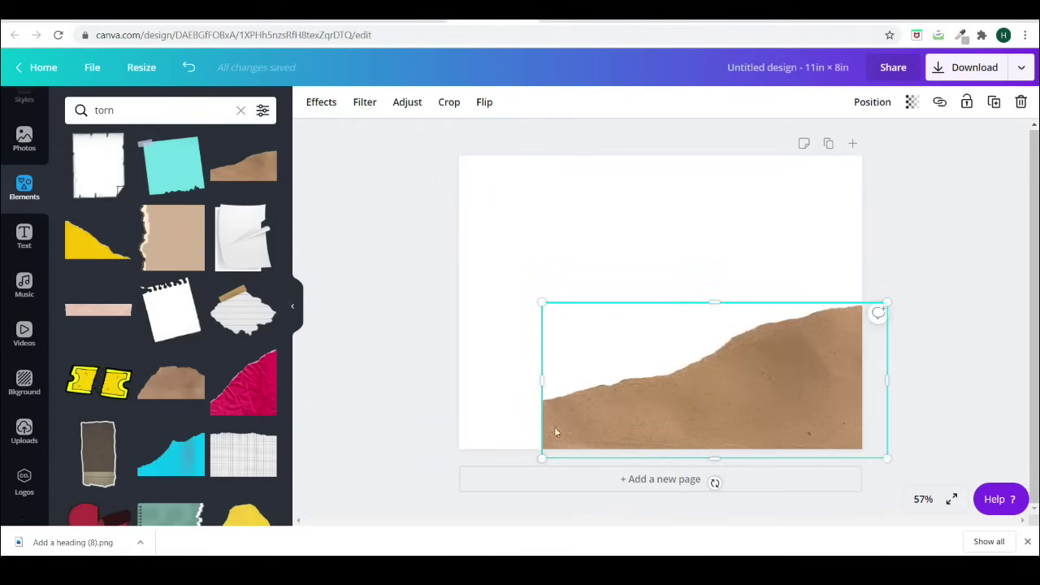
{"action": "left_click_drag", "start_coordinate": [540, 382], "coordinate": [398, 387]}
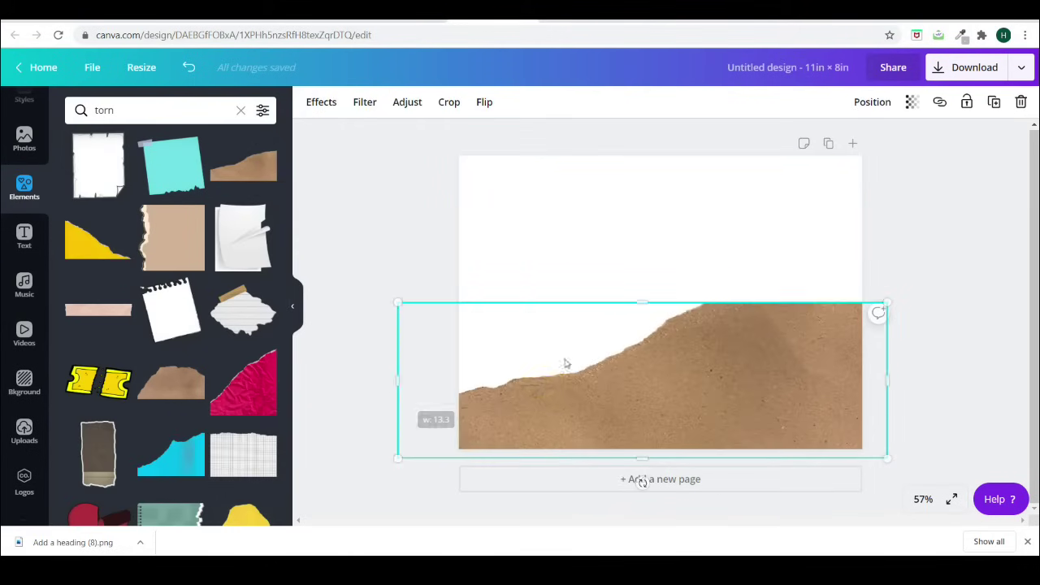
Step: Widen and uncrop the grid paper across the page bottom, then delete it and clear the search
{"action": "left_click", "coordinate": [634, 274]}
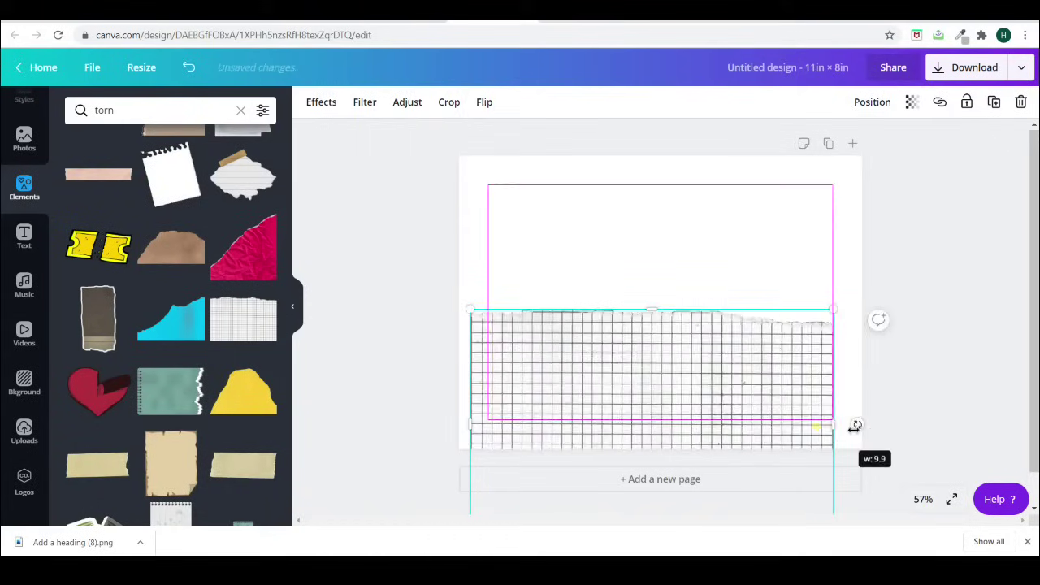
{"action": "left_click_drag", "start_coordinate": [855, 425], "coordinate": [911, 425]}
{"action": "left_click_drag", "start_coordinate": [667, 346], "coordinate": [631, 372]}
{"action": "left_click_drag", "start_coordinate": [644, 334], "coordinate": [638, 244]}
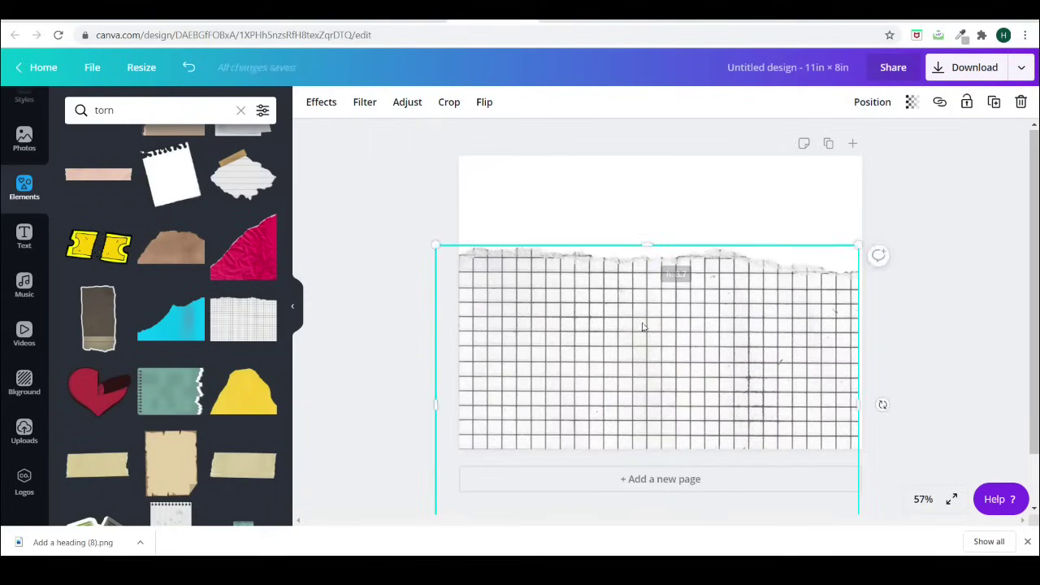
{"action": "left_click_drag", "start_coordinate": [642, 325], "coordinate": [640, 440]}
{"action": "key", "text": "Delete"}
{"action": "left_click", "coordinate": [240, 110]}
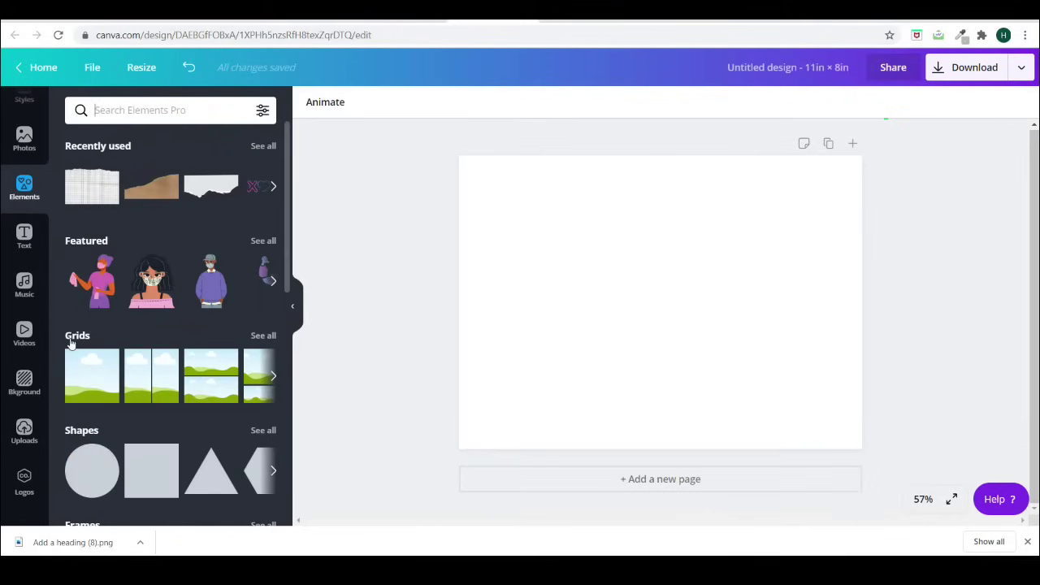
Step: Browse all the grid layouts in the Elements panel
{"action": "left_click", "coordinate": [259, 336]}
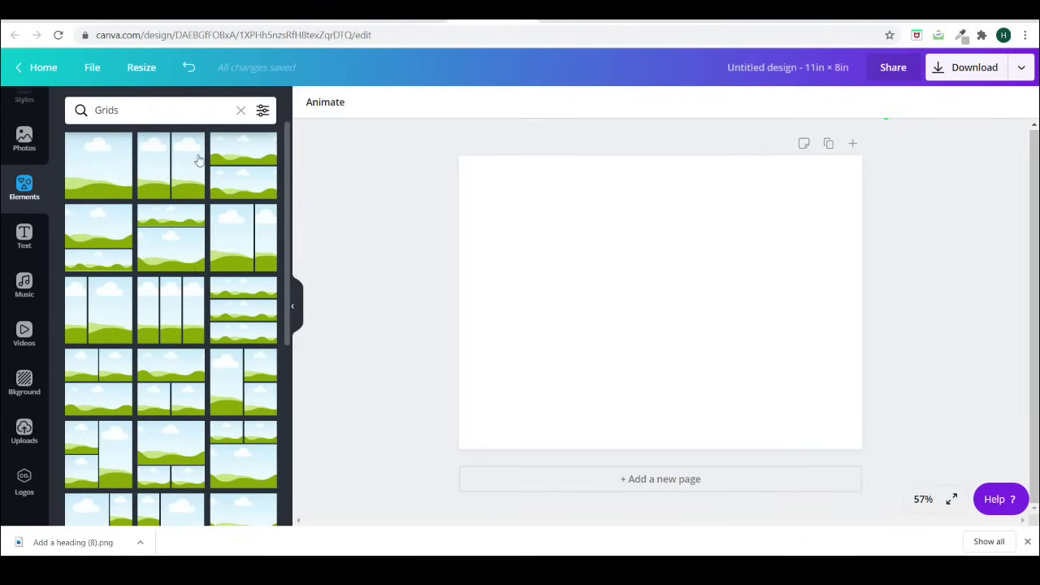
{"action": "scroll", "coordinate": [181, 255], "scroll_direction": "down", "scroll_amount": 5}
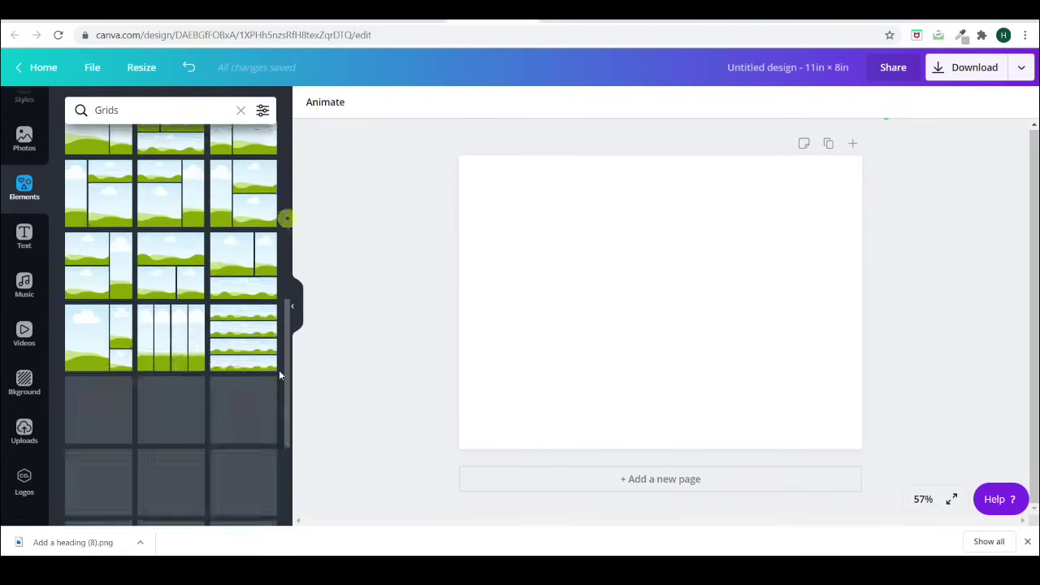
{"action": "left_click_drag", "start_coordinate": [278, 374], "coordinate": [281, 550]}
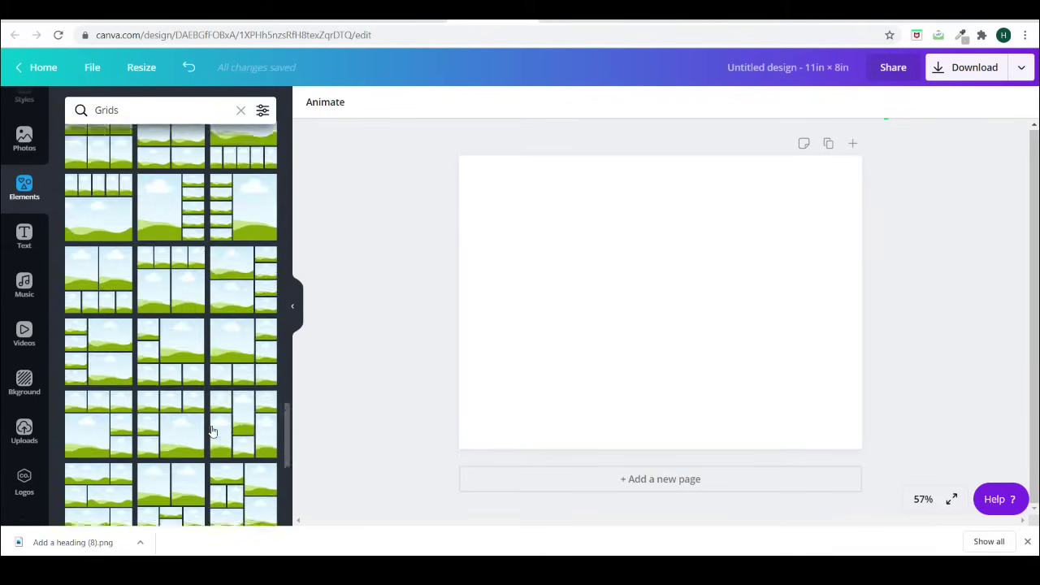
{"action": "scroll", "coordinate": [212, 430], "scroll_direction": "down", "scroll_amount": 10}
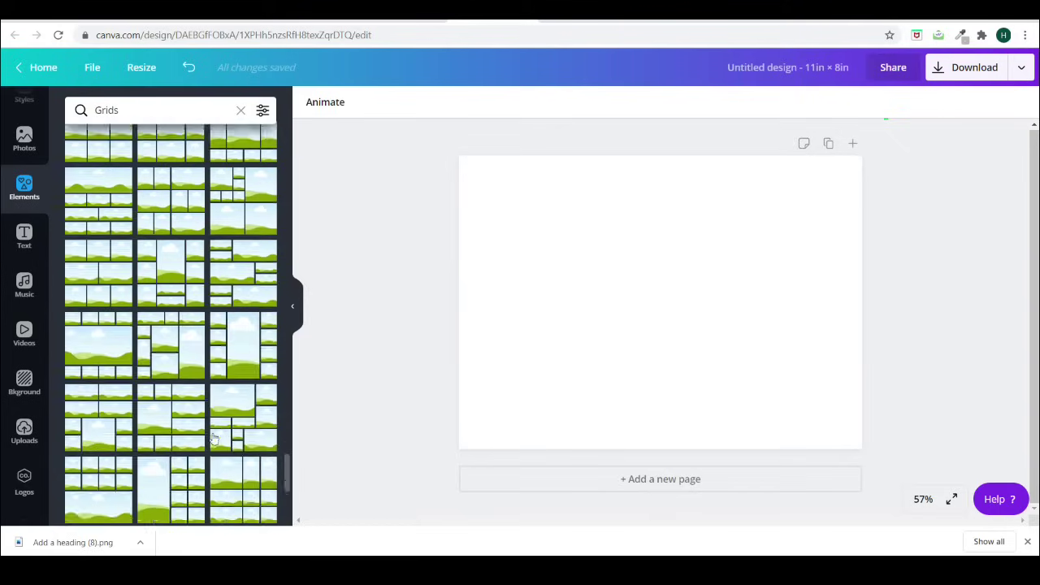
{"action": "scroll", "coordinate": [214, 439], "scroll_direction": "down", "scroll_amount": 5}
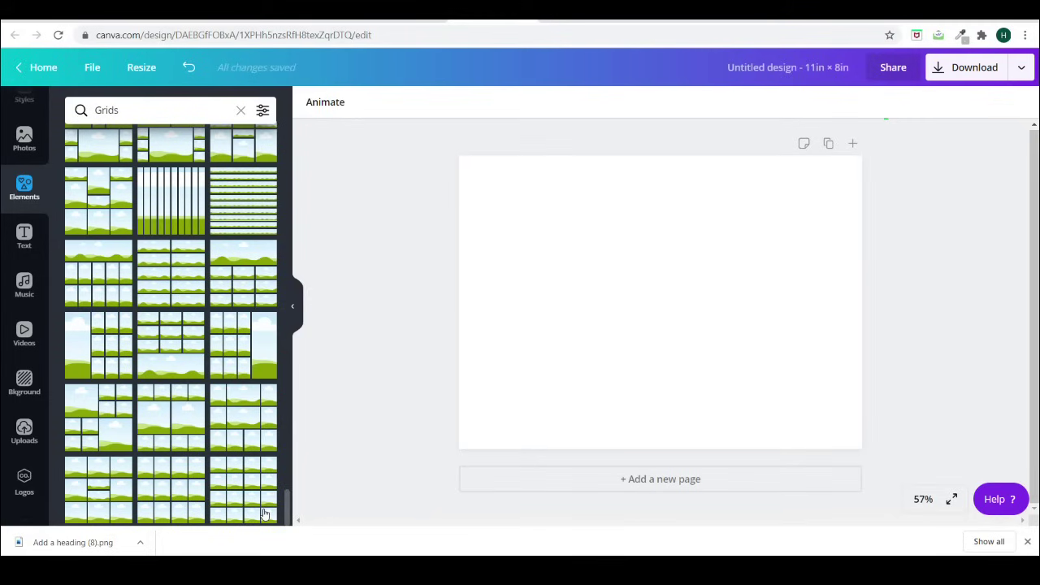
{"action": "scroll", "coordinate": [228, 481], "scroll_direction": "down", "scroll_amount": 3}
Step: Place a shrunk, centred three-cell grid with 0 spacing, then add a blank Page 2
{"action": "left_click", "coordinate": [76, 405]}
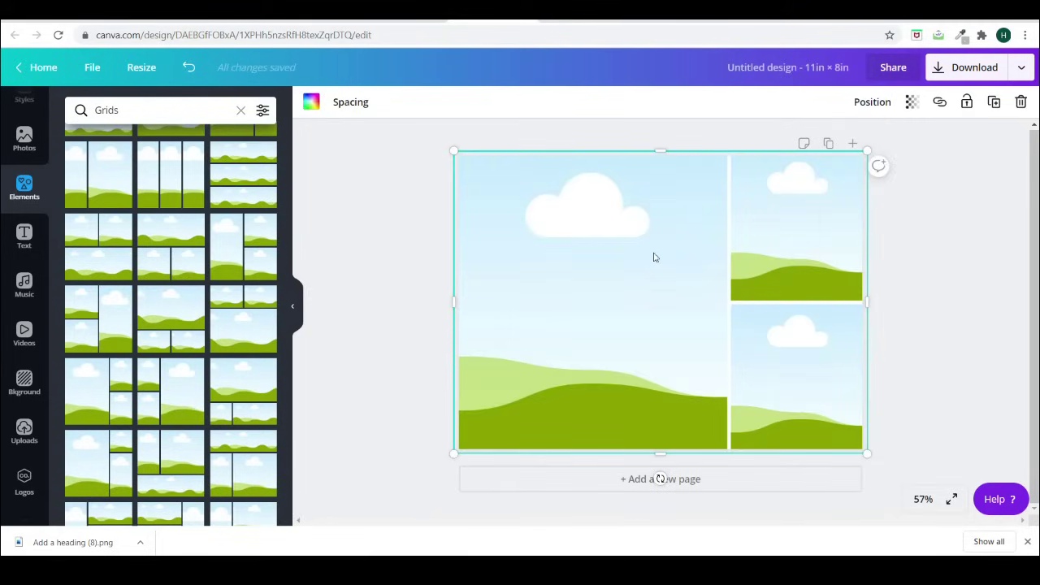
{"action": "left_click_drag", "start_coordinate": [864, 152], "coordinate": [769, 229]}
{"action": "left_click_drag", "start_coordinate": [634, 309], "coordinate": [687, 271]}
{"action": "left_click", "coordinate": [355, 102]}
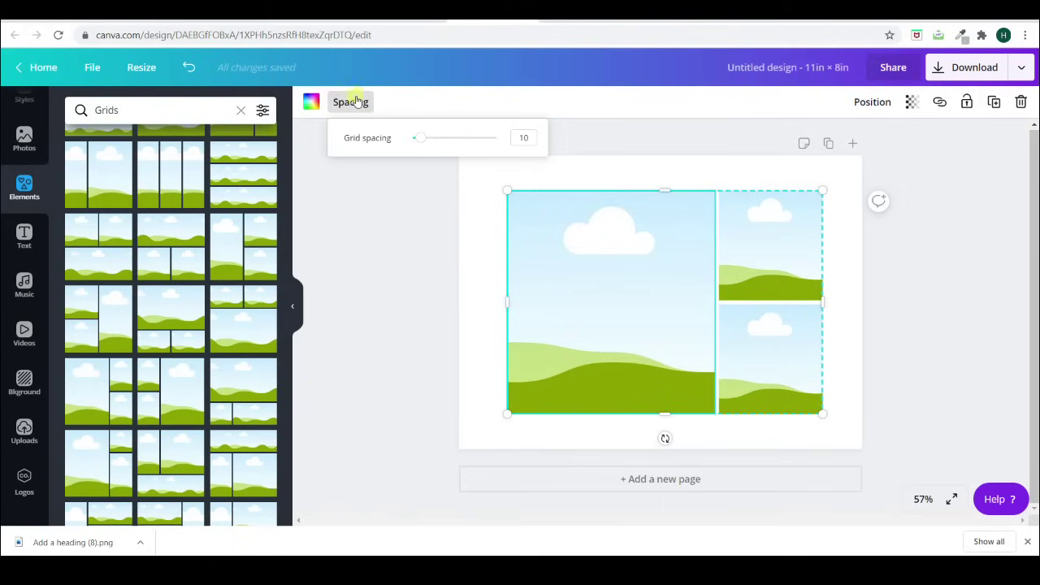
{"action": "left_click_drag", "start_coordinate": [423, 141], "coordinate": [395, 151]}
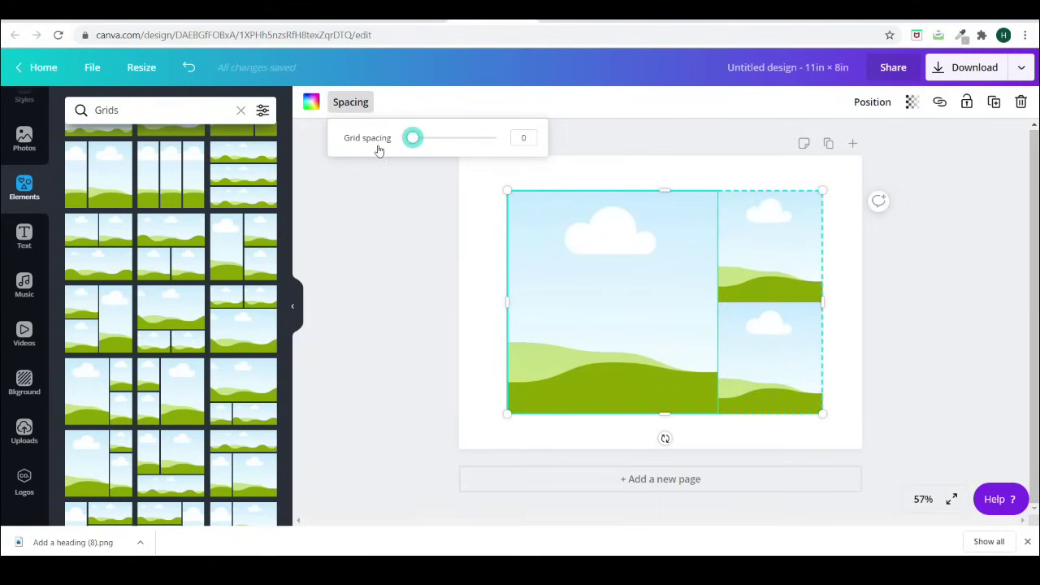
{"action": "left_click", "coordinate": [850, 144]}
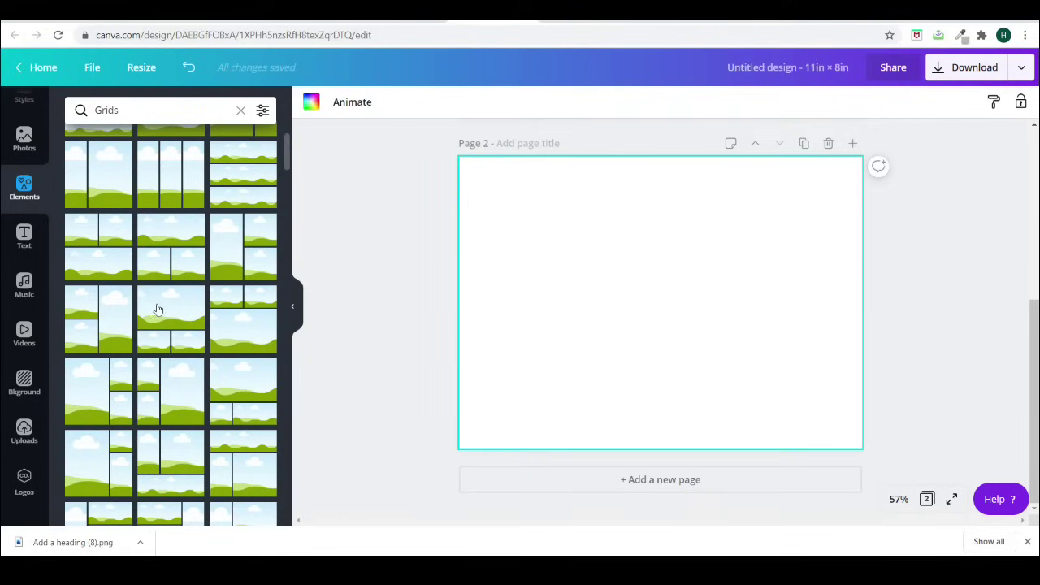
Step: Fill Page 2 with a large-plus-two-stacked grid and add Page 3
{"action": "scroll", "coordinate": [157, 311], "scroll_direction": "down", "scroll_amount": 4}
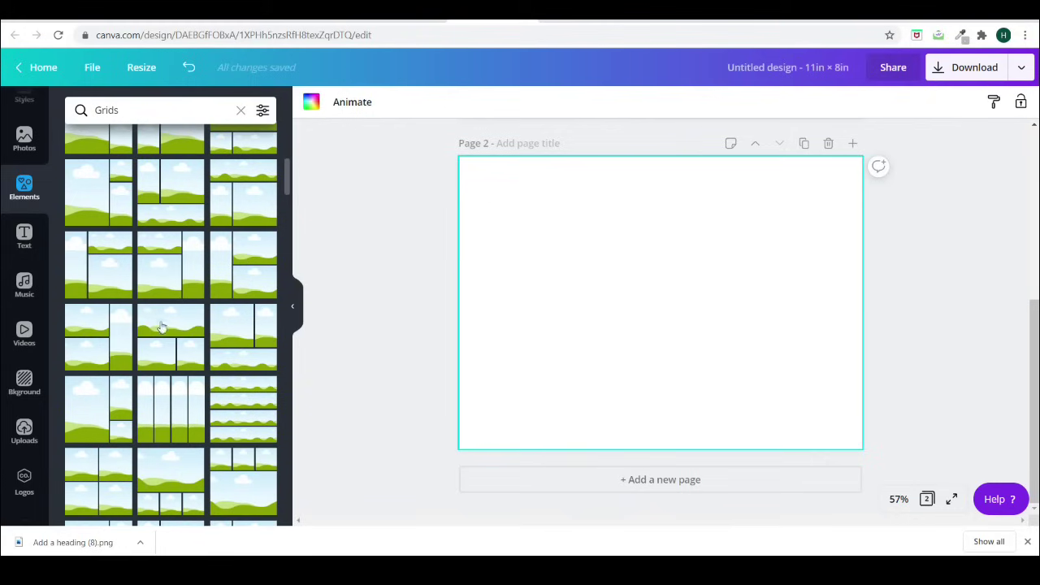
{"action": "left_click", "coordinate": [83, 412]}
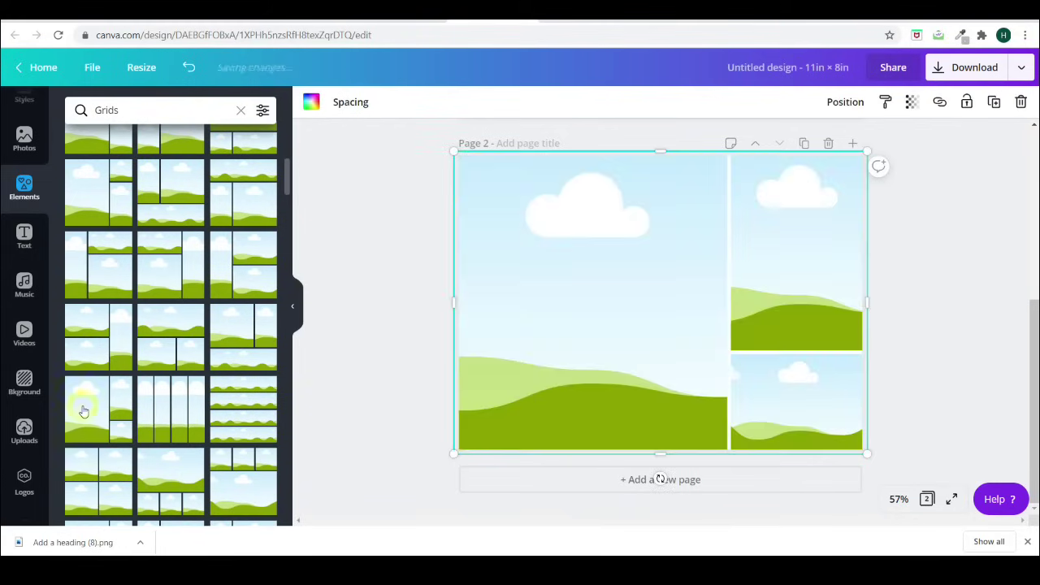
{"action": "left_click", "coordinate": [852, 143]}
Step: Place the five-cell grid on Page 3, check its position, then add blank Page 4
{"action": "scroll", "coordinate": [174, 439], "scroll_direction": "down", "scroll_amount": 2}
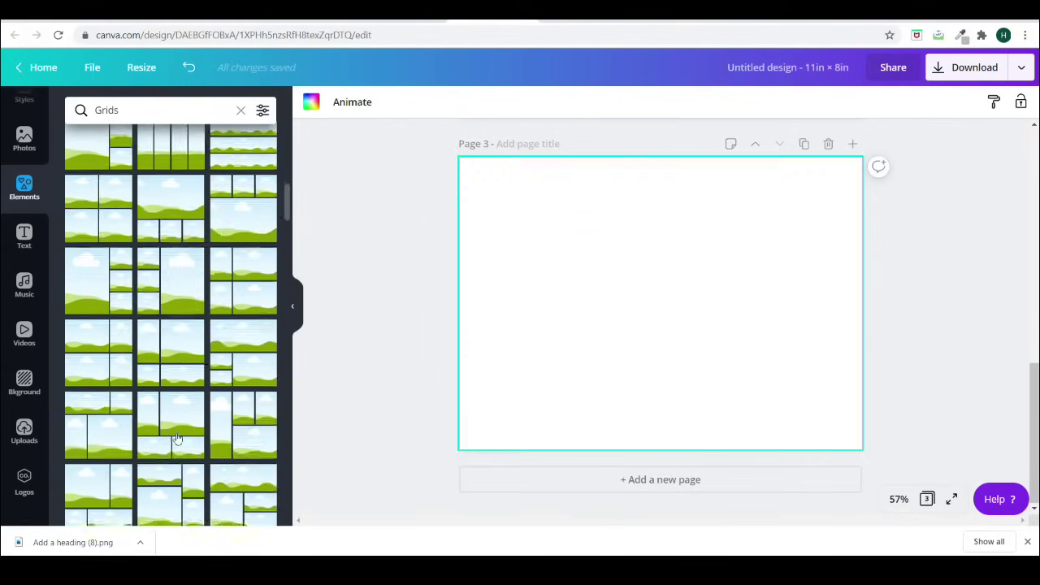
{"action": "scroll", "coordinate": [177, 438], "scroll_direction": "down", "scroll_amount": 2}
{"action": "left_click", "coordinate": [177, 439]}
{"action": "left_click_drag", "start_coordinate": [780, 195], "coordinate": [774, 269]}
{"action": "left_click", "coordinate": [847, 102]}
{"action": "left_click", "coordinate": [848, 103]}
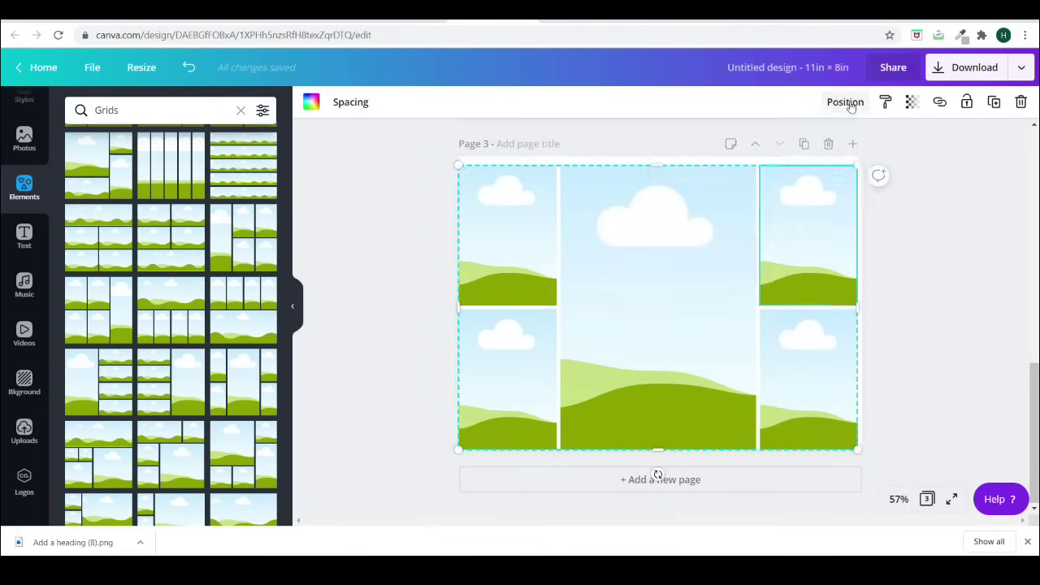
{"action": "left_click", "coordinate": [847, 103]}
{"action": "left_click", "coordinate": [955, 246]}
{"action": "left_click", "coordinate": [852, 143]}
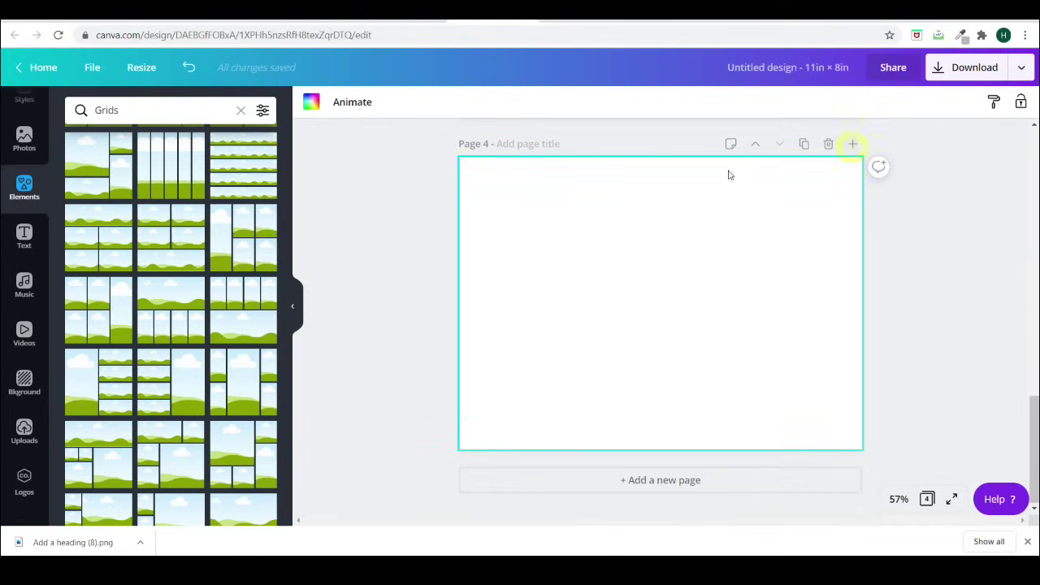
{"action": "left_click", "coordinate": [240, 111]}
Step: Search 'Frames polaroid' and place a slightly tilted plain polaroid at Page 4's upper left
{"action": "scroll", "coordinate": [182, 332], "scroll_direction": "down", "scroll_amount": 3}
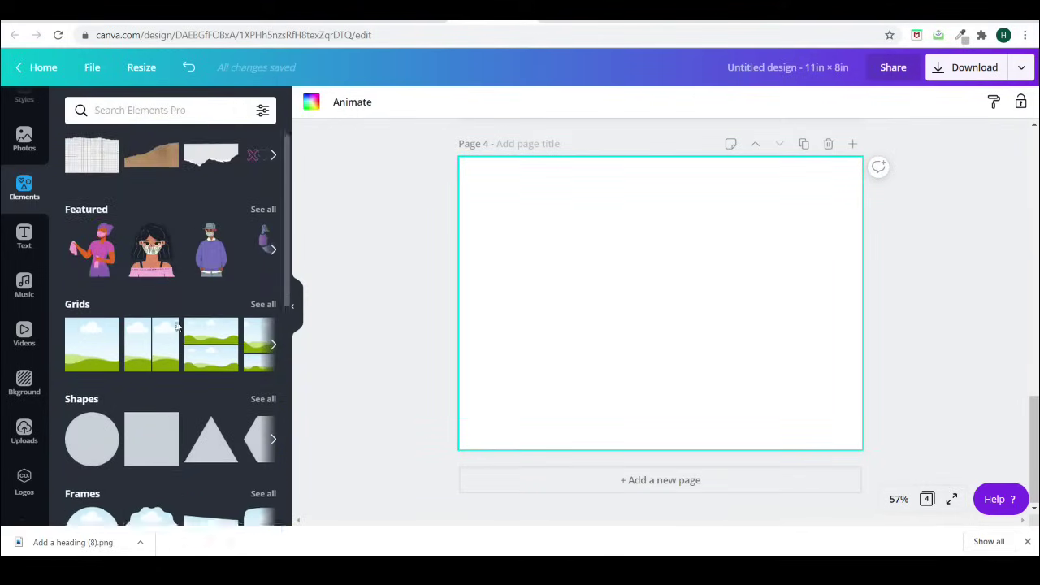
{"action": "left_click", "coordinate": [264, 323]}
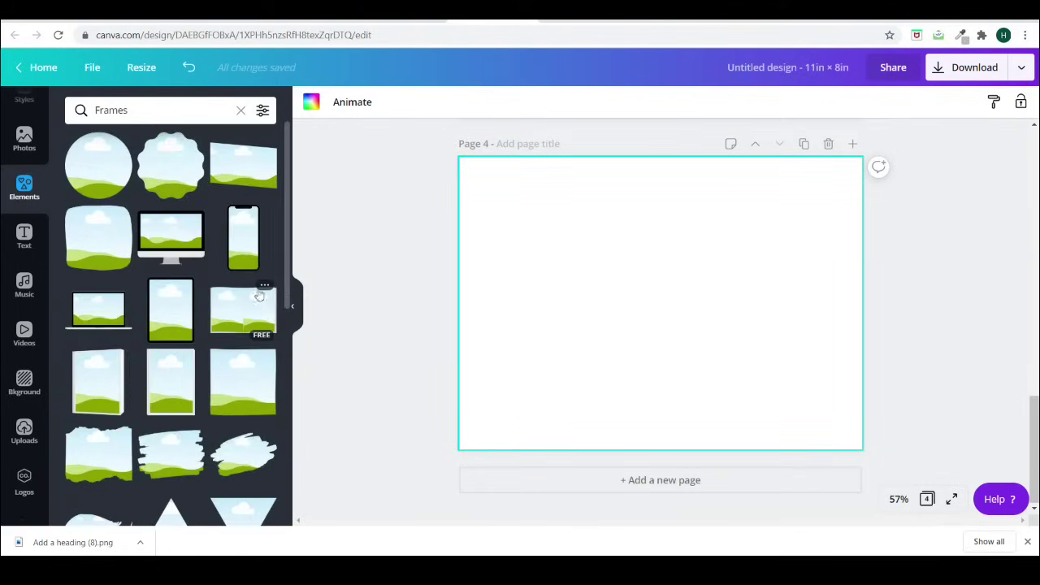
{"action": "left_click", "coordinate": [134, 109]}
{"action": "type", "text": "polaroid"}
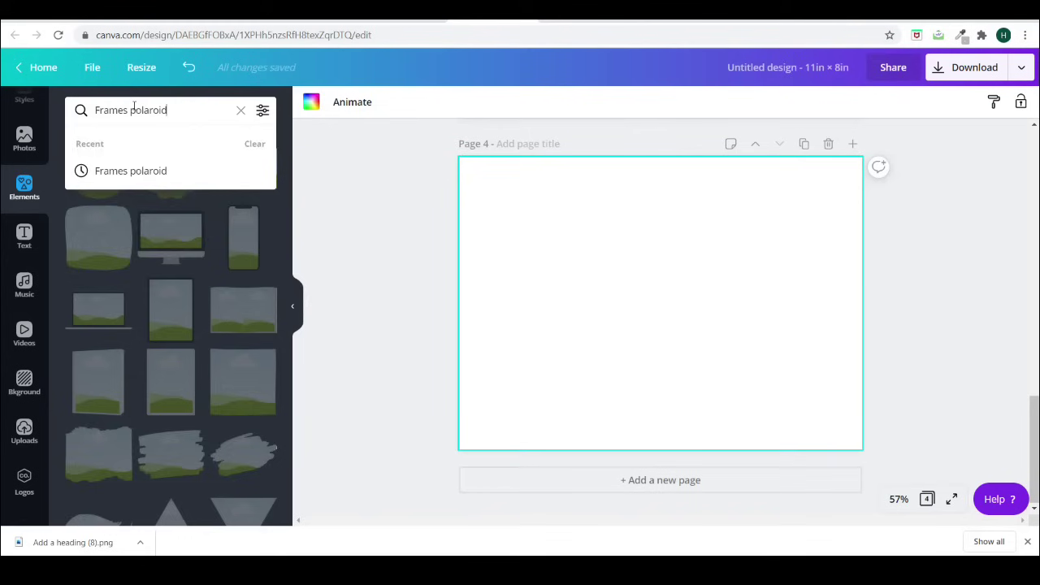
{"action": "key", "text": "Return"}
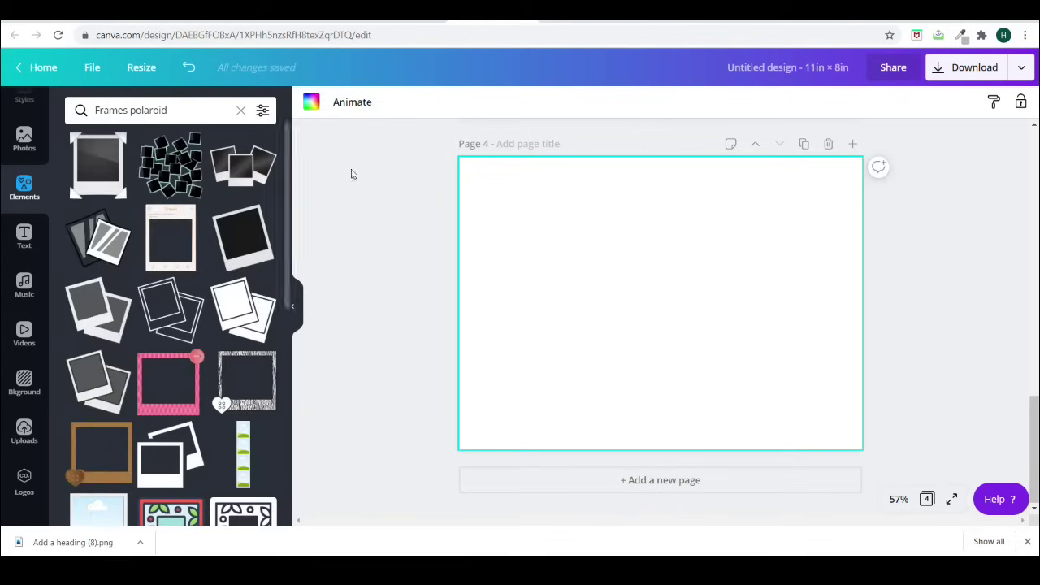
{"action": "scroll", "coordinate": [195, 402], "scroll_direction": "down", "scroll_amount": 2}
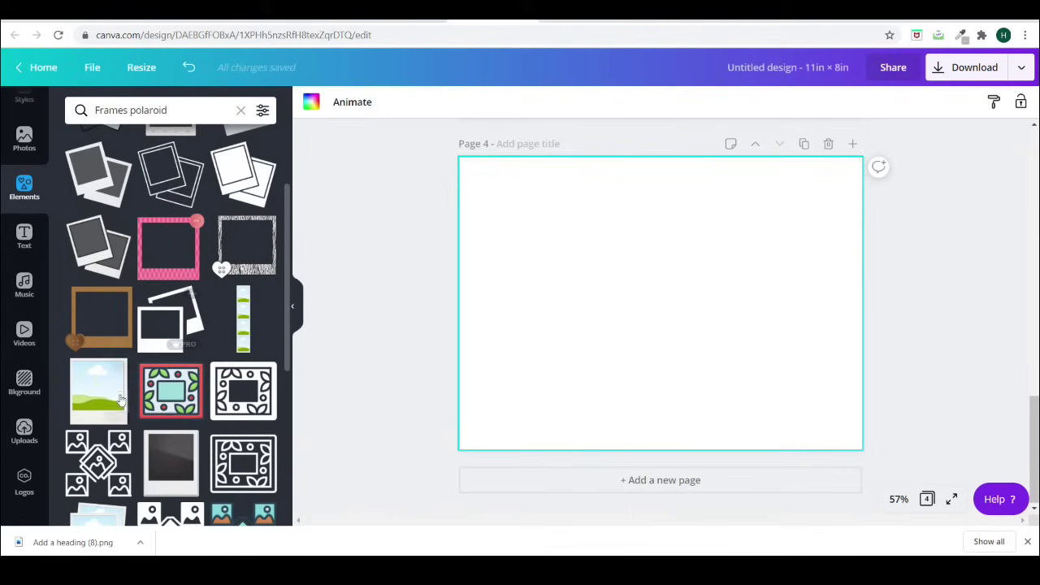
{"action": "left_click", "coordinate": [101, 394]}
{"action": "left_click_drag", "start_coordinate": [657, 408], "coordinate": [660, 412]}
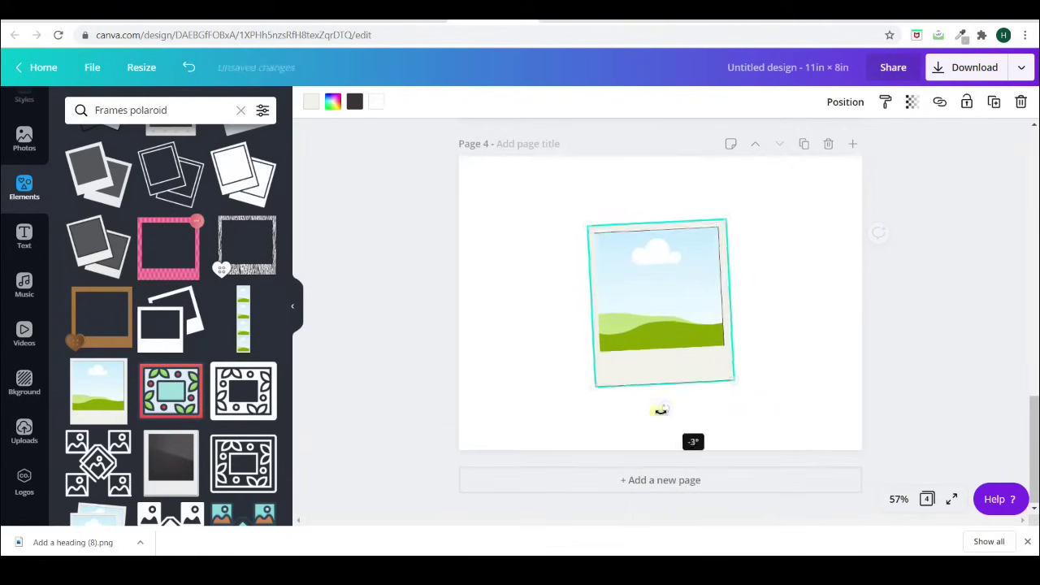
{"action": "left_click_drag", "start_coordinate": [673, 349], "coordinate": [580, 325]}
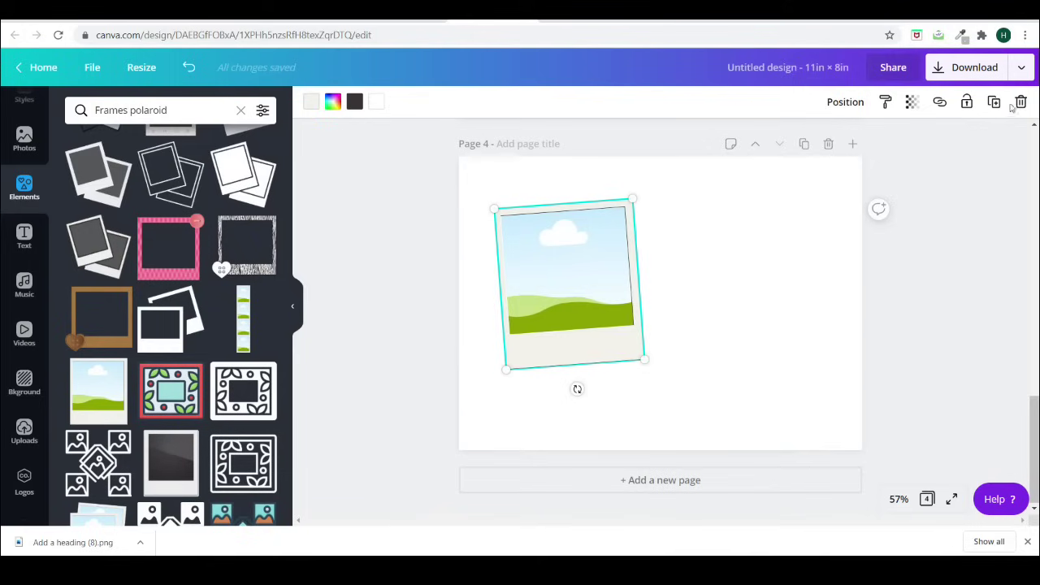
Step: Duplicate the polaroid and set the copy, tilted about 6 degrees, beside the original
{"action": "left_click", "coordinate": [994, 101]}
{"action": "left_click_drag", "start_coordinate": [563, 320], "coordinate": [738, 311]}
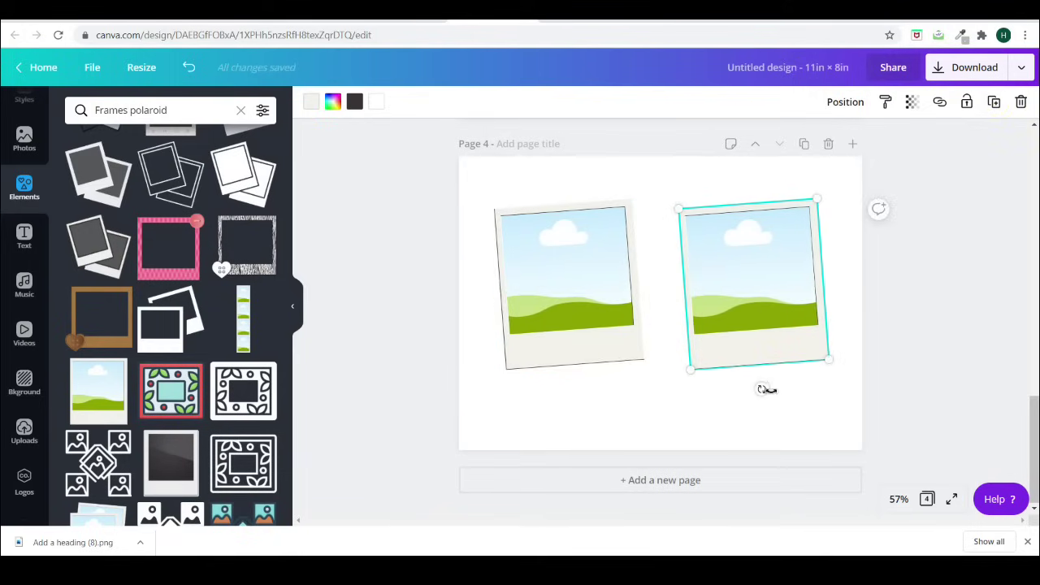
{"action": "left_click_drag", "start_coordinate": [759, 388], "coordinate": [748, 391]}
{"action": "left_click_drag", "start_coordinate": [782, 348], "coordinate": [774, 399]}
{"action": "left_click_drag", "start_coordinate": [589, 302], "coordinate": [606, 300]}
Step: Add Page 5, try a 1.5 × 7.5 film-strip frame in its top-left corner, then delete it
{"action": "left_click", "coordinate": [851, 146]}
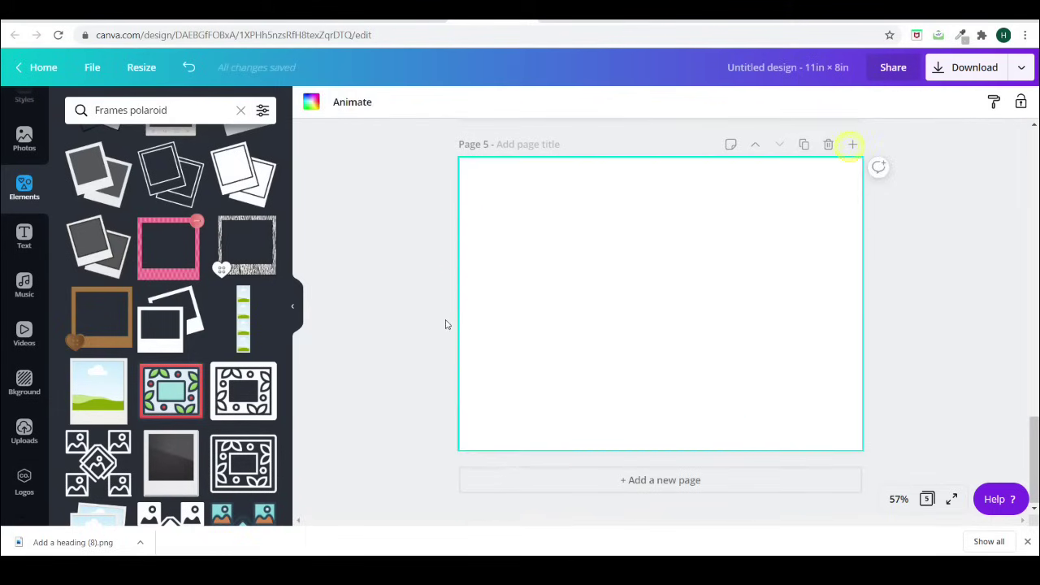
{"action": "left_click", "coordinate": [243, 319]}
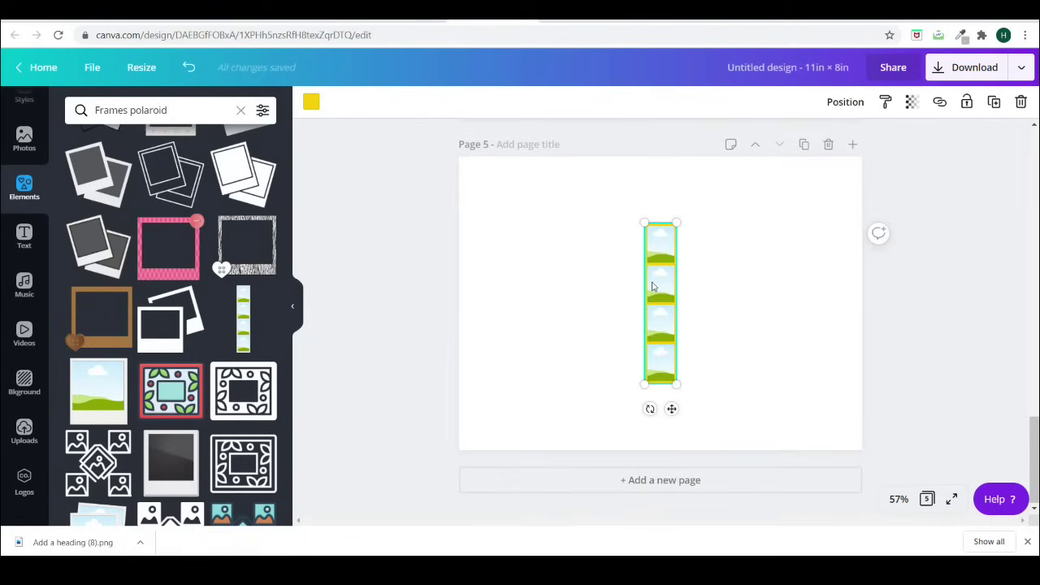
{"action": "left_click_drag", "start_coordinate": [655, 278], "coordinate": [491, 223]}
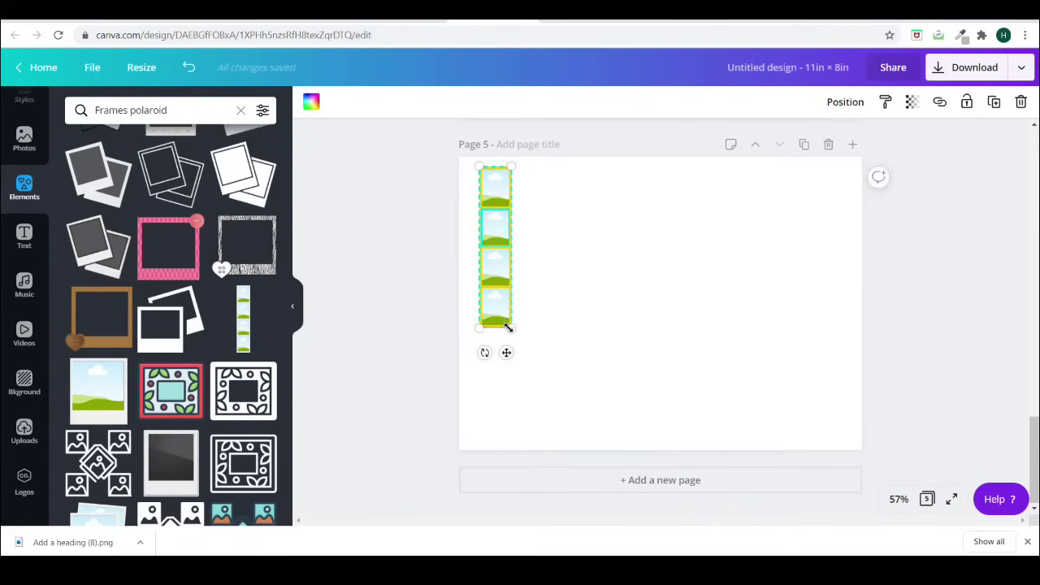
{"action": "left_click_drag", "start_coordinate": [509, 328], "coordinate": [565, 433]}
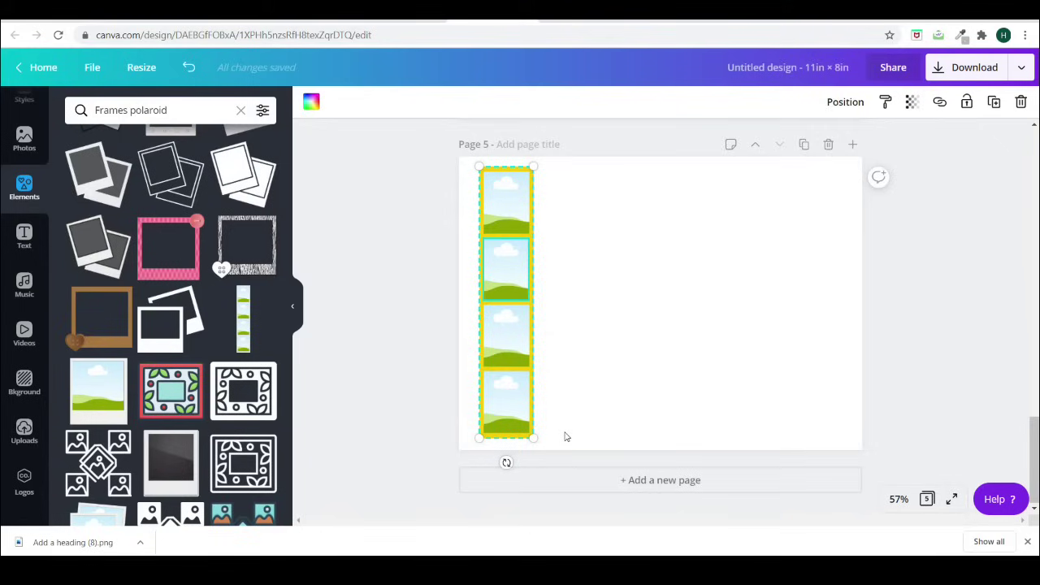
{"action": "key", "text": "Delete"}
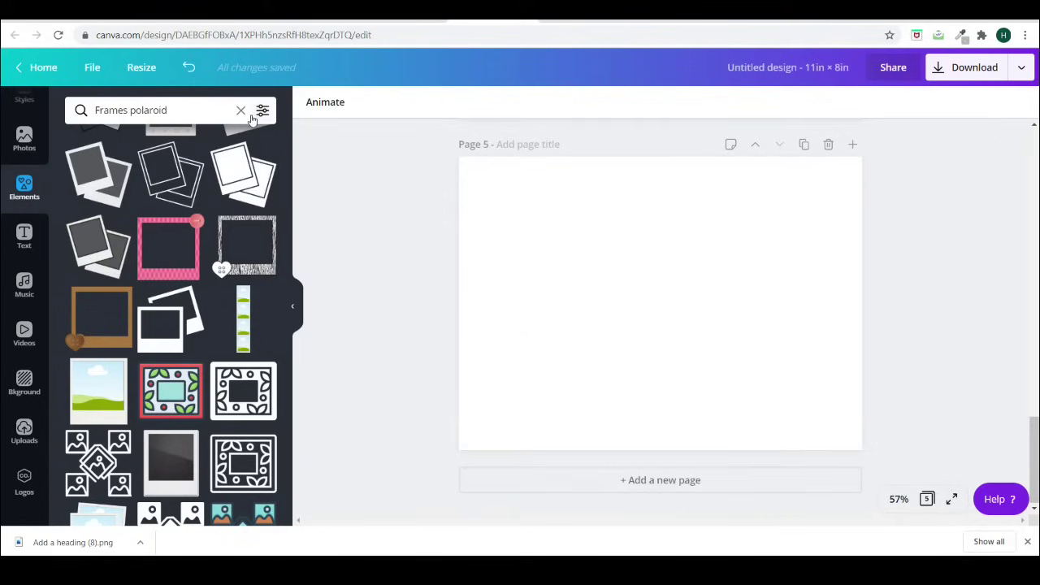
{"action": "left_click", "coordinate": [241, 110]}
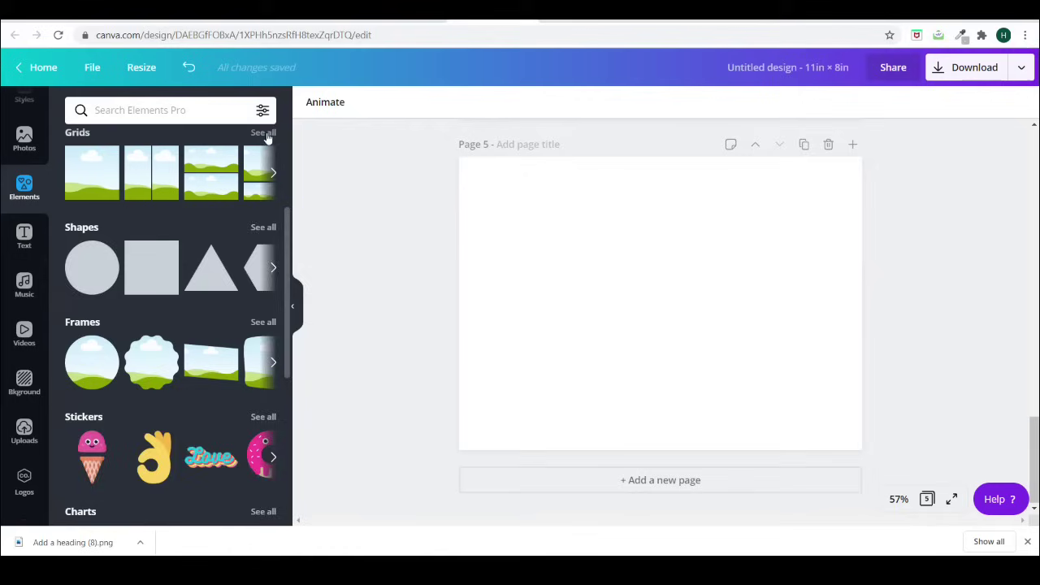
Step: Add pages 6–7 and fill Page 5 with a three-column grid and Page 7 with a two-column grid
{"action": "left_click", "coordinate": [263, 132]}
{"action": "left_click", "coordinate": [163, 321]}
{"action": "left_click", "coordinate": [852, 144]}
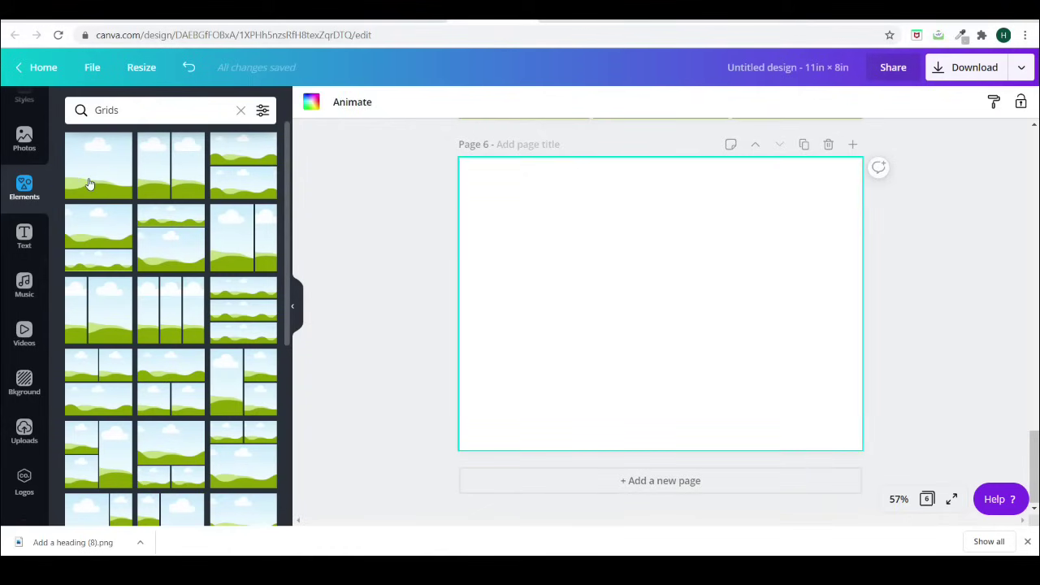
{"action": "left_click", "coordinate": [89, 183]}
{"action": "key", "text": "ctrl+z"}
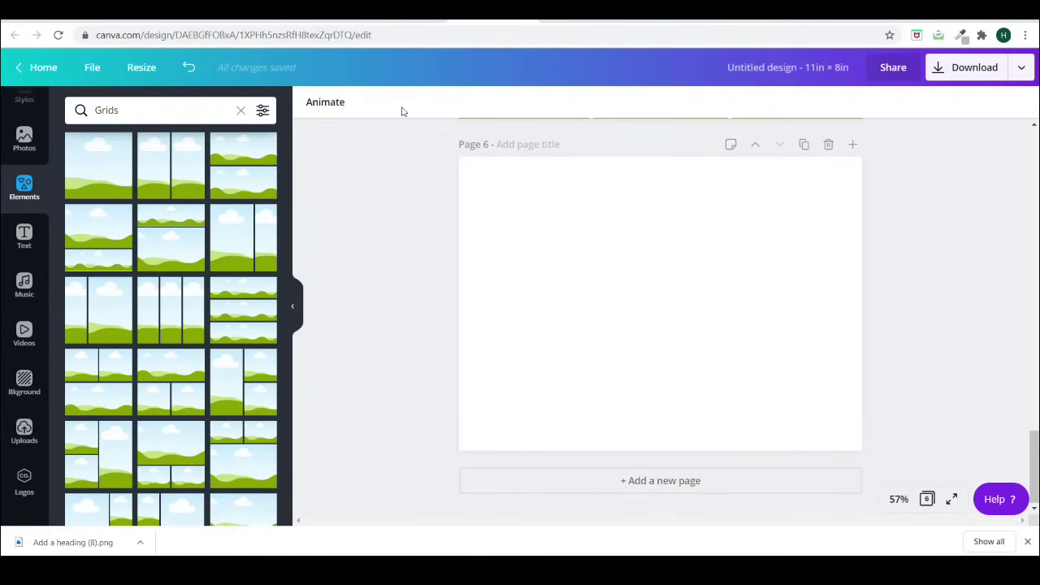
{"action": "key", "text": "ctrl+Return"}
{"action": "left_click", "coordinate": [242, 237]}
Step: Add Page 8 with a four-cell grid stretched to fill it, then view all pages
{"action": "key", "text": "ctrl+Return"}
{"action": "scroll", "coordinate": [150, 450], "scroll_direction": "down", "scroll_amount": 5}
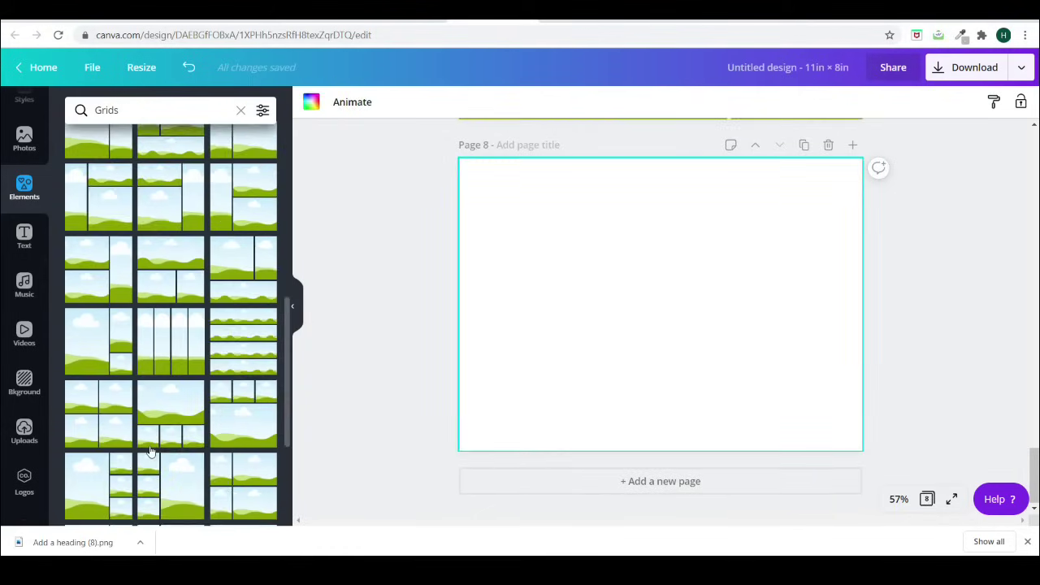
{"action": "scroll", "coordinate": [151, 451], "scroll_direction": "down", "scroll_amount": 1}
{"action": "left_click", "coordinate": [168, 238]}
{"action": "left_click_drag", "start_coordinate": [861, 160], "coordinate": [849, 168]}
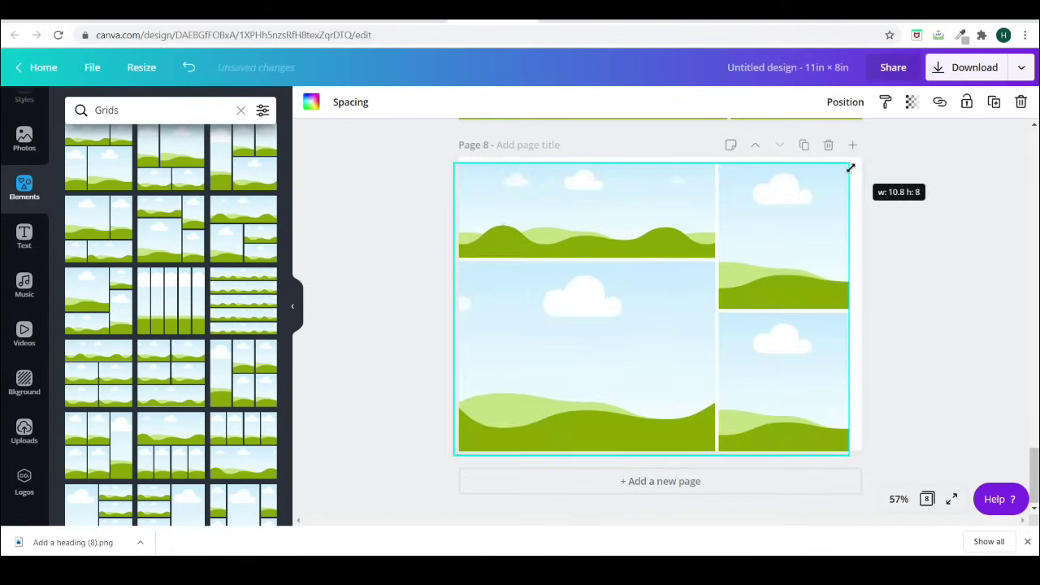
{"action": "left_click", "coordinate": [845, 102]}
{"action": "left_click", "coordinate": [508, 180]}
{"action": "left_click", "coordinate": [938, 439]}
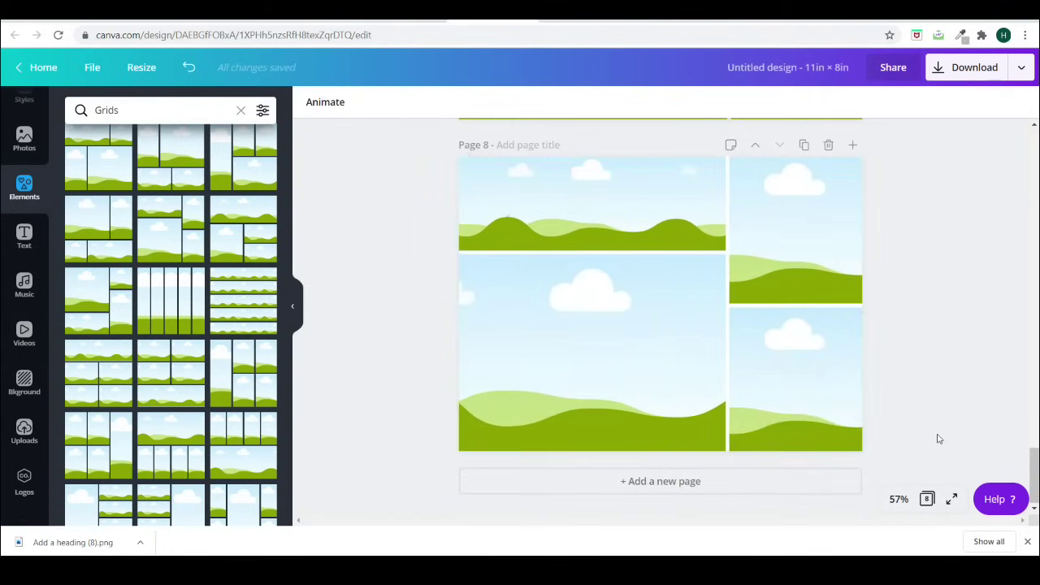
{"action": "left_click", "coordinate": [926, 499]}
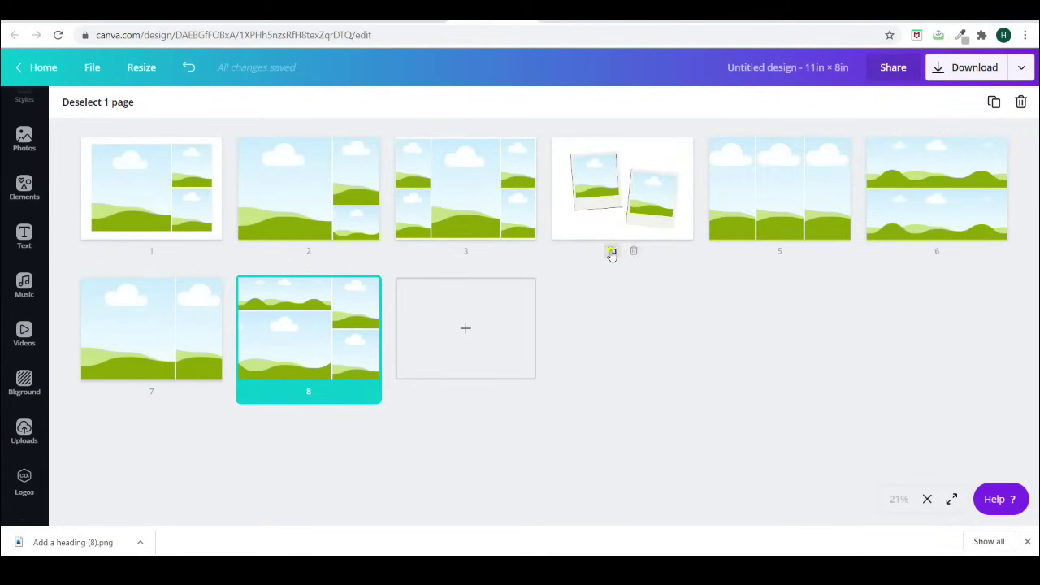
Step: Duplicate the polaroid, two-row landscape grid and five-cell grid pages and move each copy to a new position
{"action": "left_click", "coordinate": [610, 251]}
{"action": "left_click_drag", "start_coordinate": [758, 191], "coordinate": [385, 344]}
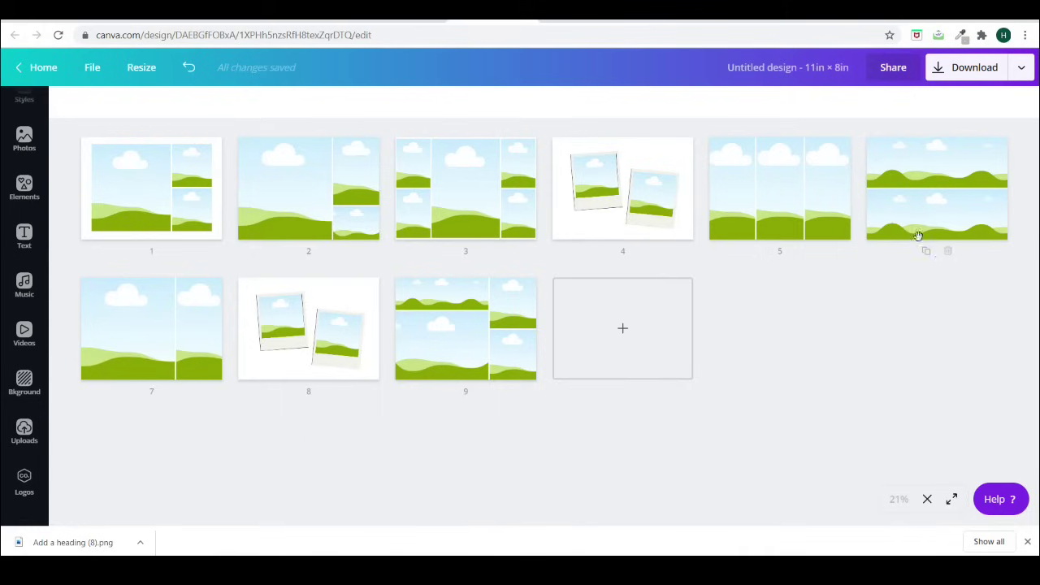
{"action": "left_click", "coordinate": [925, 252]}
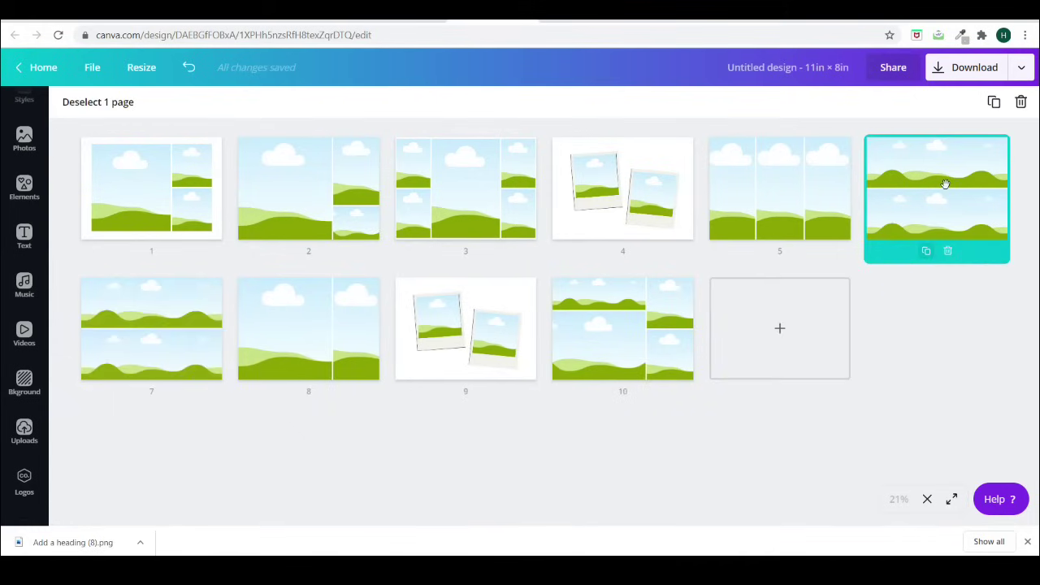
{"action": "left_click_drag", "start_coordinate": [151, 325], "coordinate": [635, 201]}
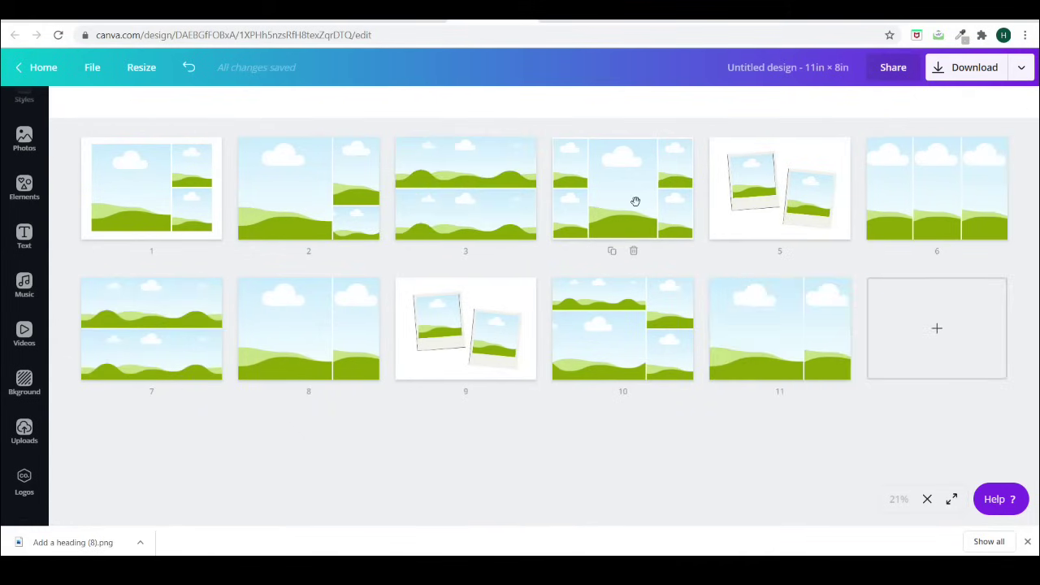
{"action": "left_click", "coordinate": [611, 251]}
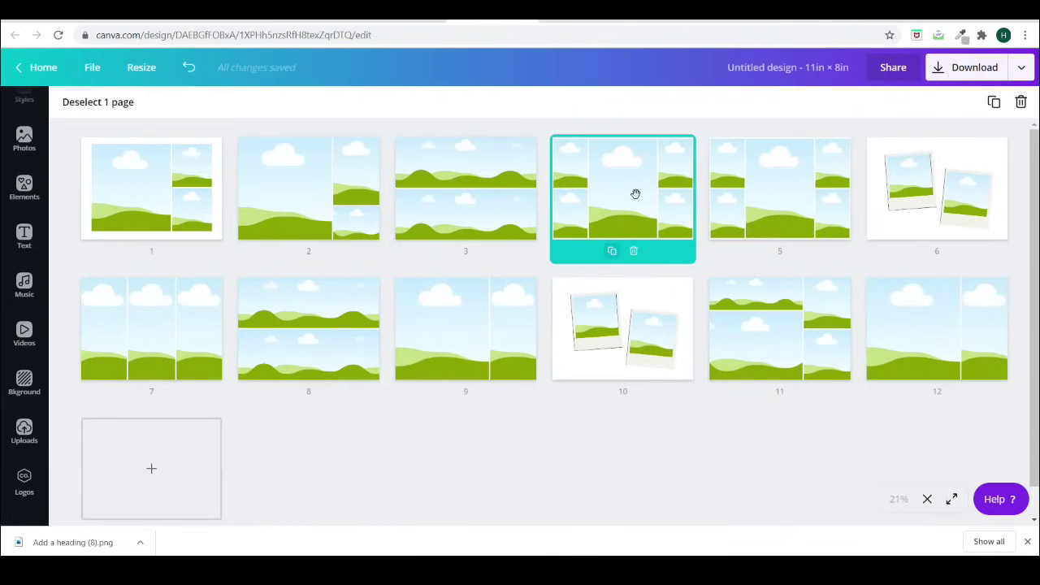
{"action": "left_click_drag", "start_coordinate": [635, 193], "coordinate": [100, 450]}
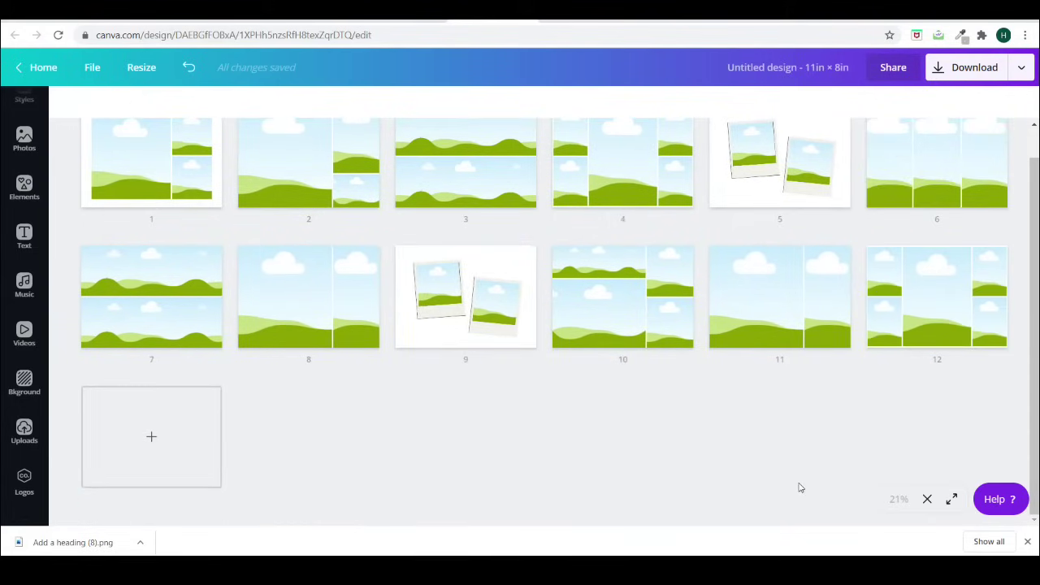
{"action": "left_click", "coordinate": [926, 499]}
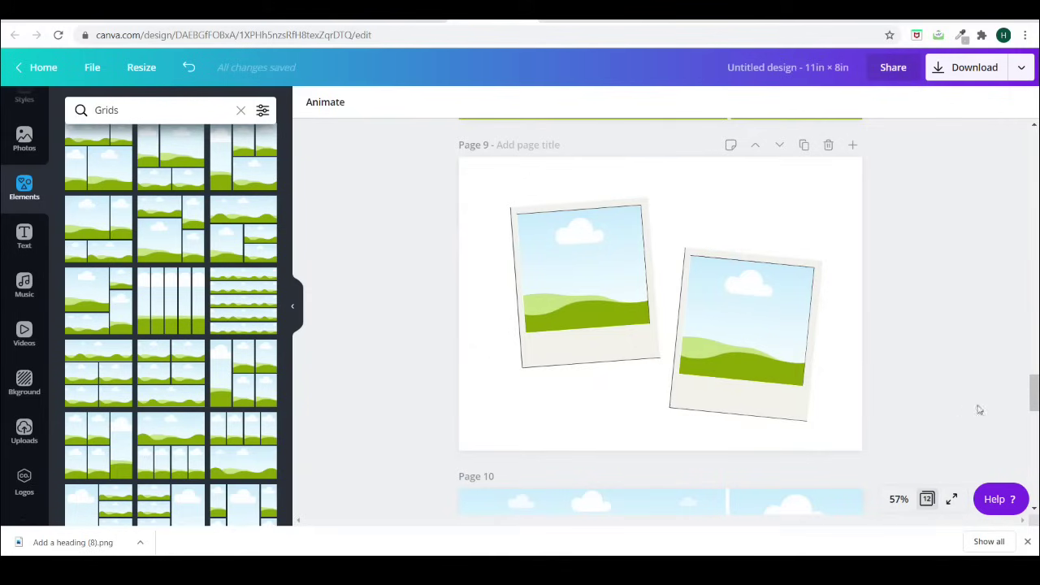
Step: Add a blank page and move it to the front as Page 1
{"action": "left_click_drag", "start_coordinate": [1034, 390], "coordinate": [1034, 150]}
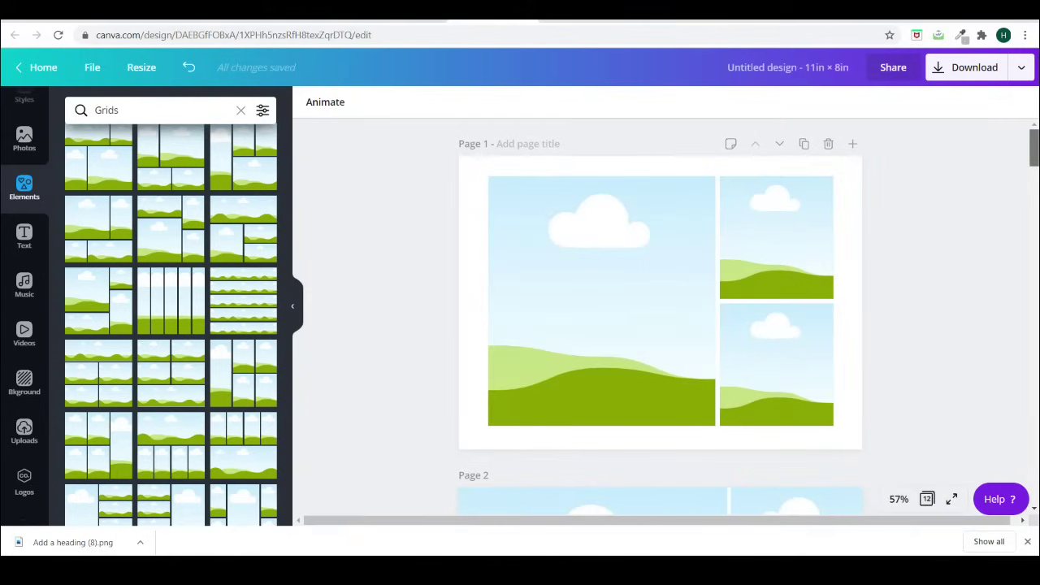
{"action": "left_click", "coordinate": [852, 145]}
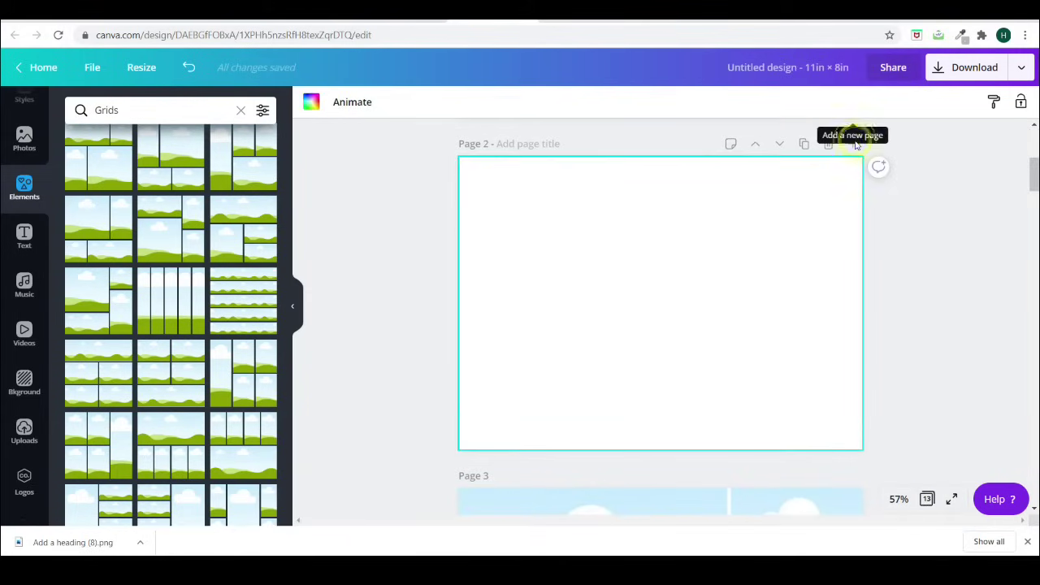
{"action": "left_click", "coordinate": [757, 144]}
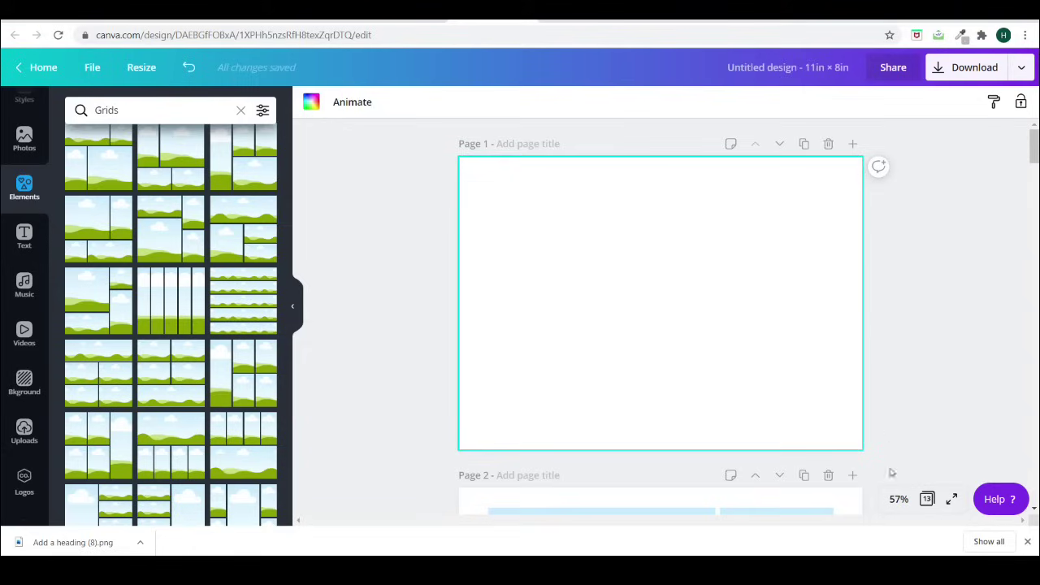
Step: Duplicate the blank Page 1 and move the copy to the end of the album
{"action": "left_click", "coordinate": [929, 500]}
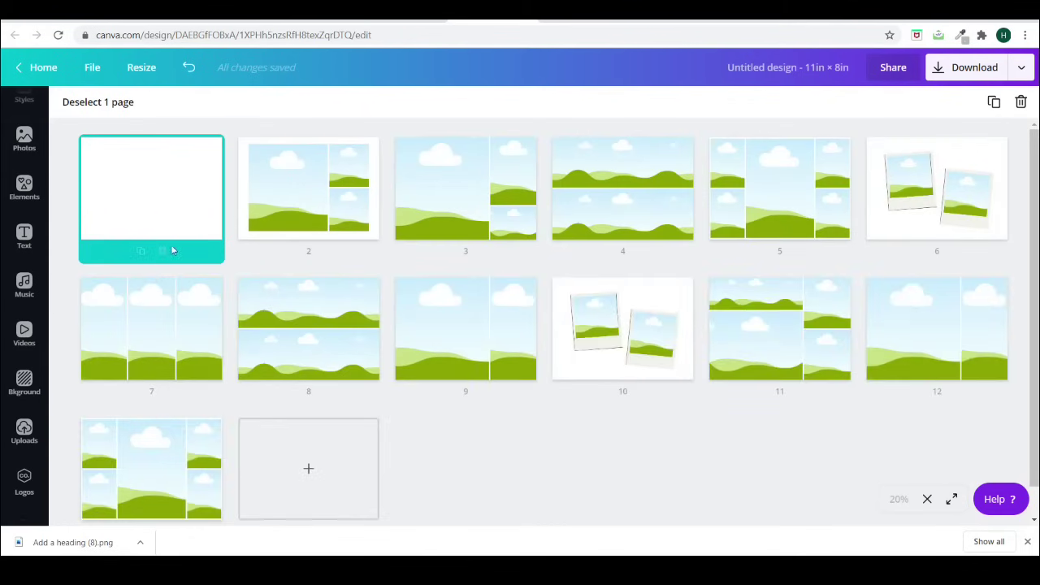
{"action": "left_click", "coordinate": [139, 254]}
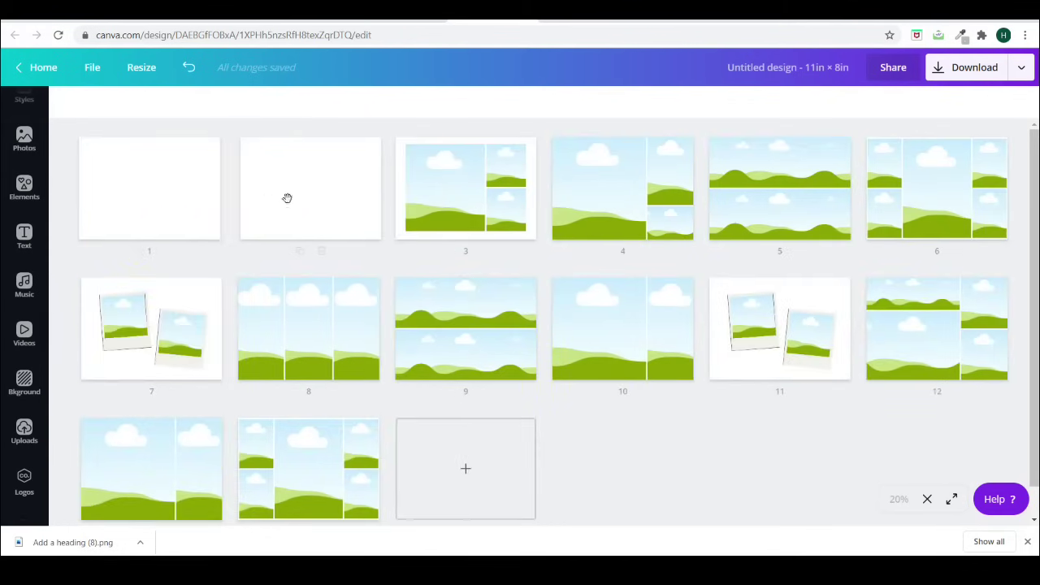
{"action": "left_click_drag", "start_coordinate": [286, 198], "coordinate": [388, 465]}
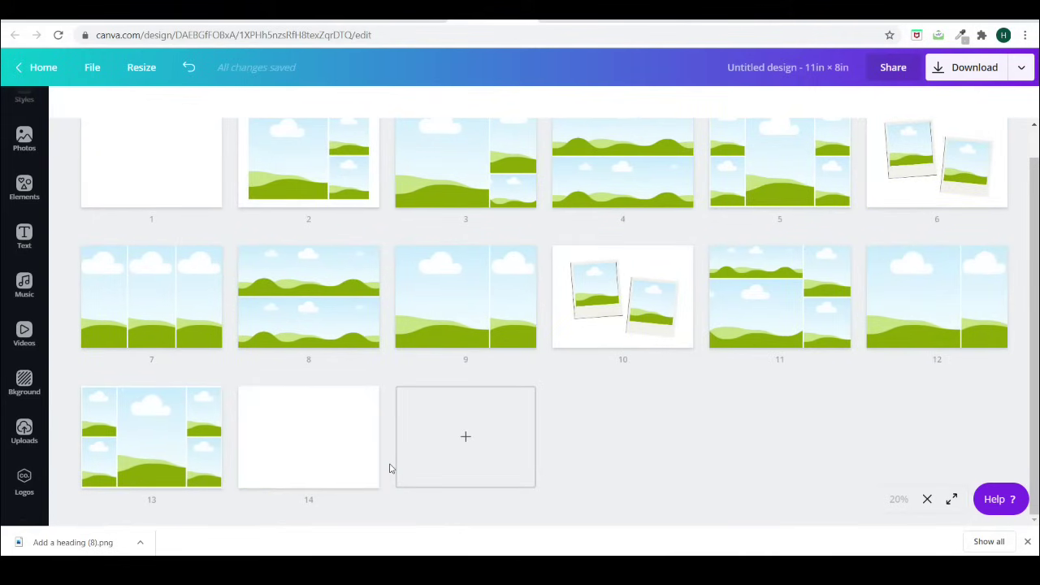
{"action": "left_click", "coordinate": [927, 499]}
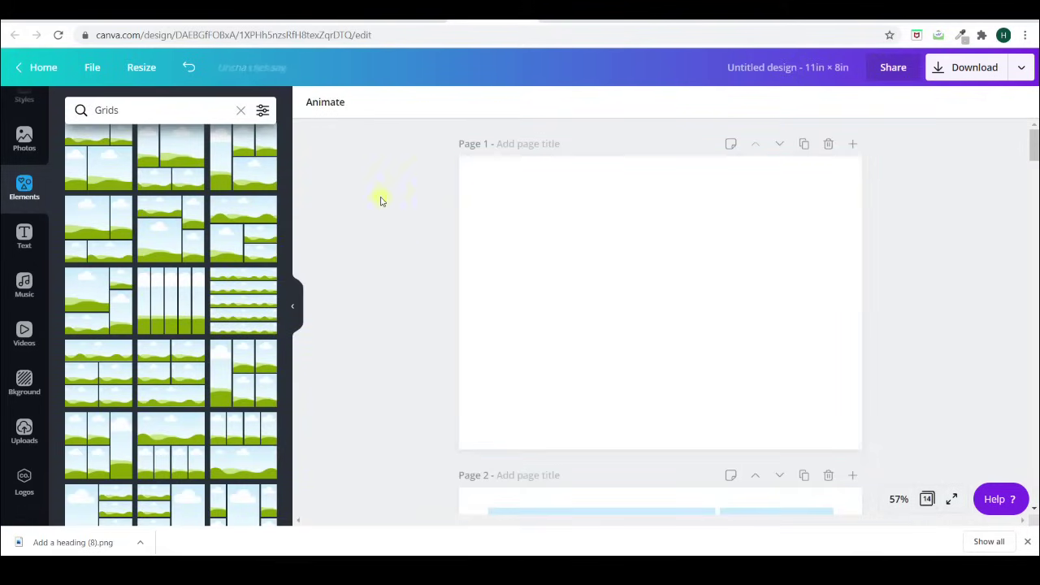
Step: Place the feet-splashing-in-surf photo from folder 1 as Page 1's full background
{"action": "scroll", "coordinate": [24, 325], "scroll_direction": "down", "scroll_amount": 5}
{"action": "left_click", "coordinate": [24, 402]}
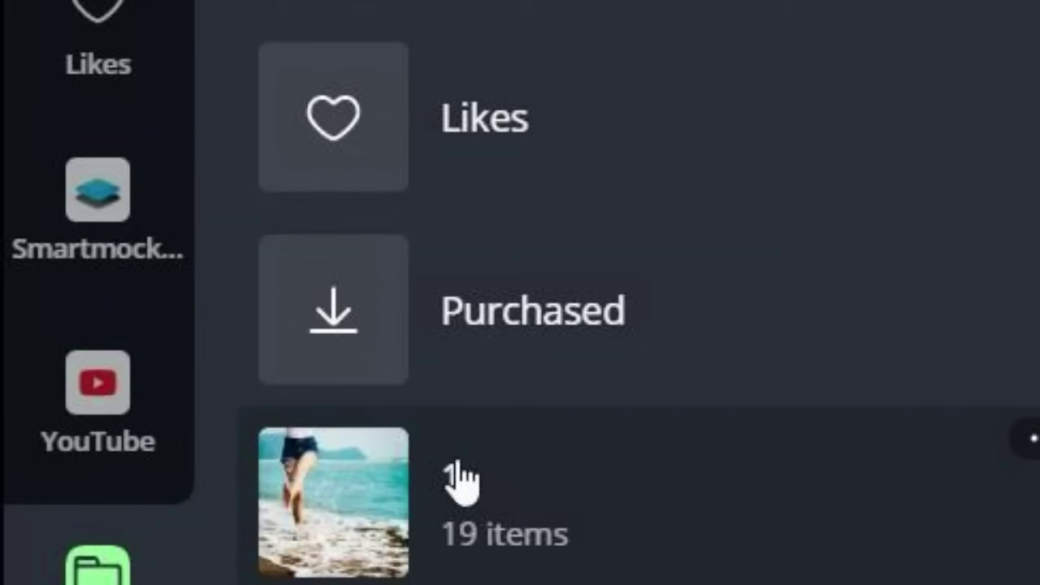
{"action": "left_click", "coordinate": [460, 481]}
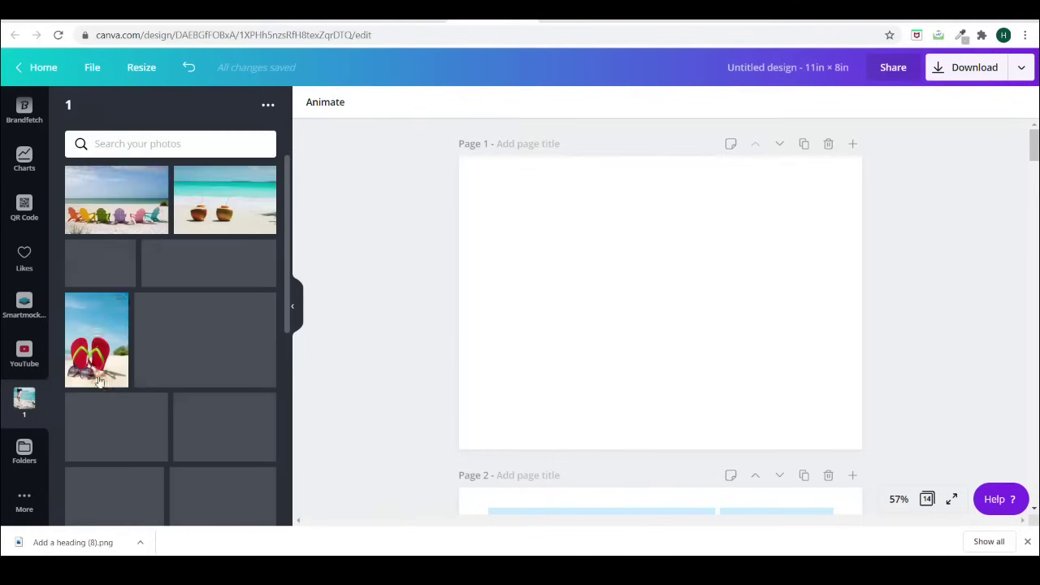
{"action": "scroll", "coordinate": [160, 443], "scroll_direction": "down", "scroll_amount": 10}
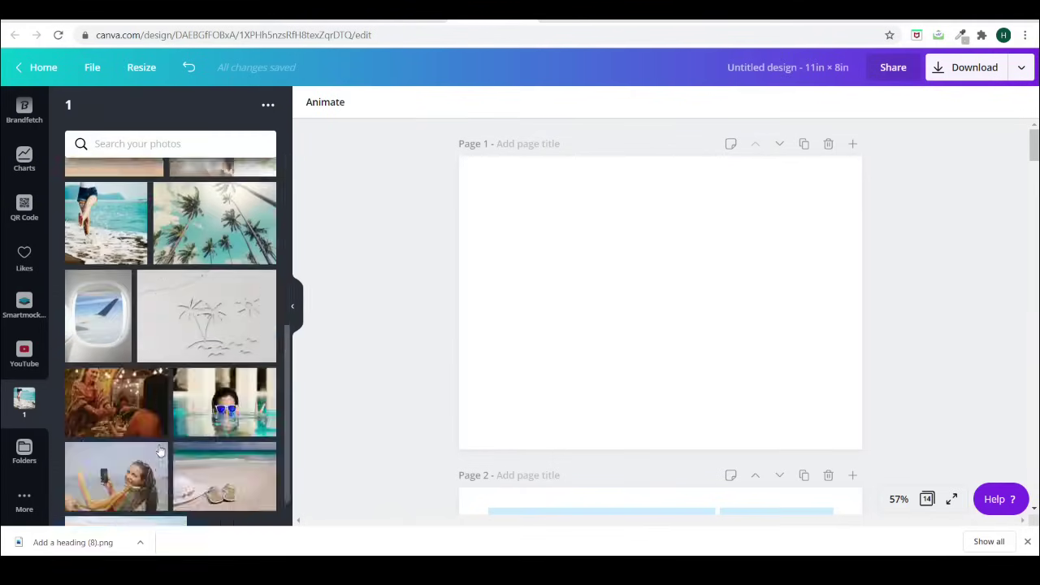
{"action": "scroll", "coordinate": [160, 450], "scroll_direction": "up", "scroll_amount": 5}
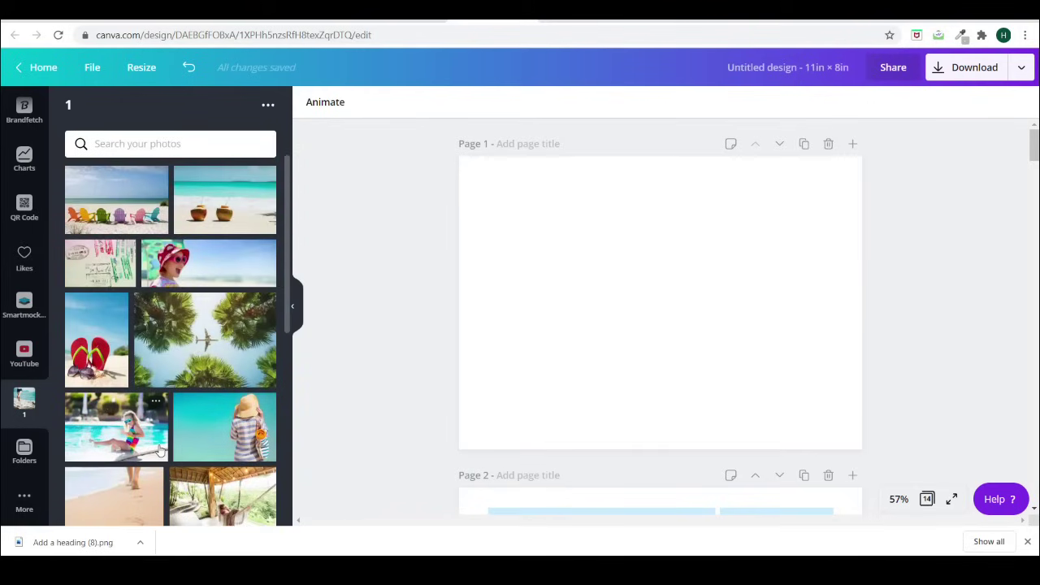
{"action": "scroll", "coordinate": [160, 451], "scroll_direction": "down", "scroll_amount": 3}
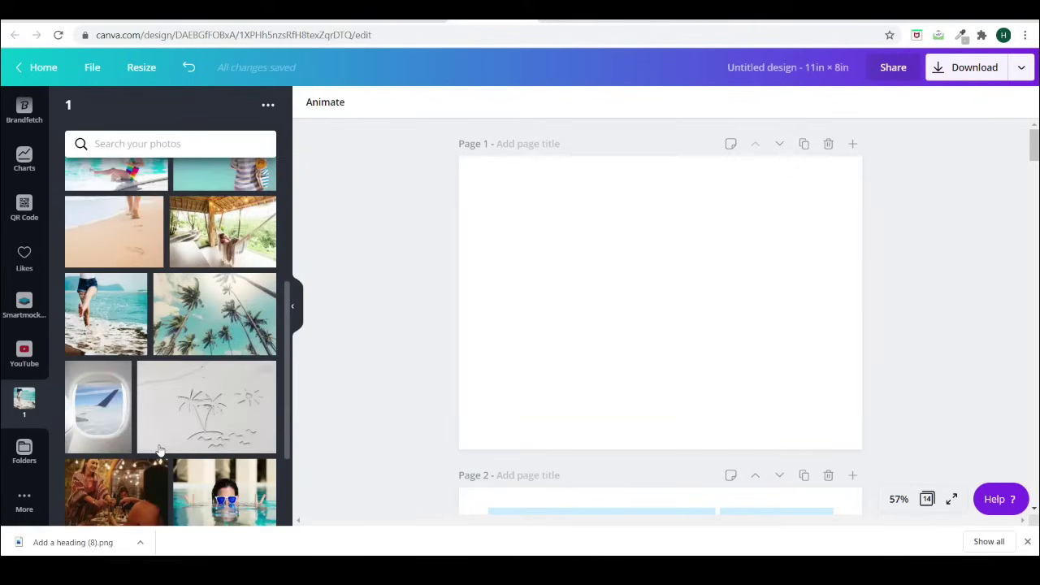
{"action": "left_click_drag", "start_coordinate": [100, 311], "coordinate": [465, 263]}
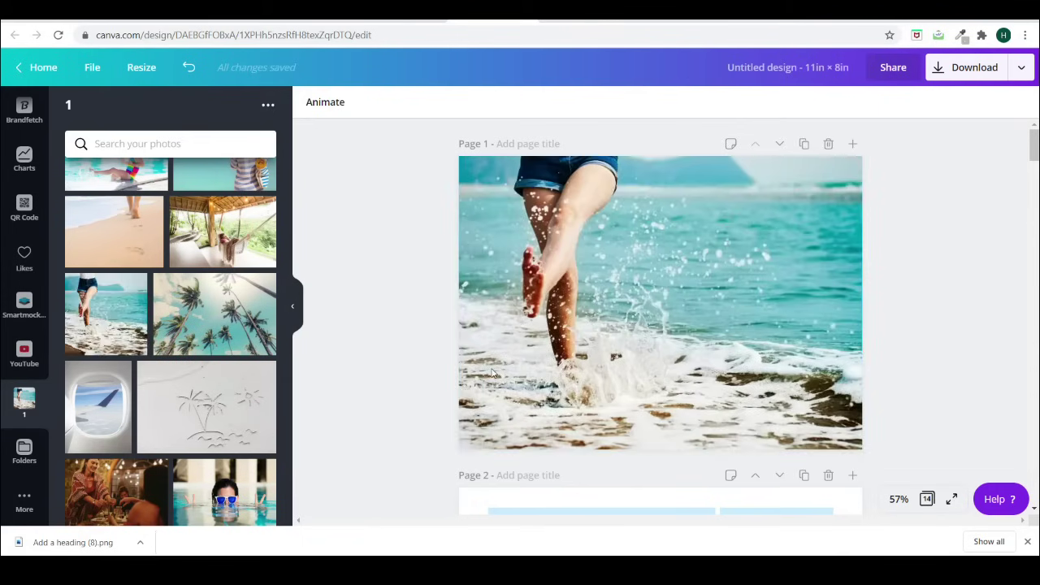
{"action": "scroll", "coordinate": [492, 373], "scroll_direction": "down", "scroll_amount": 3}
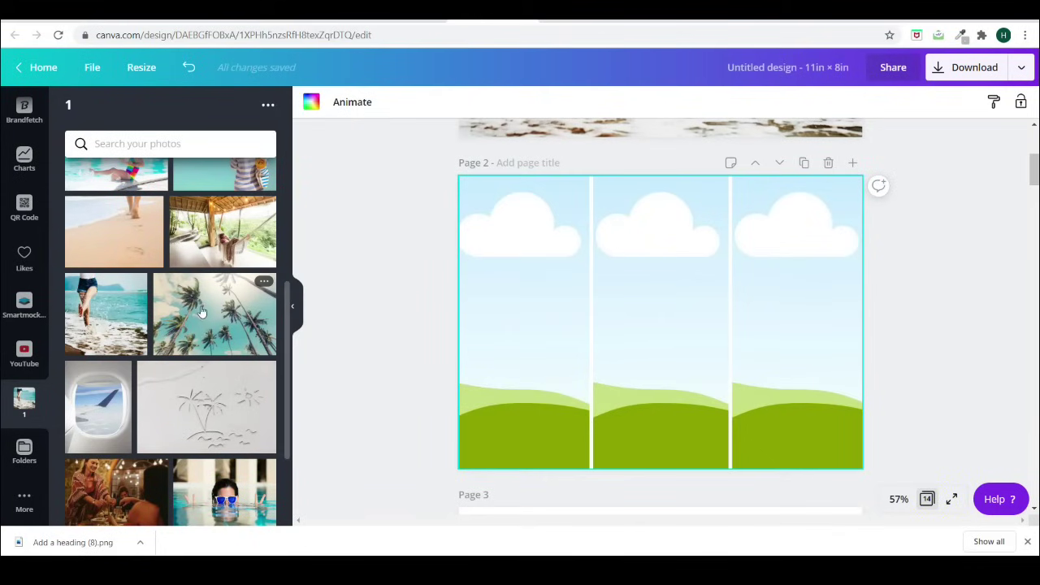
Step: Fill Page 2's grid frames with the woman-with-phone, pool, beach-walk and boy-in-hat photos, adjusting framing
{"action": "scroll", "coordinate": [202, 312], "scroll_direction": "down", "scroll_amount": 1}
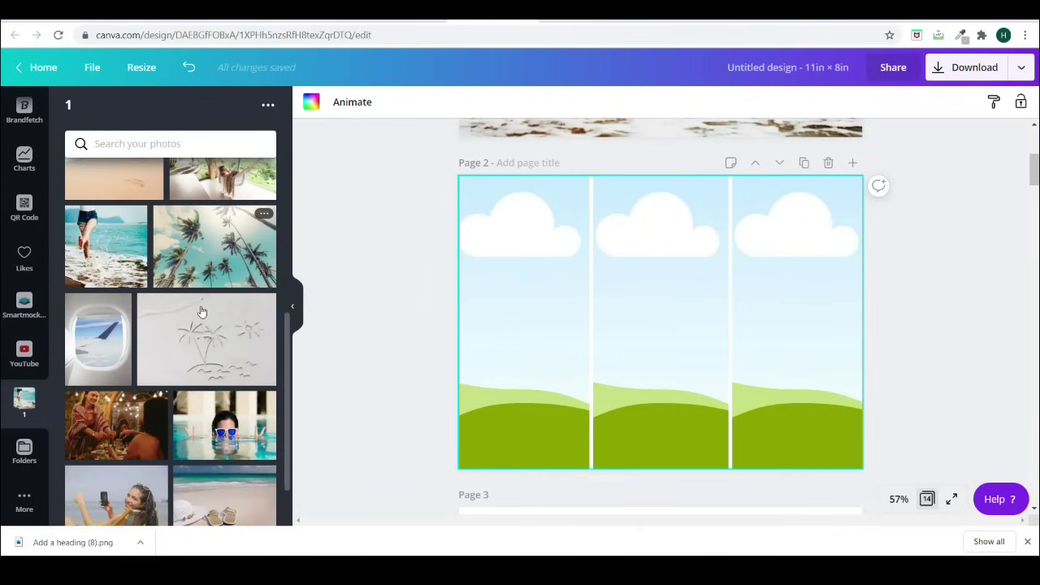
{"action": "scroll", "coordinate": [201, 312], "scroll_direction": "down", "scroll_amount": 1}
{"action": "scroll", "coordinate": [201, 312], "scroll_direction": "up", "scroll_amount": 6}
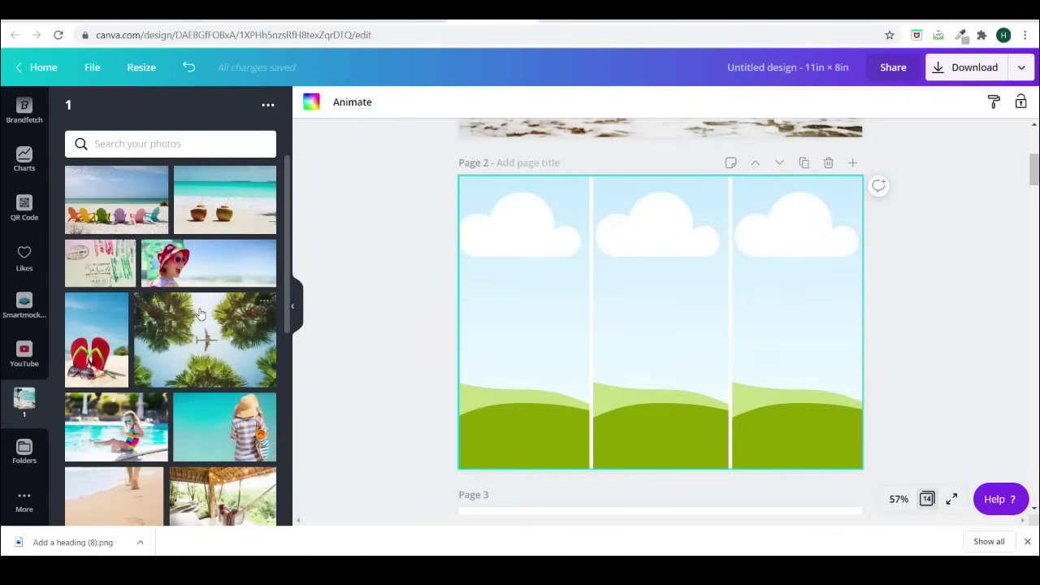
{"action": "scroll", "coordinate": [202, 315], "scroll_direction": "down", "scroll_amount": 3}
{"action": "scroll", "coordinate": [200, 315], "scroll_direction": "down", "scroll_amount": 2}
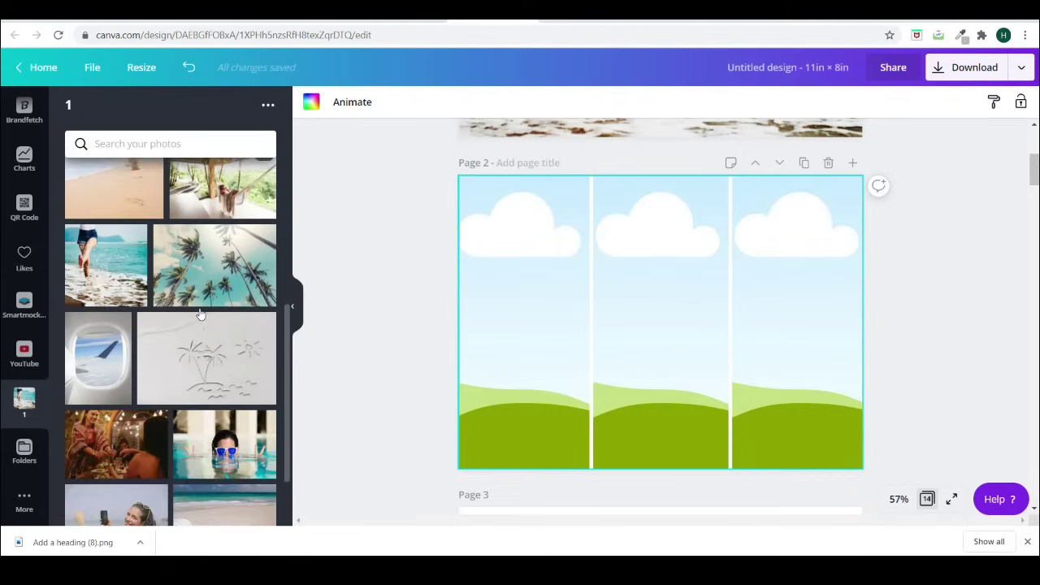
{"action": "scroll", "coordinate": [201, 315], "scroll_direction": "down", "scroll_amount": 2}
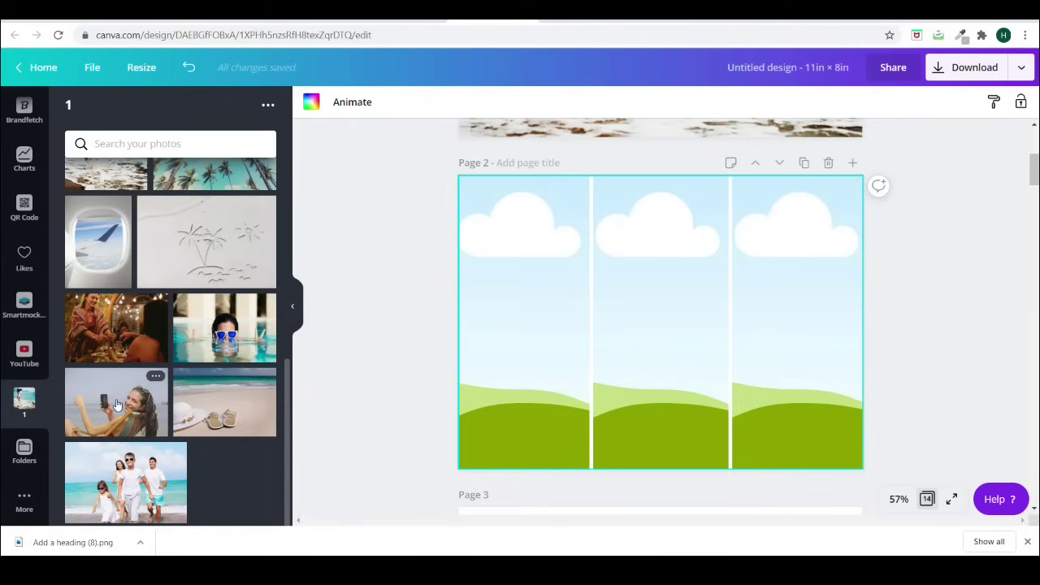
{"action": "left_click_drag", "start_coordinate": [117, 404], "coordinate": [424, 309]}
{"action": "double_click", "coordinate": [487, 307]}
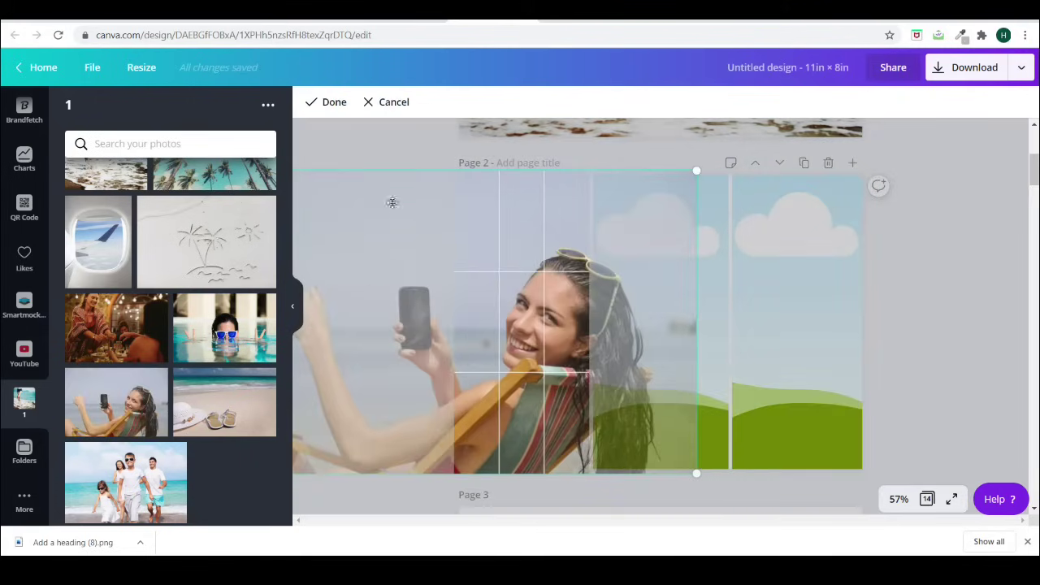
{"action": "left_click", "coordinate": [381, 154]}
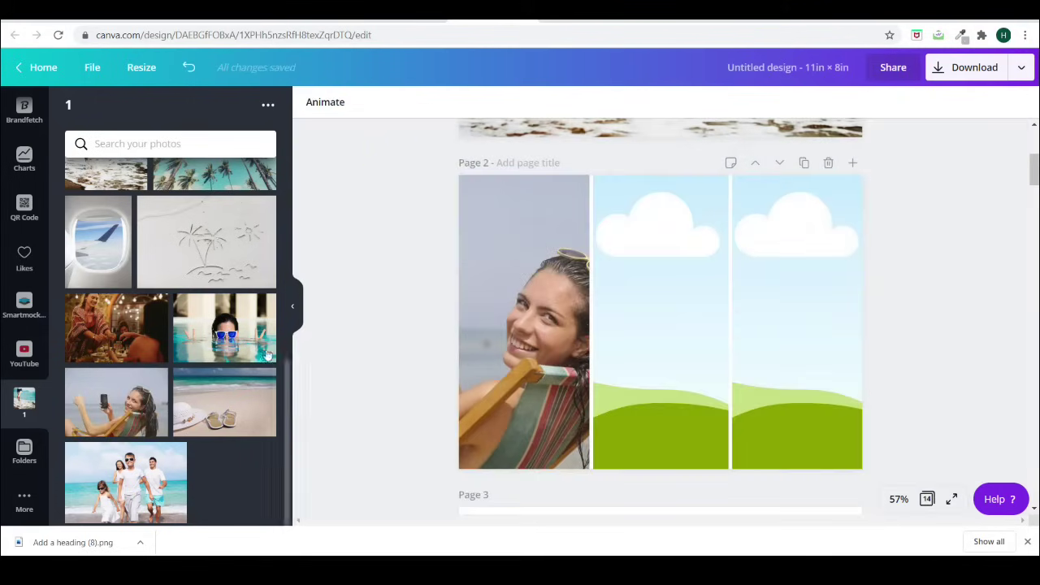
{"action": "left_click_drag", "start_coordinate": [229, 345], "coordinate": [615, 337]}
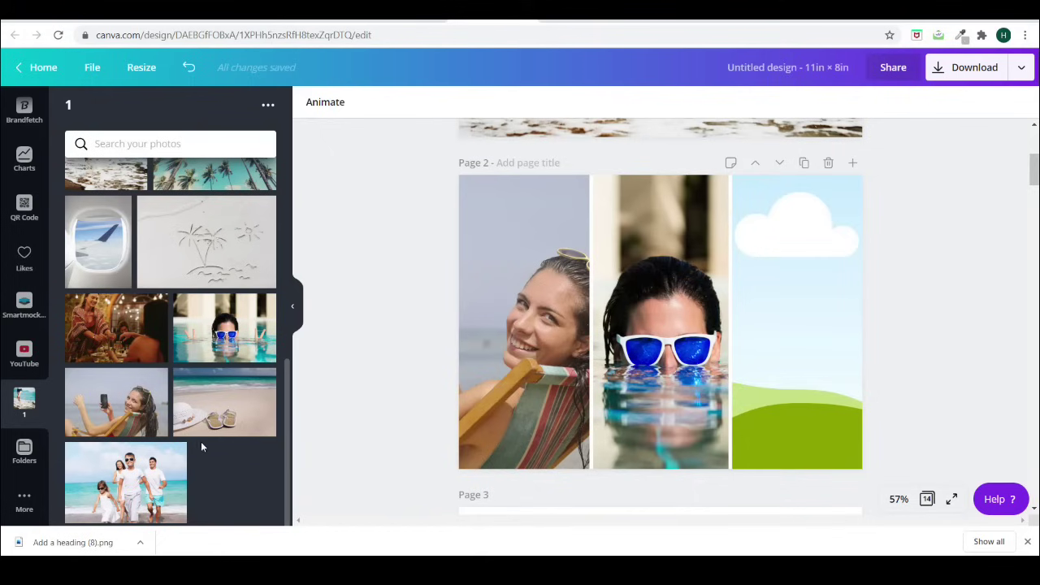
{"action": "scroll", "coordinate": [200, 441], "scroll_direction": "up", "scroll_amount": 3}
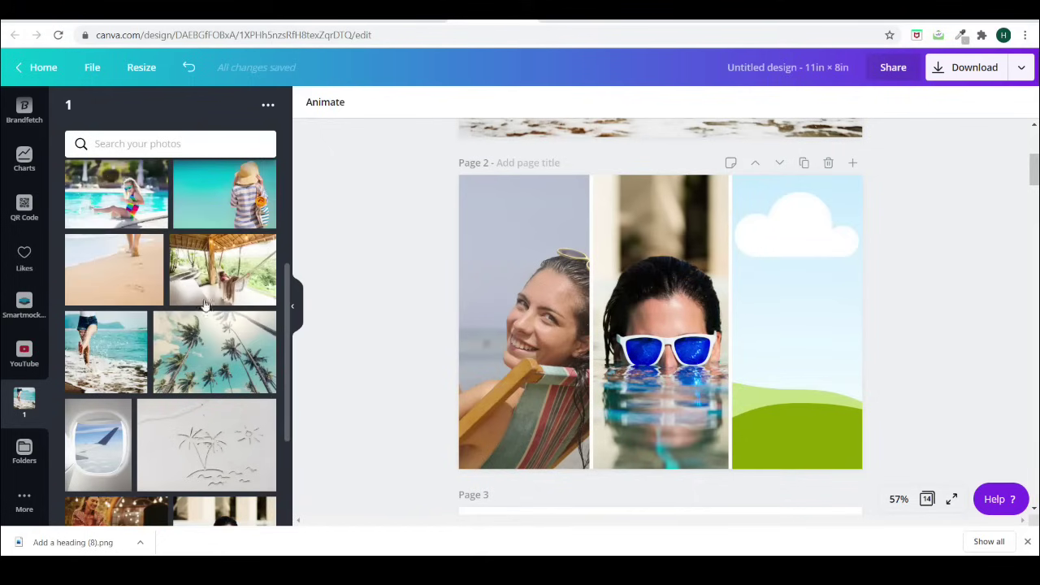
{"action": "left_click_drag", "start_coordinate": [136, 270], "coordinate": [610, 255]}
{"action": "left_click", "coordinate": [475, 288]}
{"action": "left_click_drag", "start_coordinate": [224, 195], "coordinate": [768, 288]}
Step: Add the hammock and palm-tree photos to Page 3's grid
{"action": "scroll", "coordinate": [476, 317], "scroll_direction": "down", "scroll_amount": 5}
{"action": "left_click_drag", "start_coordinate": [214, 351], "coordinate": [569, 317]}
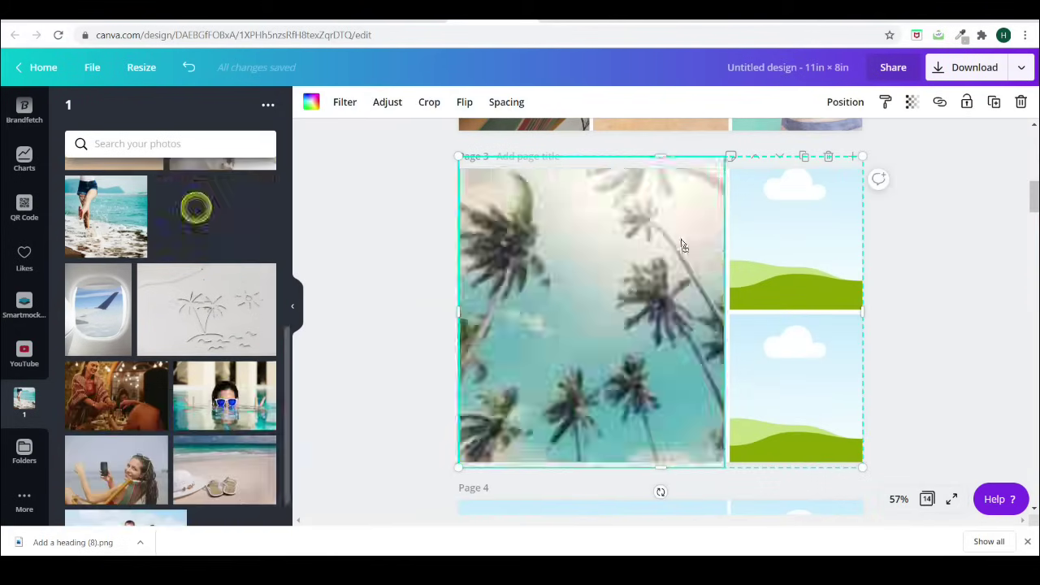
{"action": "left_click_drag", "start_coordinate": [198, 206], "coordinate": [792, 398]}
{"action": "scroll", "coordinate": [418, 343], "scroll_direction": "down", "scroll_amount": 3}
{"action": "scroll", "coordinate": [418, 344], "scroll_direction": "up", "scroll_amount": 1}
{"action": "left_click", "coordinate": [927, 499]}
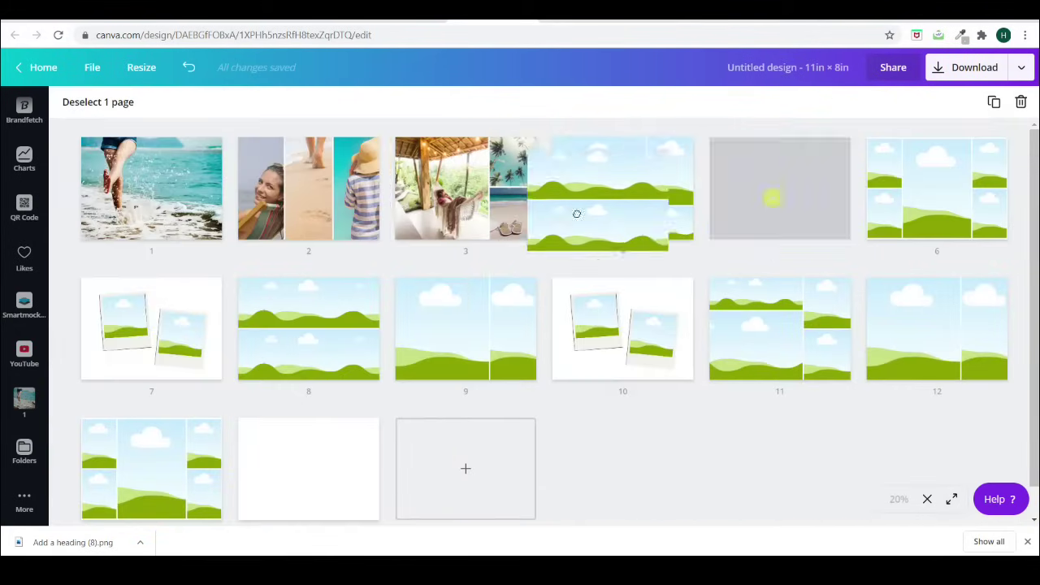
Step: Fill Page 4's left frame with the pool photo and its right frame with another photo
{"action": "double_click", "coordinate": [633, 189]}
{"action": "scroll", "coordinate": [171, 325], "scroll_direction": "up", "scroll_amount": 3}
{"action": "left_click_drag", "start_coordinate": [116, 262], "coordinate": [585, 349]}
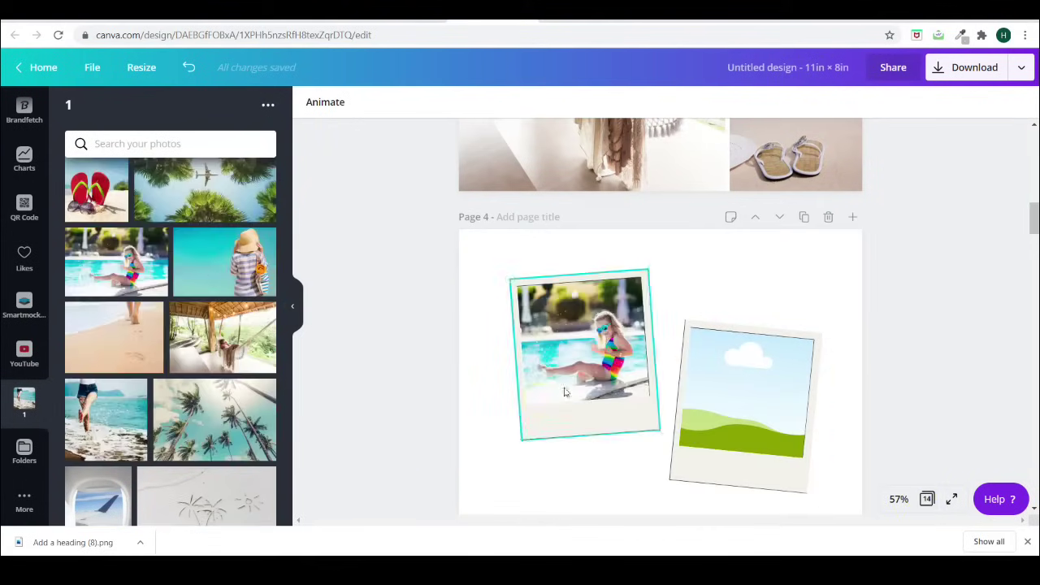
{"action": "left_click", "coordinate": [808, 341]}
{"action": "left_click_drag", "start_coordinate": [96, 189], "coordinate": [747, 398]}
{"action": "left_click", "coordinate": [420, 320]}
Step: Place the family photo on Page 5 and adjust its framing
{"action": "scroll", "coordinate": [420, 320], "scroll_direction": "down", "scroll_amount": 5}
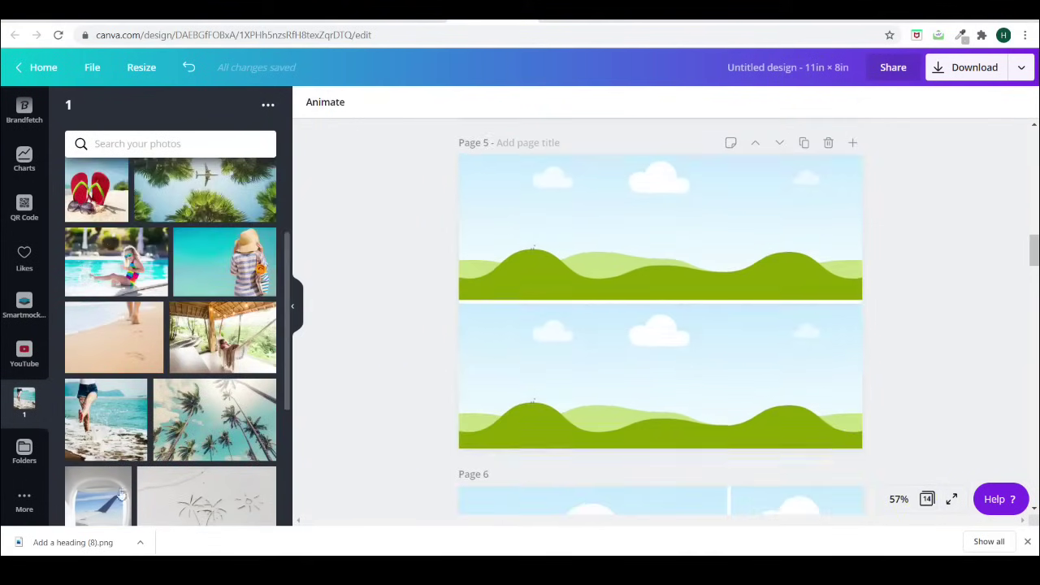
{"action": "scroll", "coordinate": [182, 446], "scroll_direction": "down", "scroll_amount": 3}
{"action": "left_click_drag", "start_coordinate": [126, 481], "coordinate": [657, 309]}
{"action": "double_click", "coordinate": [657, 308]}
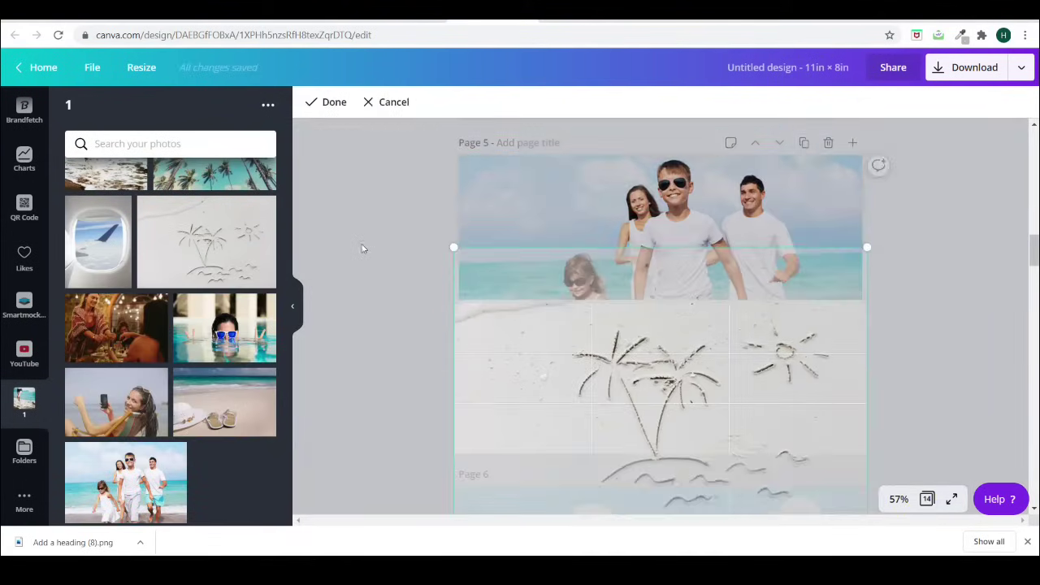
{"action": "left_click", "coordinate": [360, 249]}
Step: Put the coconut photo and the restaurant photo into Page 6's frames
{"action": "scroll", "coordinate": [373, 267], "scroll_direction": "down", "scroll_amount": 3}
{"action": "scroll", "coordinate": [170, 325], "scroll_direction": "up", "scroll_amount": 5}
{"action": "left_click_drag", "start_coordinate": [224, 199], "coordinate": [593, 325]}
{"action": "double_click", "coordinate": [593, 324]}
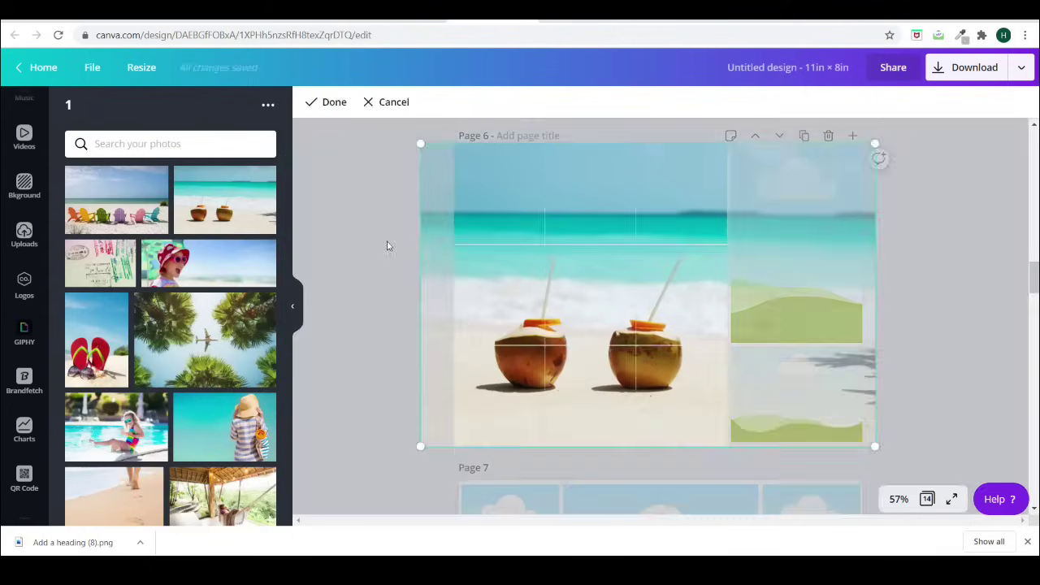
{"action": "left_click", "coordinate": [387, 243]}
{"action": "scroll", "coordinate": [219, 419], "scroll_direction": "down", "scroll_amount": 5}
{"action": "left_click_drag", "start_coordinate": [163, 455], "coordinate": [593, 292]}
Step: Fill Page 7's collage with the family, palm, sandals and beach-walkway photos
{"action": "scroll", "coordinate": [112, 395], "scroll_direction": "down", "scroll_amount": 3}
{"action": "scroll", "coordinate": [112, 395], "scroll_direction": "down", "scroll_amount": 10}
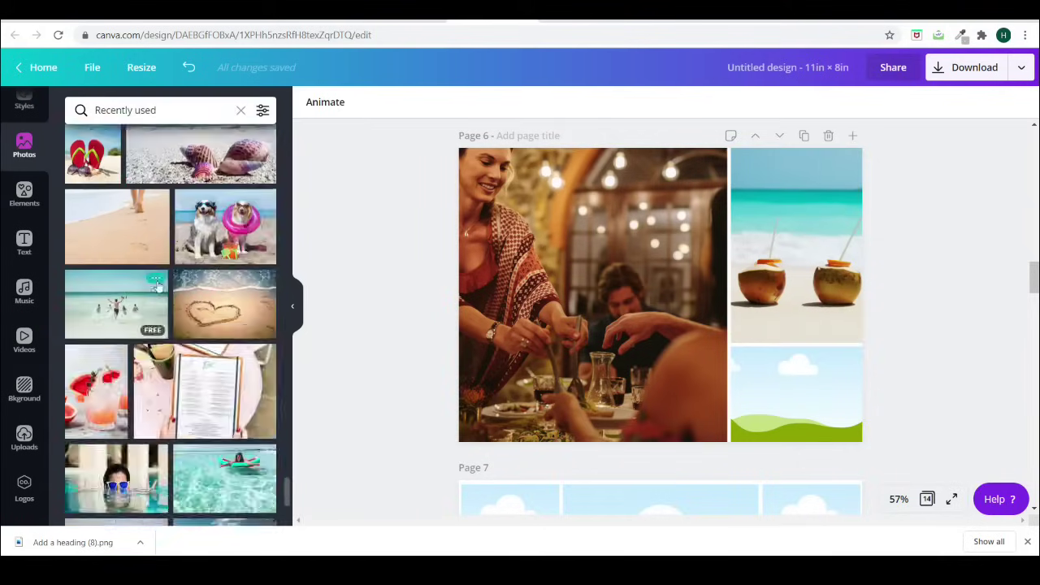
{"action": "left_click", "coordinate": [264, 323]}
{"action": "left_click", "coordinate": [302, 295]}
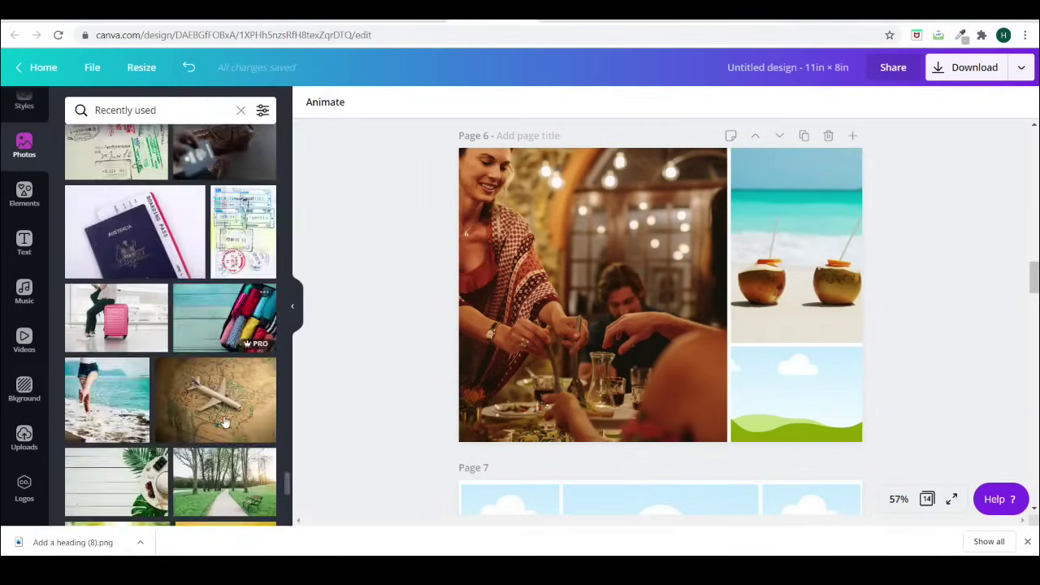
{"action": "left_click", "coordinate": [24, 353]}
{"action": "scroll", "coordinate": [658, 325], "scroll_direction": "down", "scroll_amount": 3}
{"action": "left_click_drag", "start_coordinate": [104, 475], "coordinate": [510, 357]}
{"action": "left_click_drag", "start_coordinate": [215, 467], "coordinate": [510, 215]}
{"action": "scroll", "coordinate": [166, 365], "scroll_direction": "down", "scroll_amount": 5}
{"action": "left_click_drag", "start_coordinate": [122, 325], "coordinate": [810, 358]}
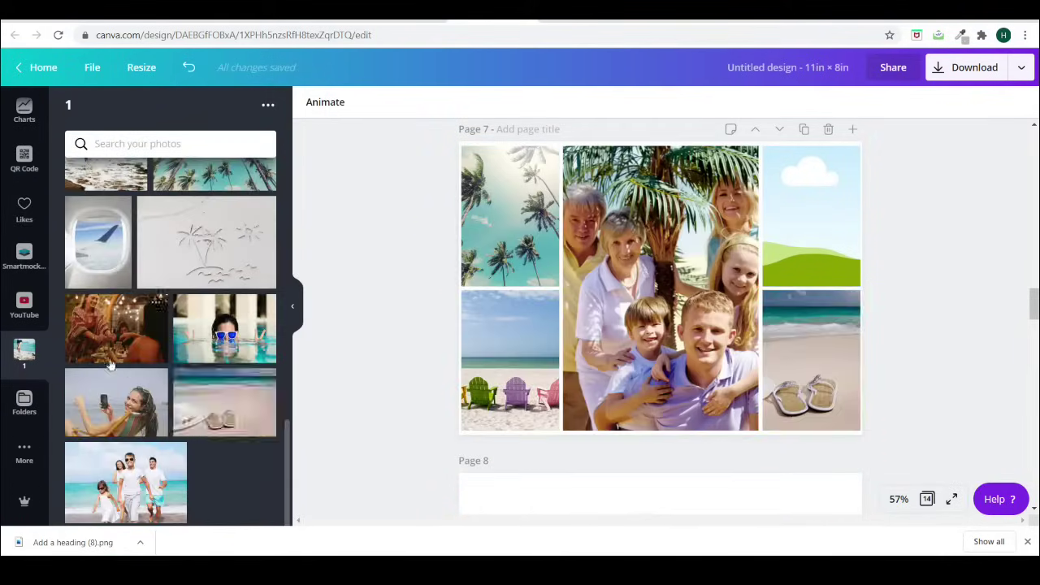
{"action": "scroll", "coordinate": [166, 365], "scroll_direction": "down", "scroll_amount": 5}
{"action": "left_click_drag", "start_coordinate": [138, 284], "coordinate": [163, 292]}
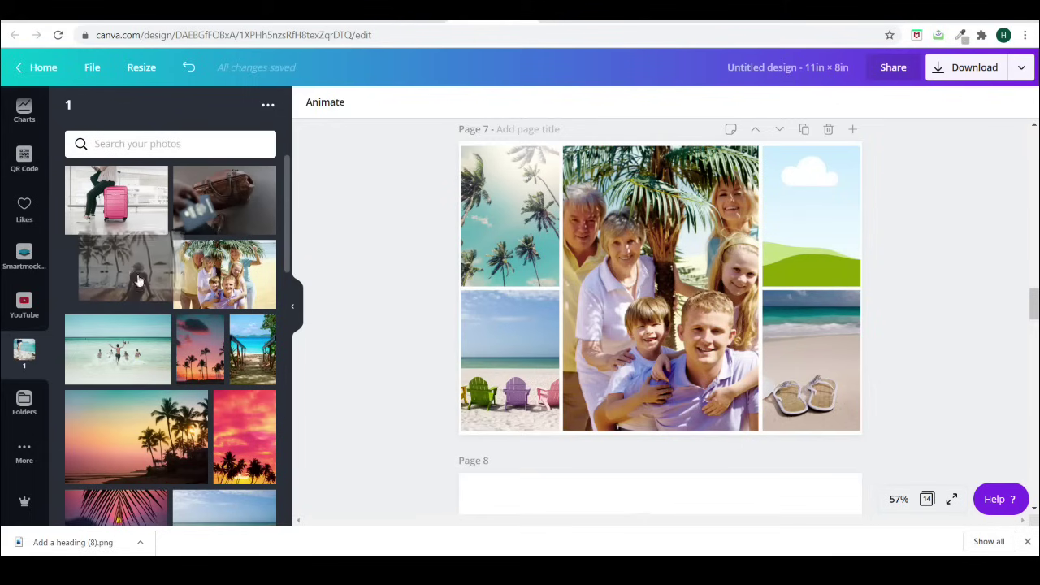
{"action": "left_click_drag", "start_coordinate": [252, 350], "coordinate": [784, 233]}
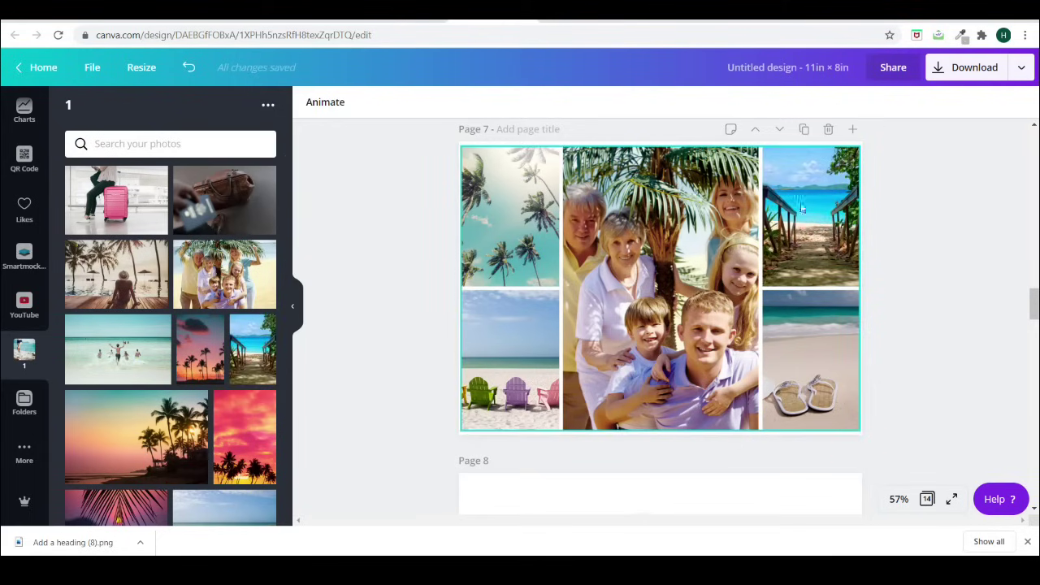
{"action": "left_click", "coordinate": [736, 262]}
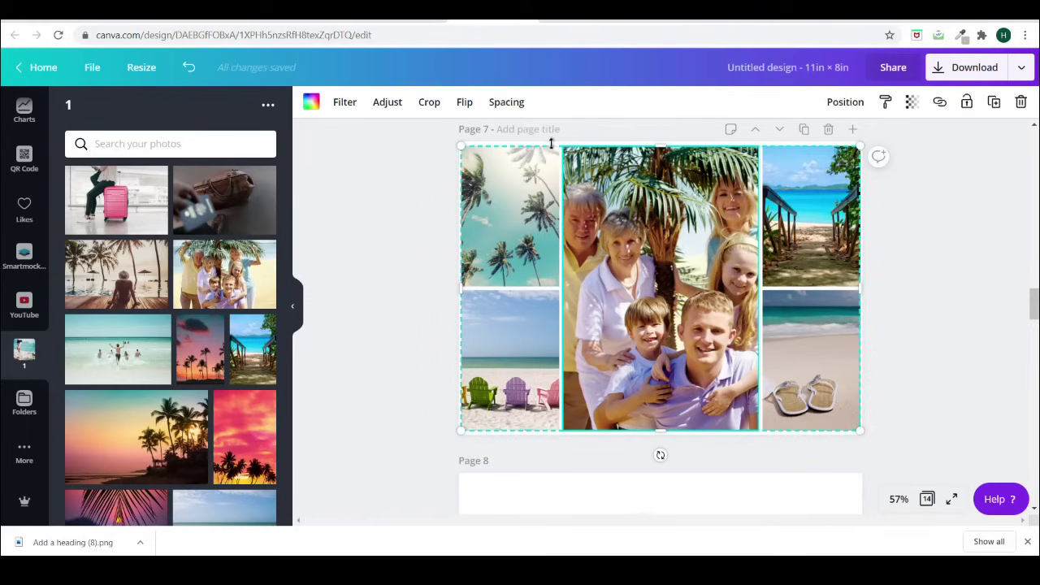
Step: Give the centre family photo the Epic filter after trying Summer
{"action": "left_click", "coordinate": [345, 102]}
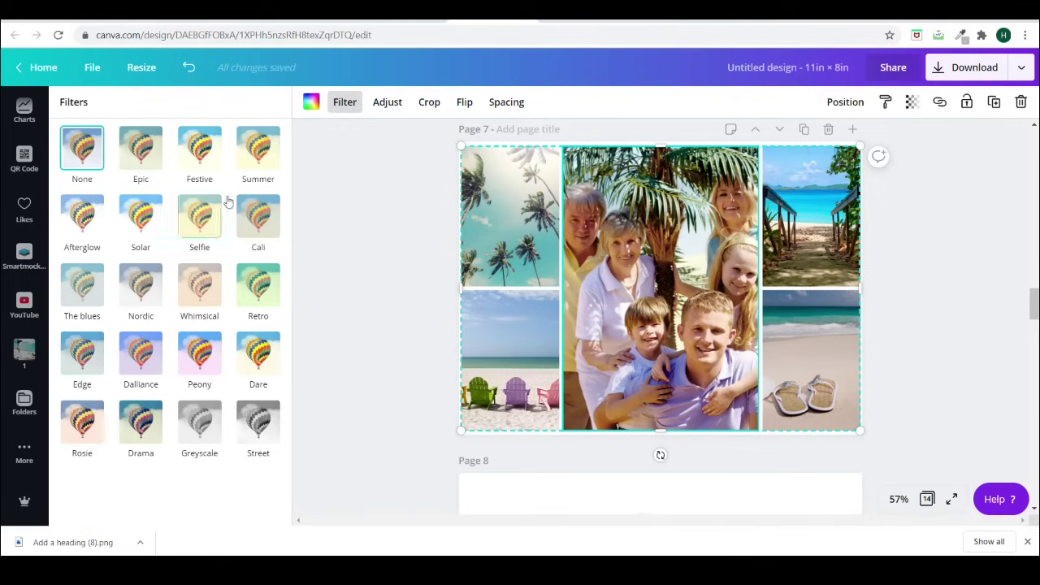
{"action": "left_click", "coordinate": [259, 154]}
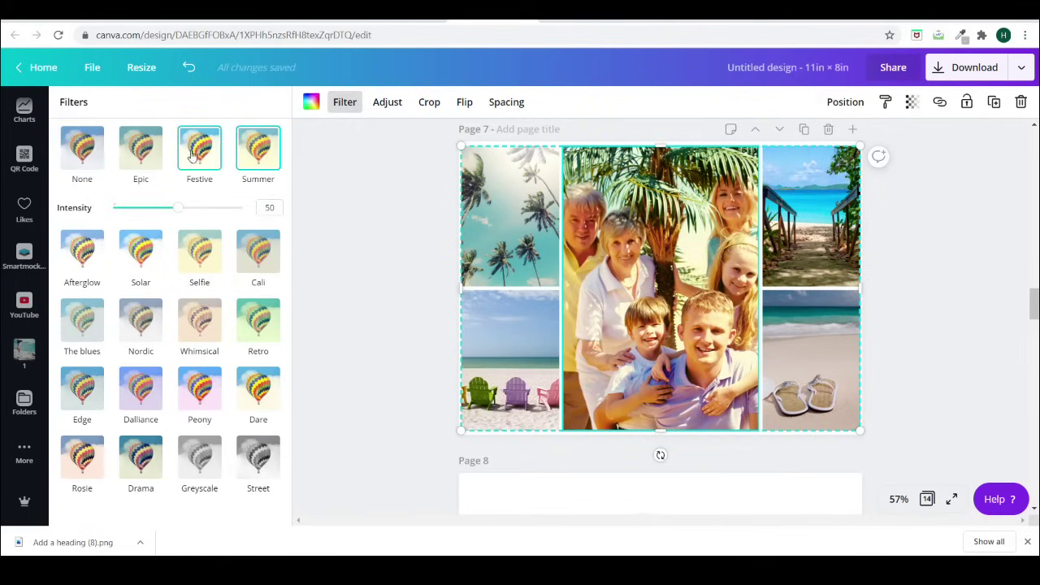
{"action": "left_click", "coordinate": [140, 158]}
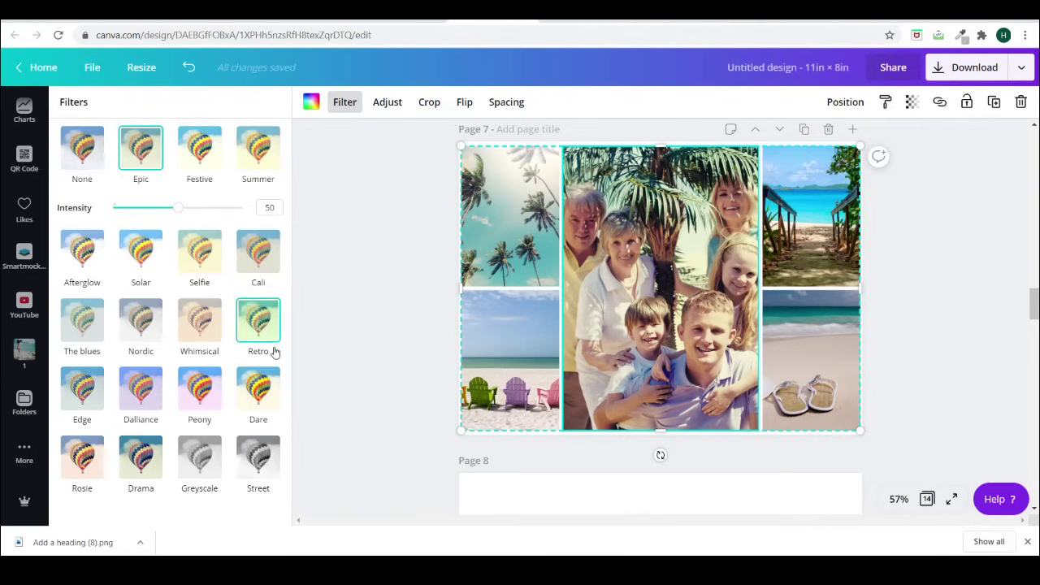
Step: Apply the Epic filter to the beach-chairs and beach-path photos as well
{"action": "left_click", "coordinate": [532, 374]}
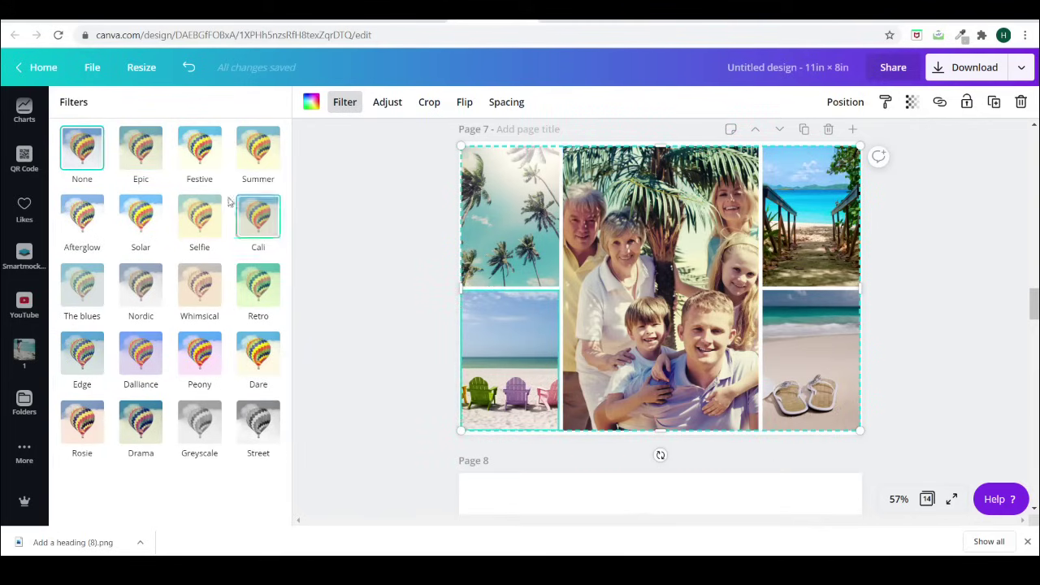
{"action": "left_click", "coordinate": [130, 158]}
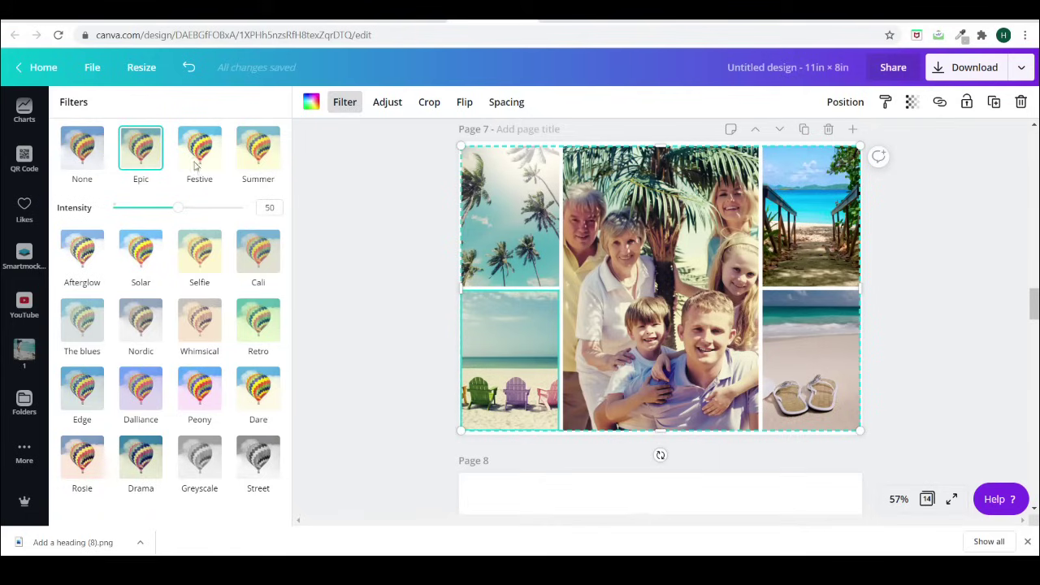
{"action": "left_click", "coordinate": [778, 250]}
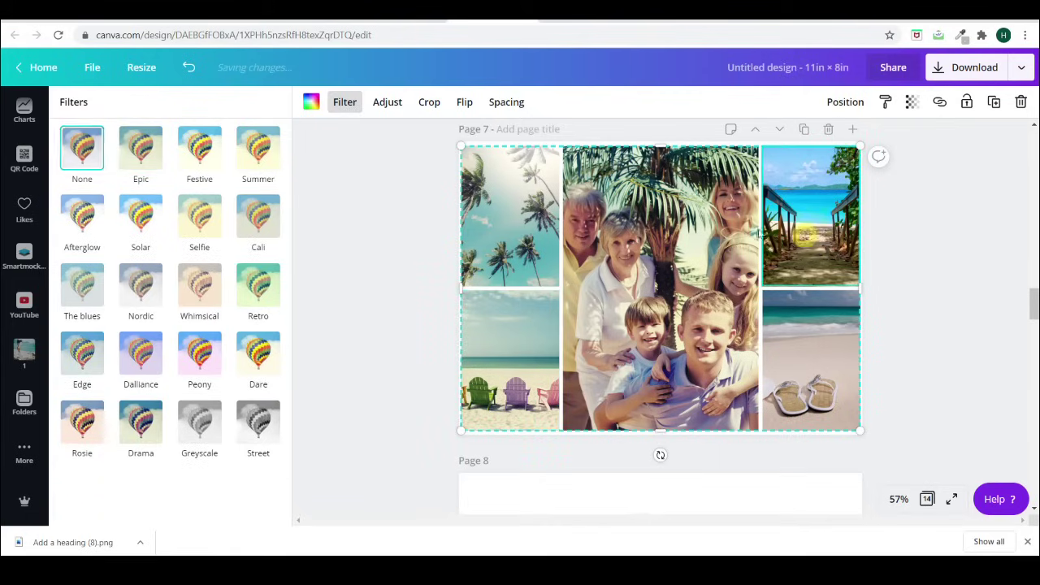
{"action": "left_click", "coordinate": [159, 159]}
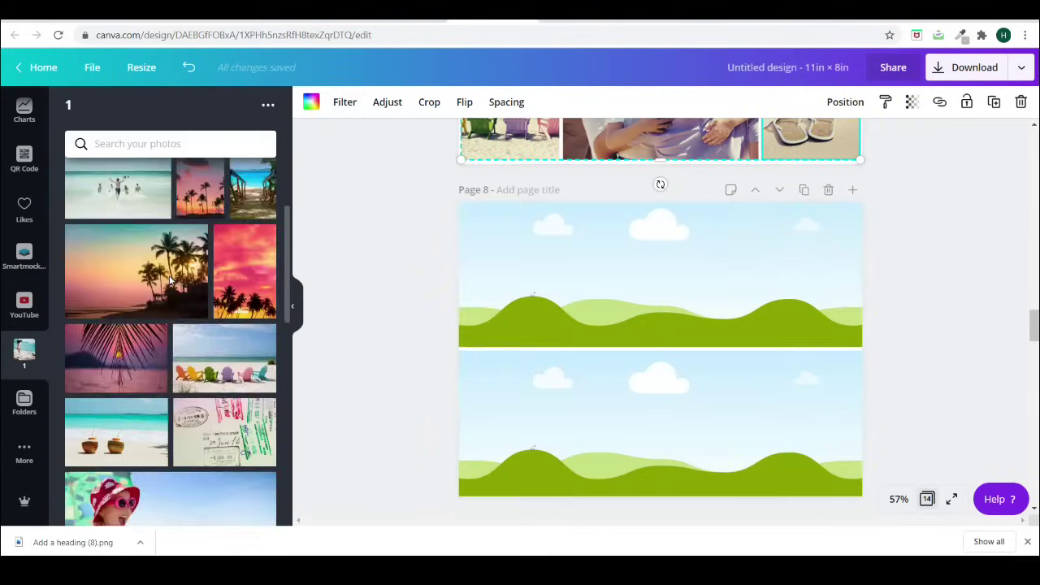
Step: Drag an item from the uploaded photos folder onto the canvas
{"action": "left_click", "coordinate": [104, 274]}
{"action": "scroll", "coordinate": [180, 417], "scroll_direction": "down", "scroll_amount": 5}
{"action": "left_click_drag", "start_coordinate": [180, 417], "coordinate": [342, 399]}
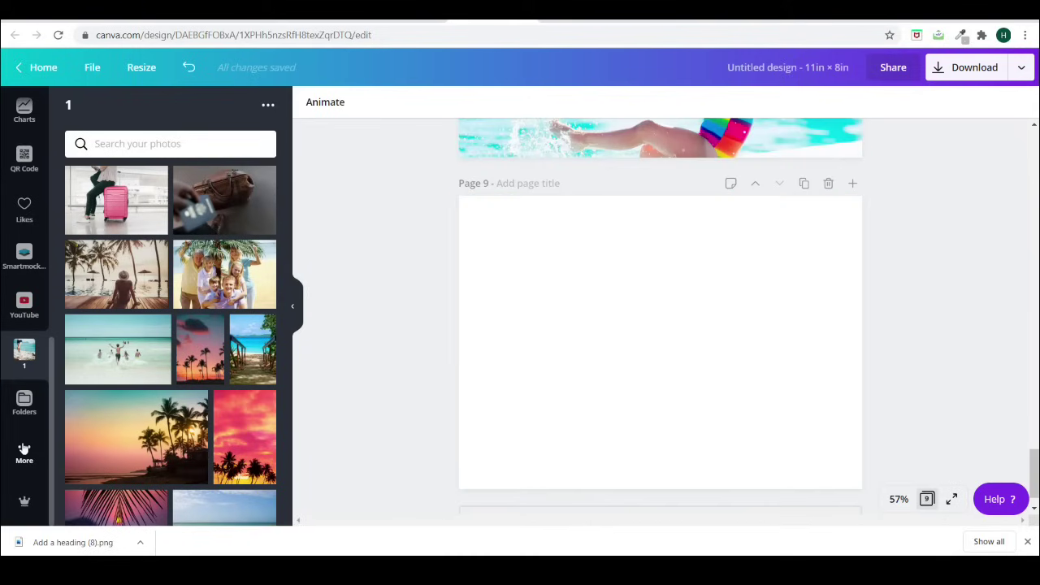
Step: Add the yellow van sticker from Likes to page 9, shrink it and centre it horizontally
{"action": "left_click", "coordinate": [24, 208]}
{"action": "scroll", "coordinate": [112, 252], "scroll_direction": "down", "scroll_amount": 5}
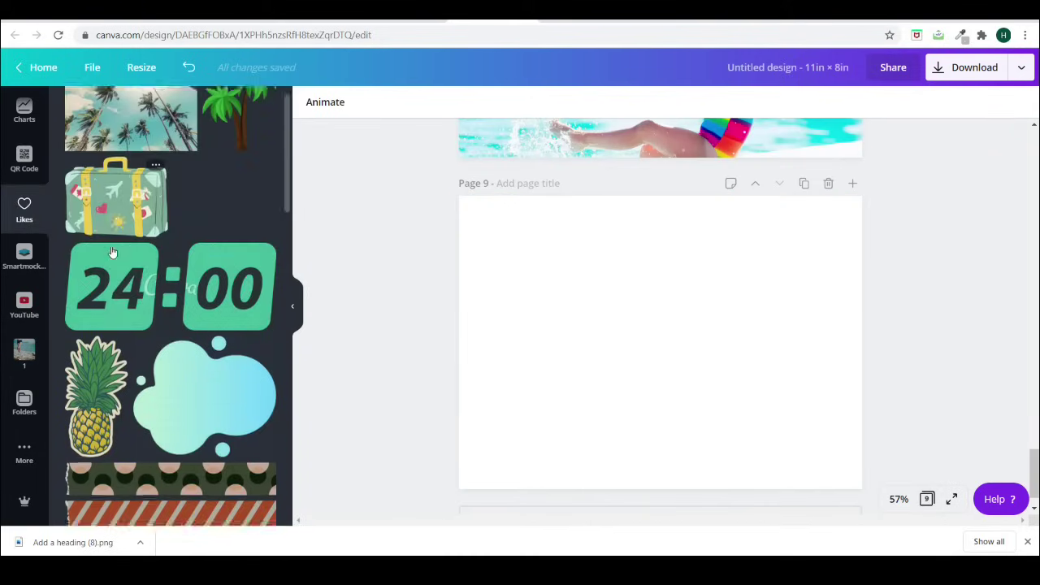
{"action": "scroll", "coordinate": [112, 252], "scroll_direction": "down", "scroll_amount": 10}
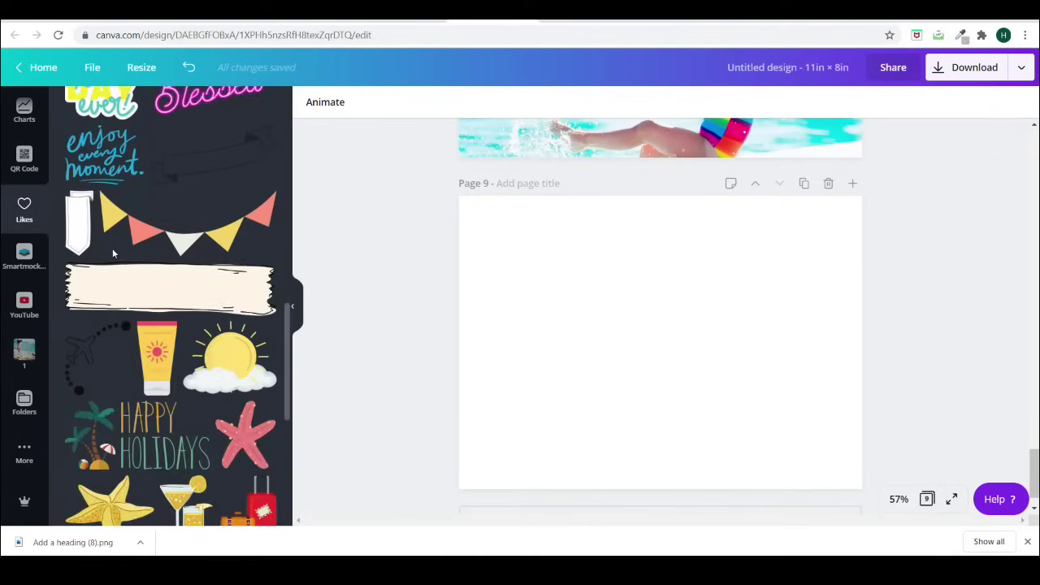
{"action": "scroll", "coordinate": [113, 252], "scroll_direction": "down", "scroll_amount": 5}
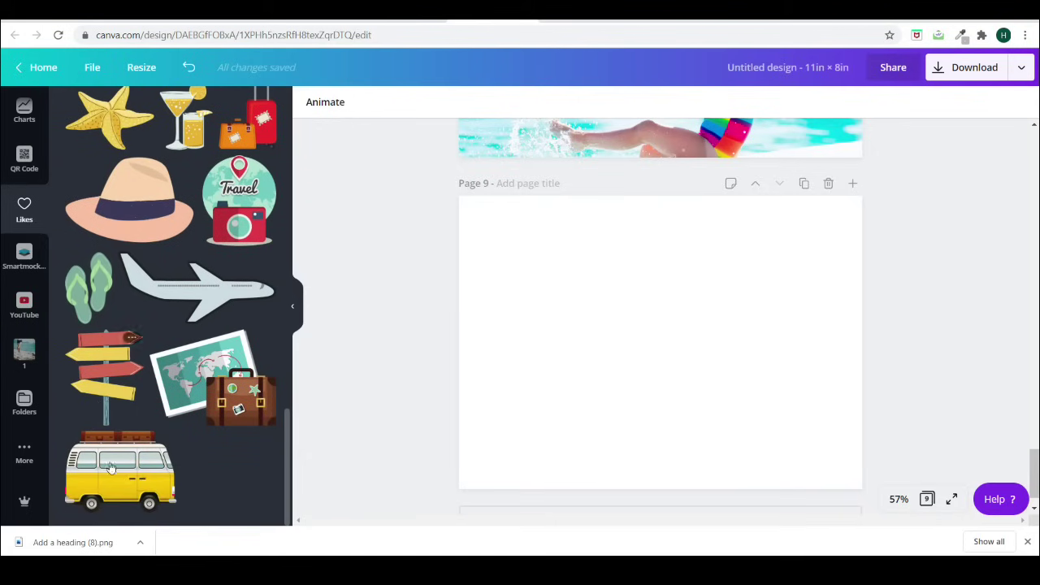
{"action": "left_click", "coordinate": [111, 467]}
{"action": "left_click_drag", "start_coordinate": [631, 353], "coordinate": [644, 338]}
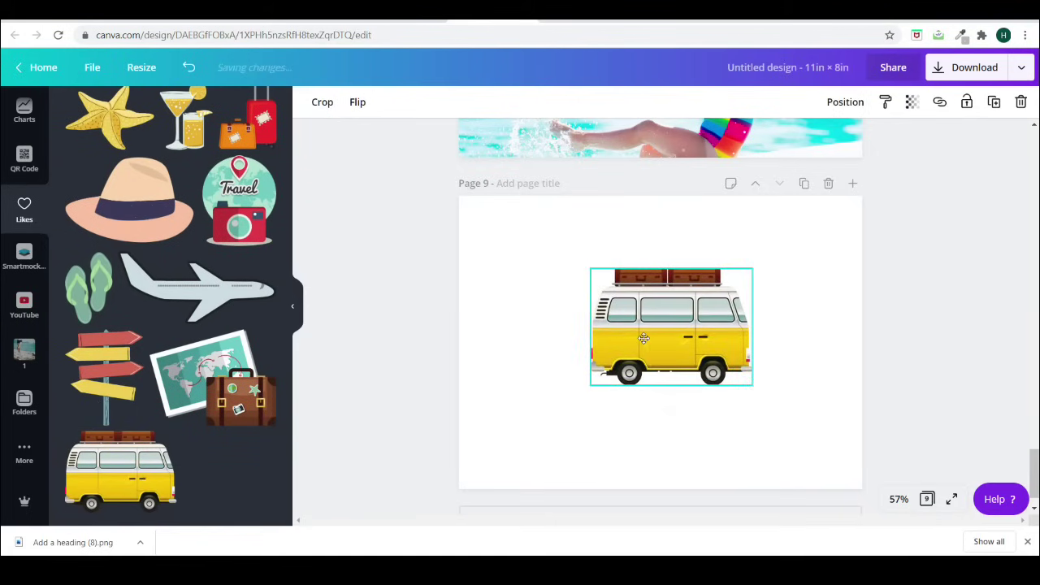
{"action": "left_click_drag", "start_coordinate": [609, 379], "coordinate": [629, 356]}
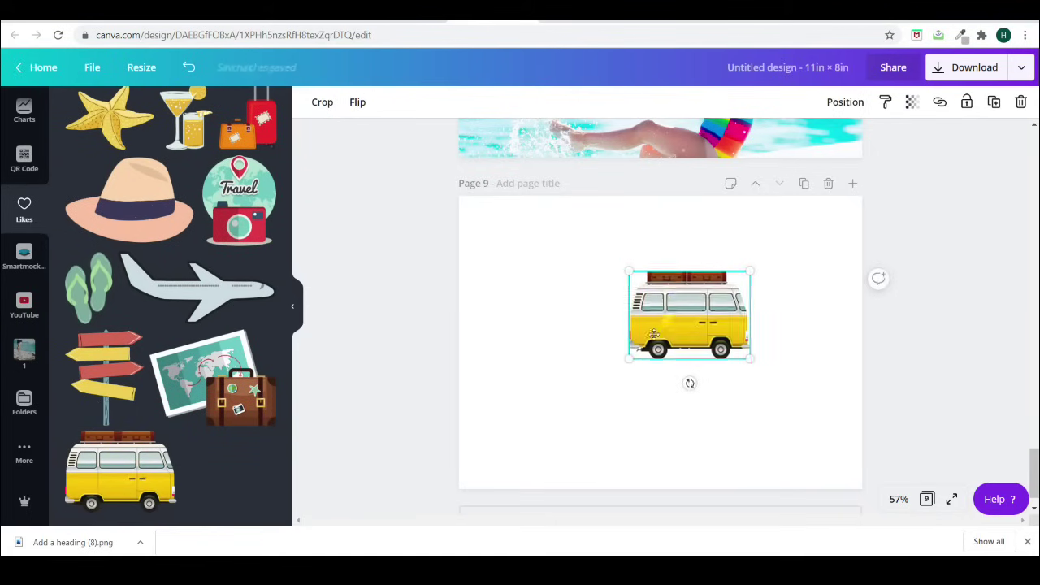
{"action": "left_click_drag", "start_coordinate": [664, 320], "coordinate": [643, 344]}
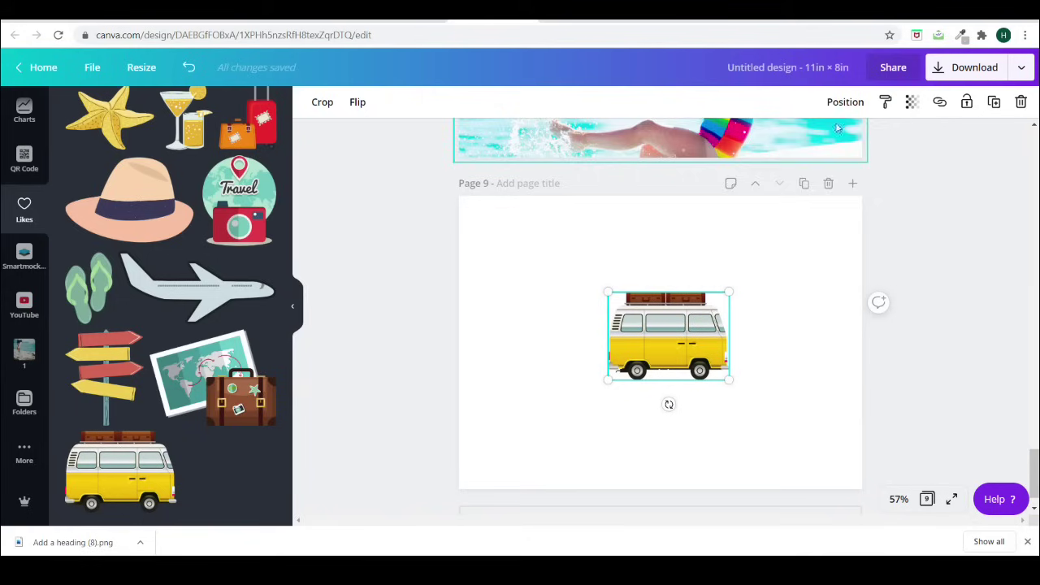
{"action": "left_click", "coordinate": [844, 101]}
{"action": "left_click", "coordinate": [802, 227]}
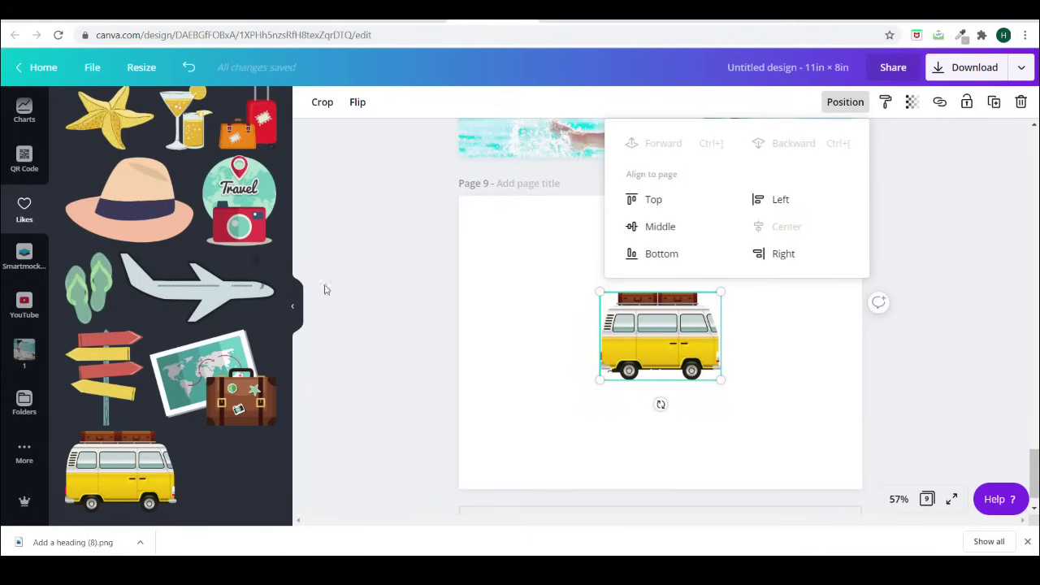
Step: Add the map-and-suitcase sticker, shrink it onto the van's roof, and group both stickers
{"action": "left_click", "coordinate": [248, 360]}
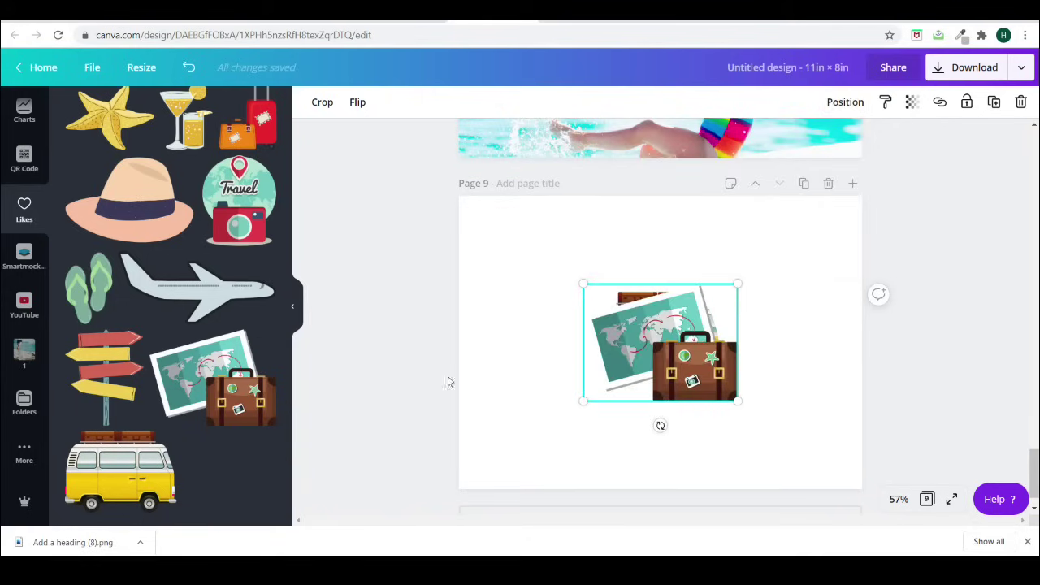
{"action": "left_click_drag", "start_coordinate": [582, 399], "coordinate": [654, 277]}
{"action": "left_click_drag", "start_coordinate": [891, 215], "coordinate": [555, 392]}
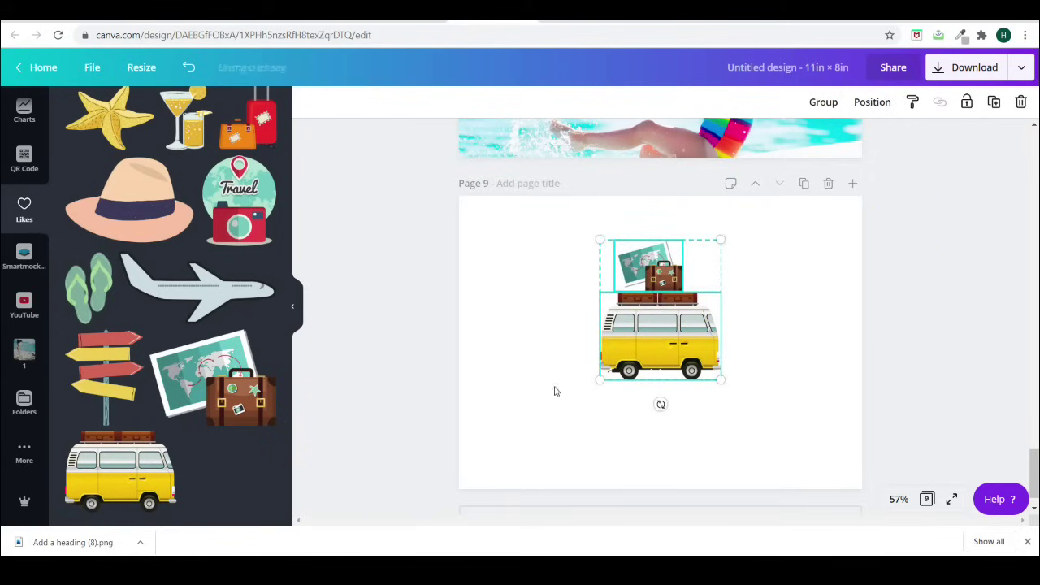
{"action": "left_click", "coordinate": [823, 102]}
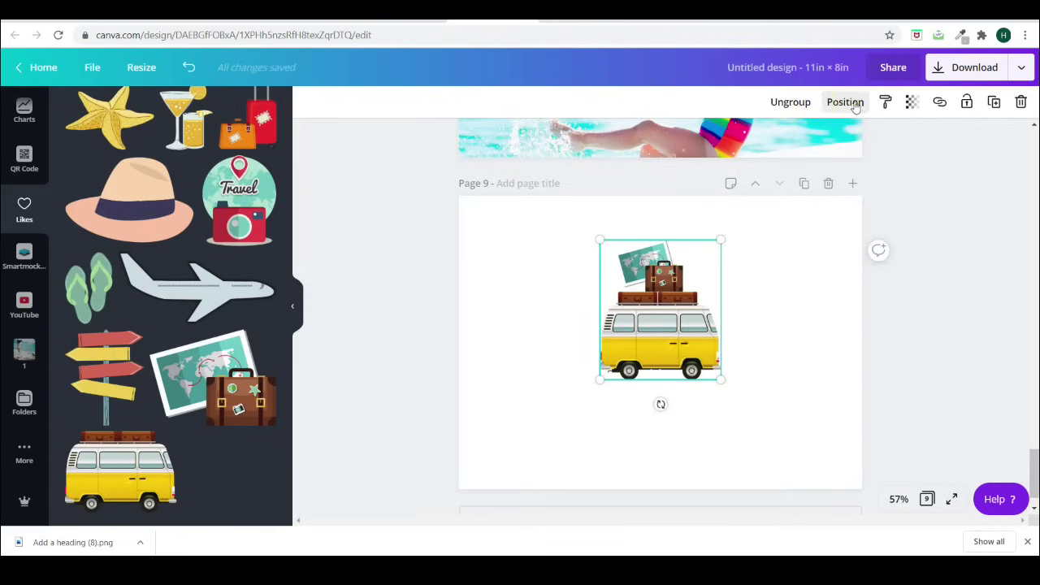
{"action": "left_click", "coordinate": [845, 101]}
{"action": "left_click", "coordinate": [622, 376]}
{"action": "left_click", "coordinate": [605, 372]}
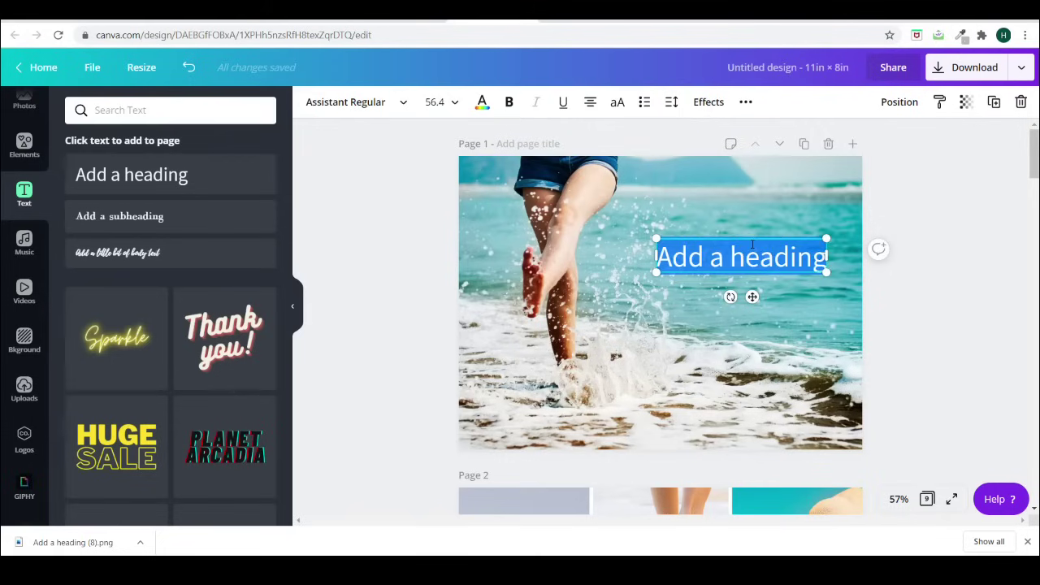
Step: Type the title 'Summer' and 'Vacation' on two lines
{"action": "type", "text": "Summer"}
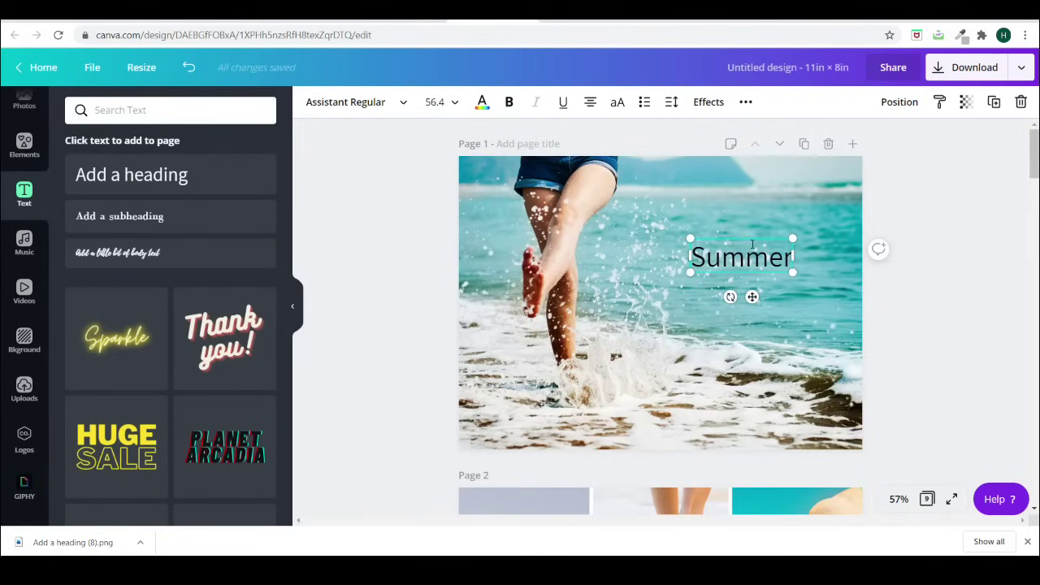
{"action": "key", "text": "Return"}
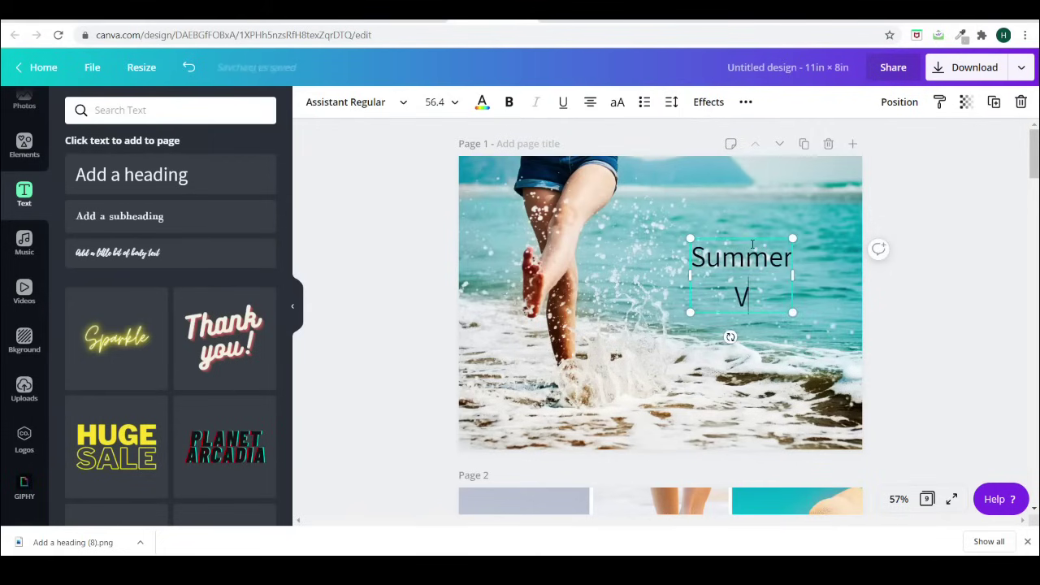
{"action": "type", "text": "Vacation"}
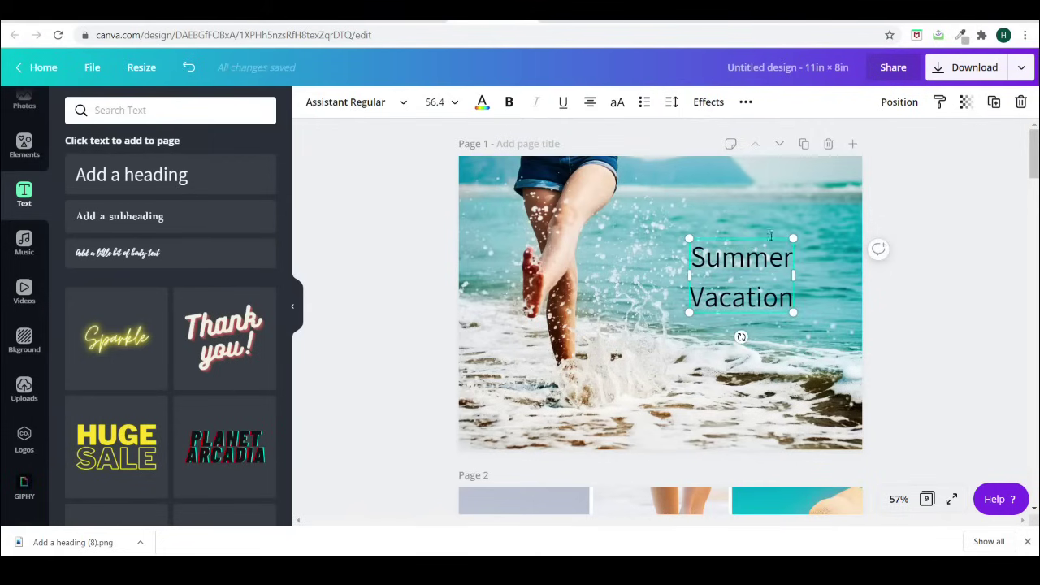
{"action": "left_click", "coordinate": [885, 216]}
{"action": "left_click", "coordinate": [780, 258]}
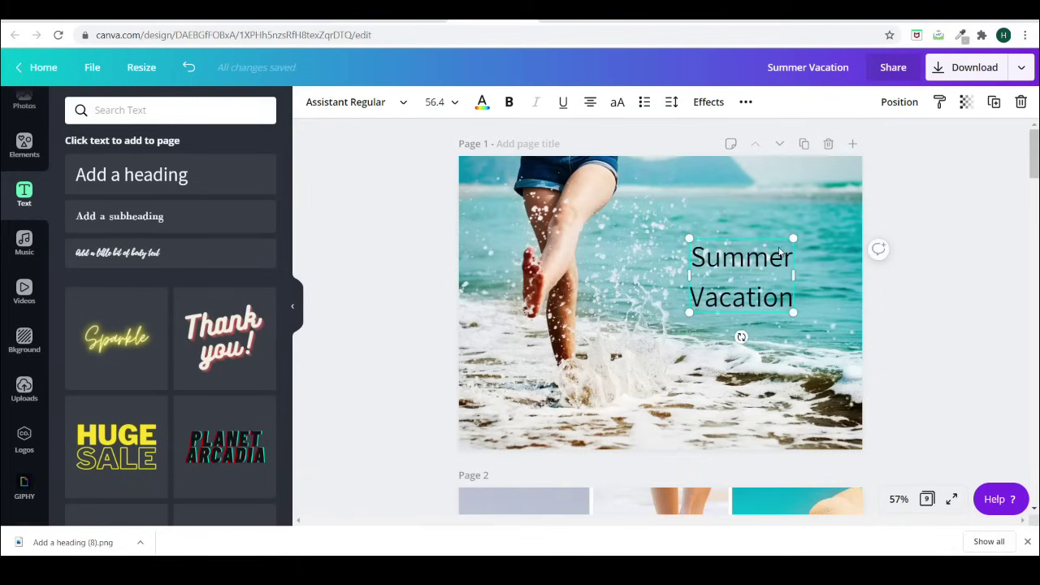
Step: Set the title font to Bernier Shade with line height 0.92
{"action": "left_click", "coordinate": [345, 102]}
{"action": "type", "text": "berr"}
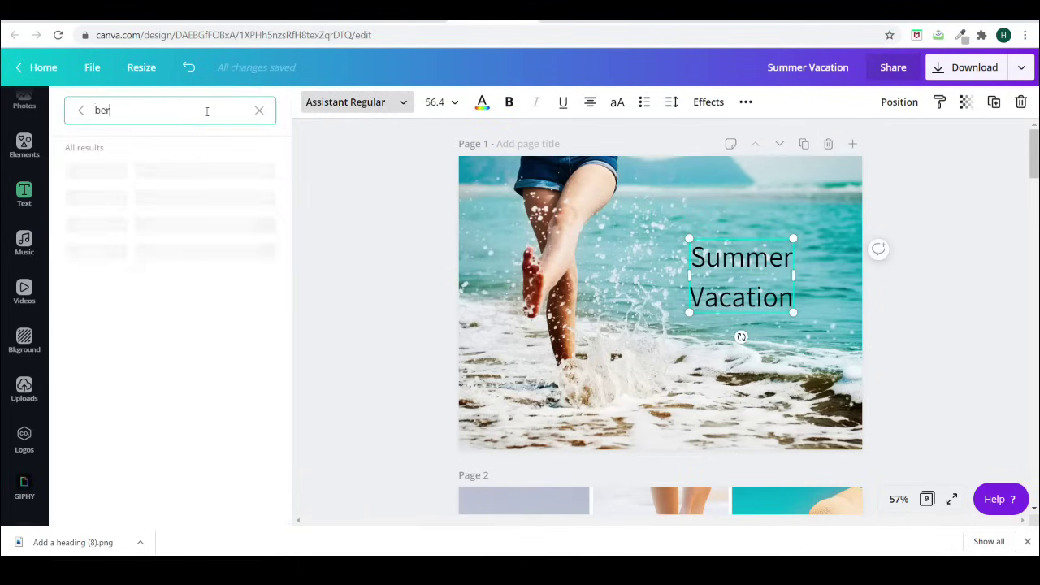
{"action": "key", "text": "BackSpace"}
{"action": "type", "text": "n"}
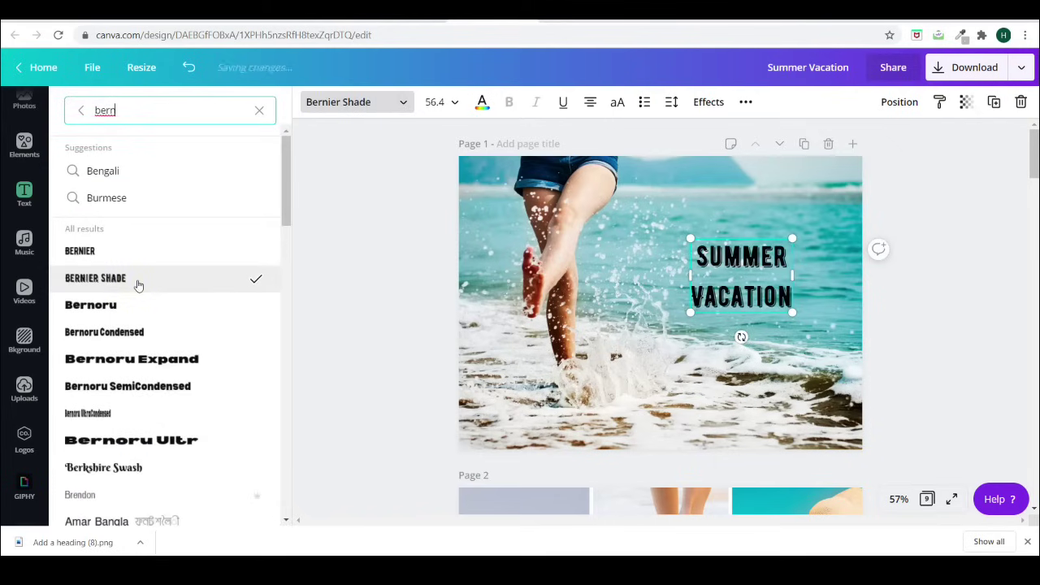
{"action": "left_click", "coordinate": [669, 104]}
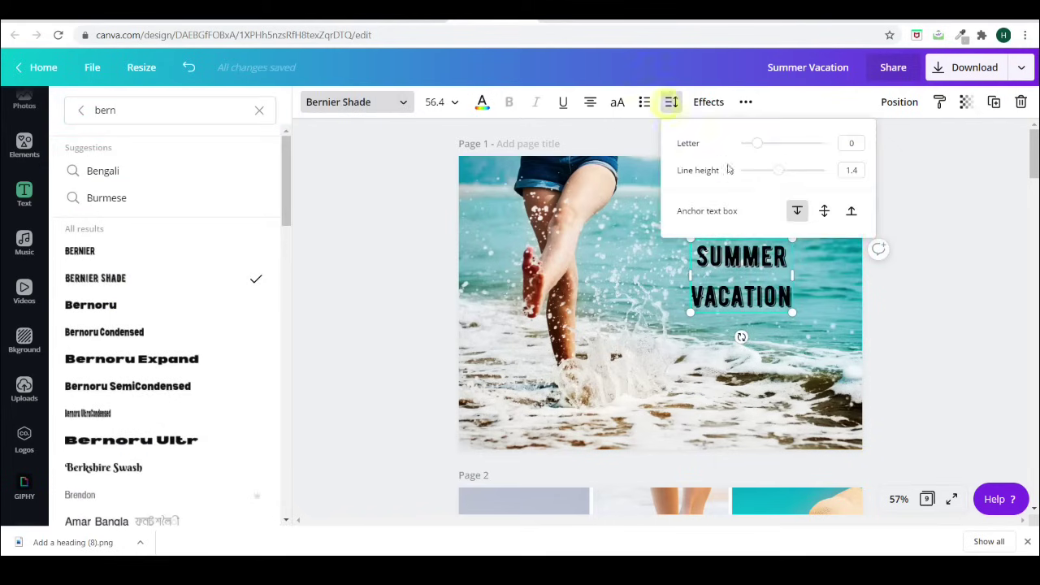
{"action": "left_click_drag", "start_coordinate": [780, 174], "coordinate": [759, 176]}
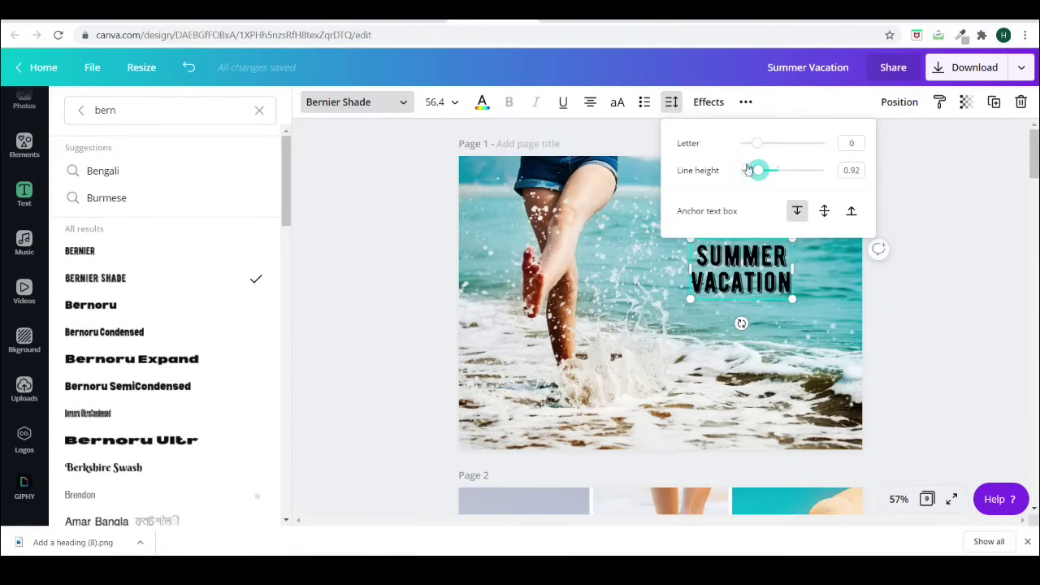
Step: Enlarge the title, move it higher, and make it white with a drop shadow
{"action": "left_click_drag", "start_coordinate": [792, 299], "coordinate": [837, 357]}
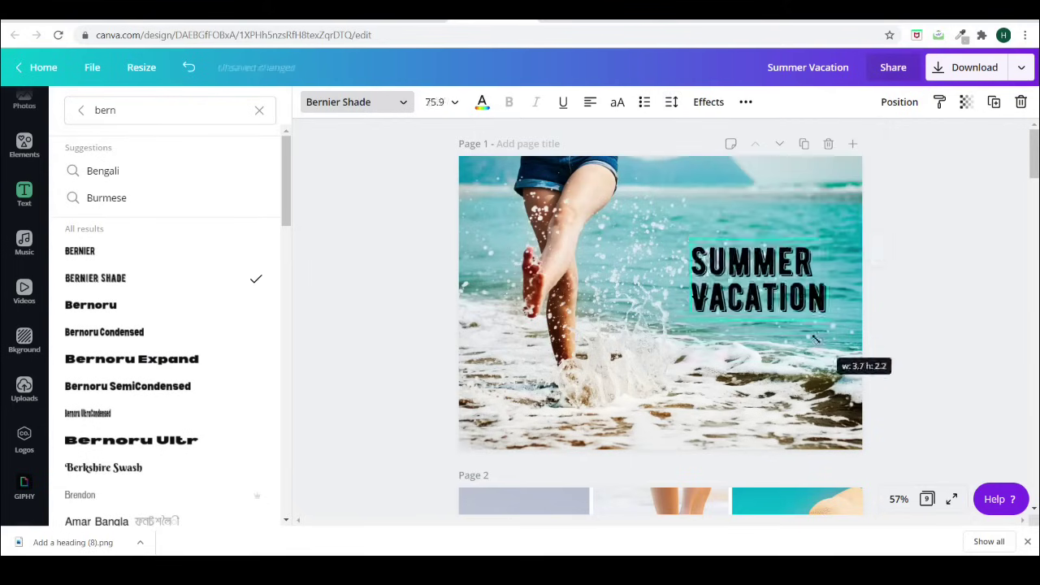
{"action": "left_click_drag", "start_coordinate": [760, 259], "coordinate": [750, 243]}
{"action": "left_click", "coordinate": [482, 101]}
{"action": "left_click", "coordinate": [188, 237]}
{"action": "left_click", "coordinate": [708, 102]}
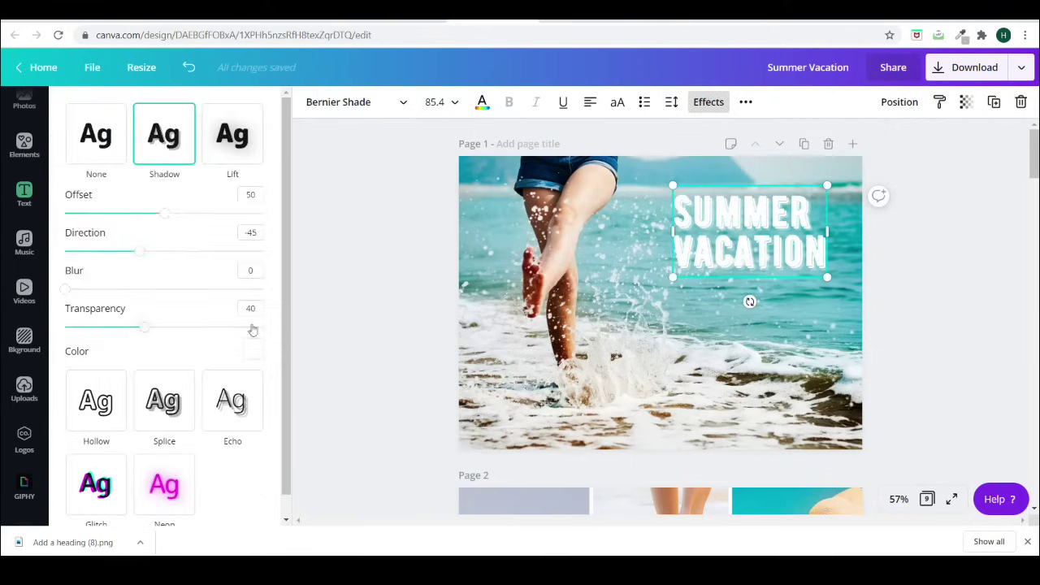
{"action": "left_click", "coordinate": [251, 348]}
{"action": "left_click", "coordinate": [332, 190]}
Step: Add a 2019 heading below the title, enlarge it, set it in the Buffalo handwriting font, and narrow its box
{"action": "left_click", "coordinate": [189, 176]}
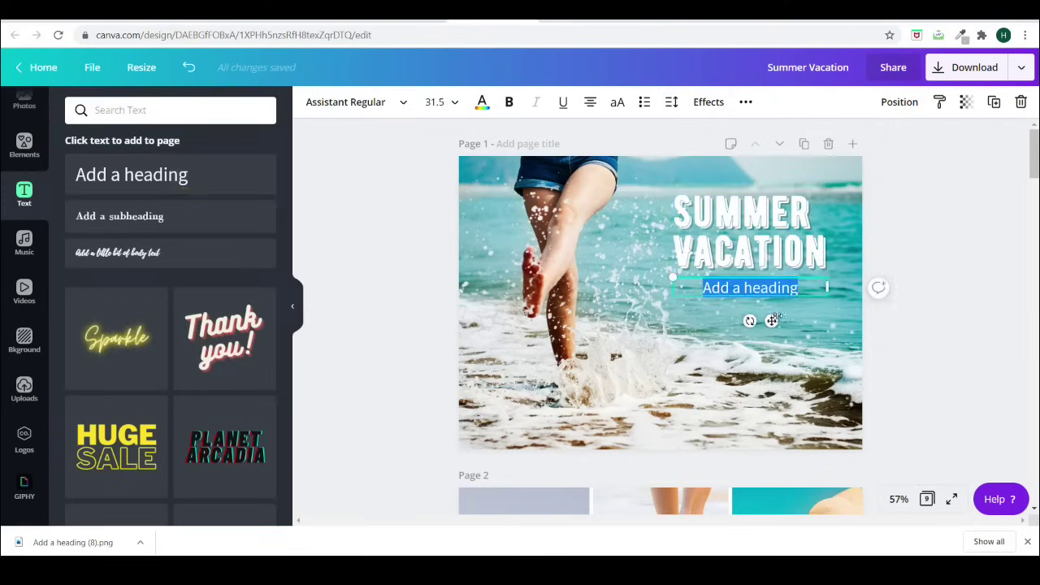
{"action": "type", "text": "2019"}
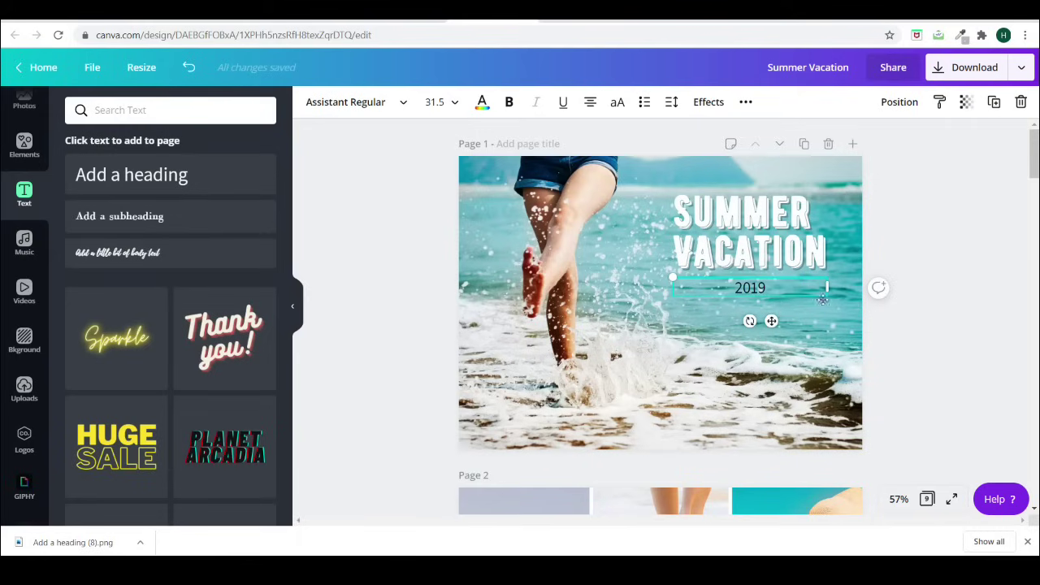
{"action": "left_click_drag", "start_coordinate": [825, 288], "coordinate": [772, 316]}
{"action": "left_click", "coordinate": [345, 102]}
{"action": "left_click", "coordinate": [102, 145]}
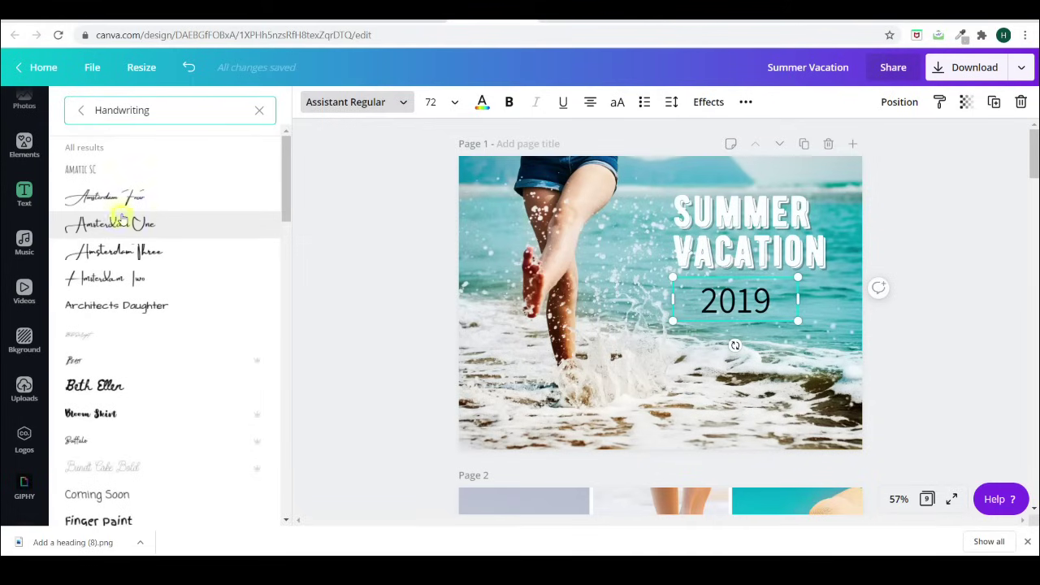
{"action": "left_click", "coordinate": [121, 218]}
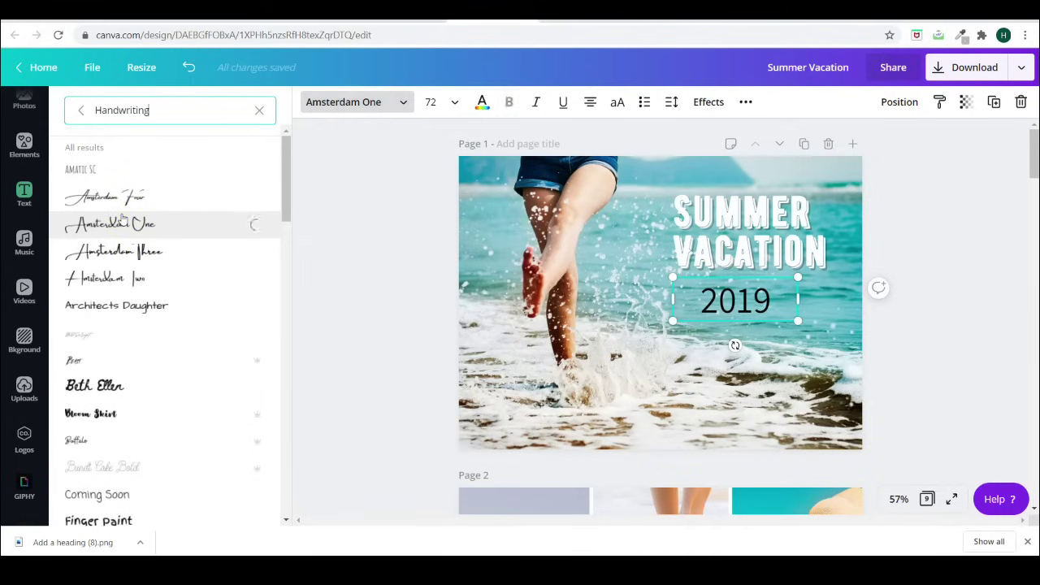
{"action": "left_click", "coordinate": [106, 413]}
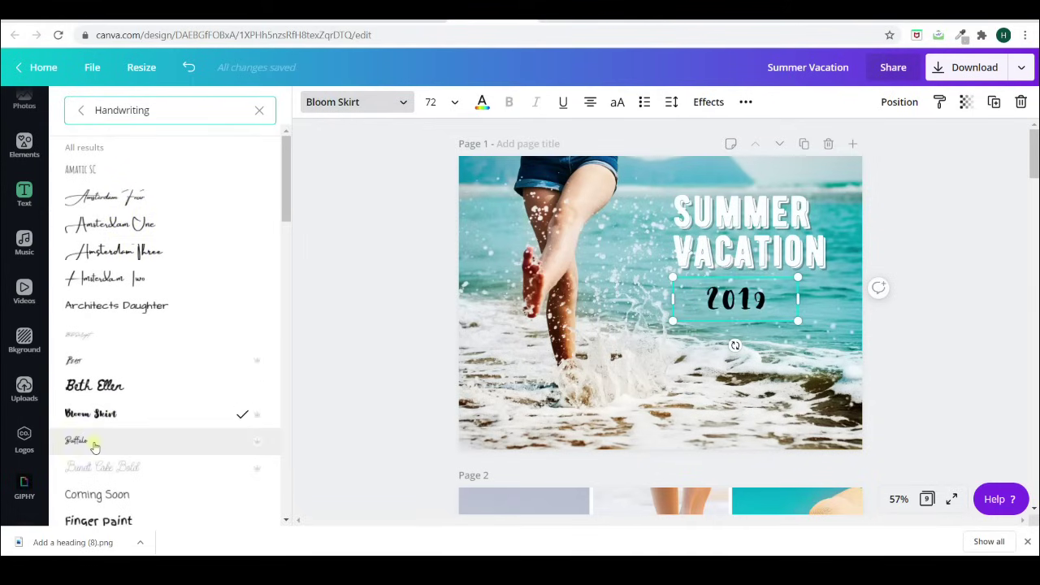
{"action": "scroll", "coordinate": [95, 443], "scroll_direction": "down", "scroll_amount": 3}
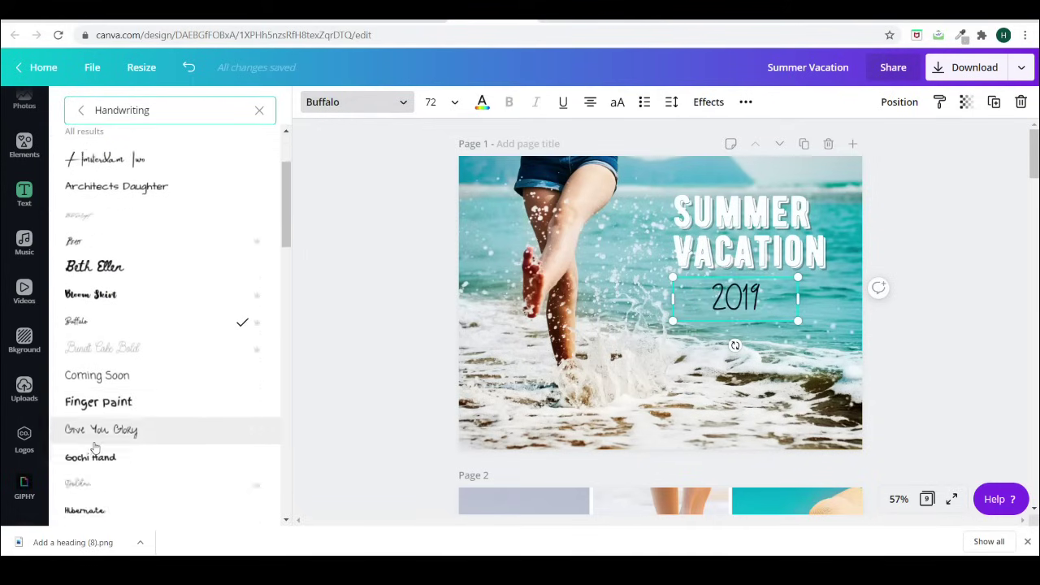
{"action": "left_click_drag", "start_coordinate": [668, 298], "coordinate": [785, 292]}
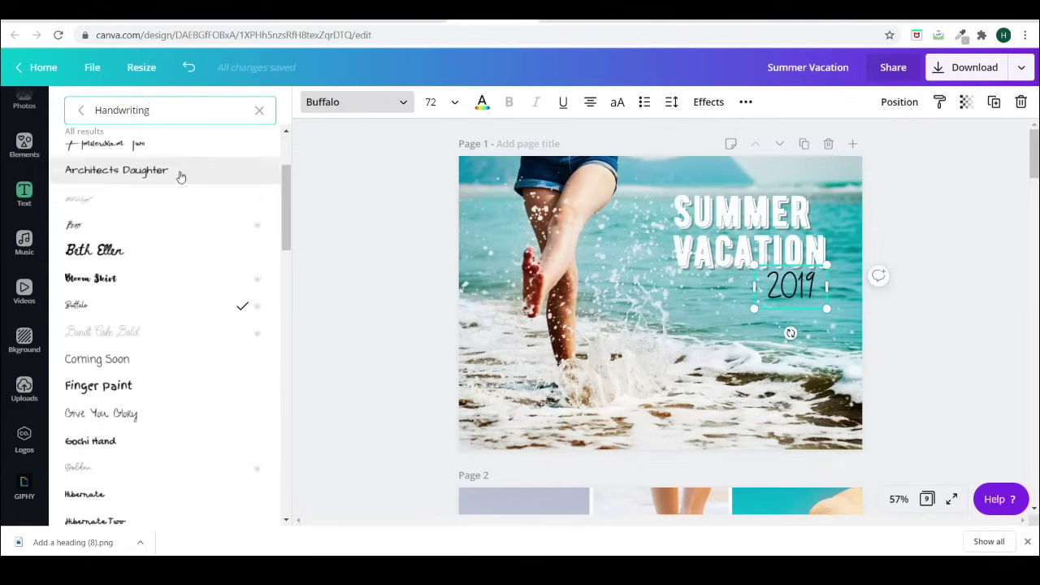
Step: Add a brush stroke element, recolour it yellow, shrink it, and place it behind 2019
{"action": "left_click", "coordinate": [25, 144]}
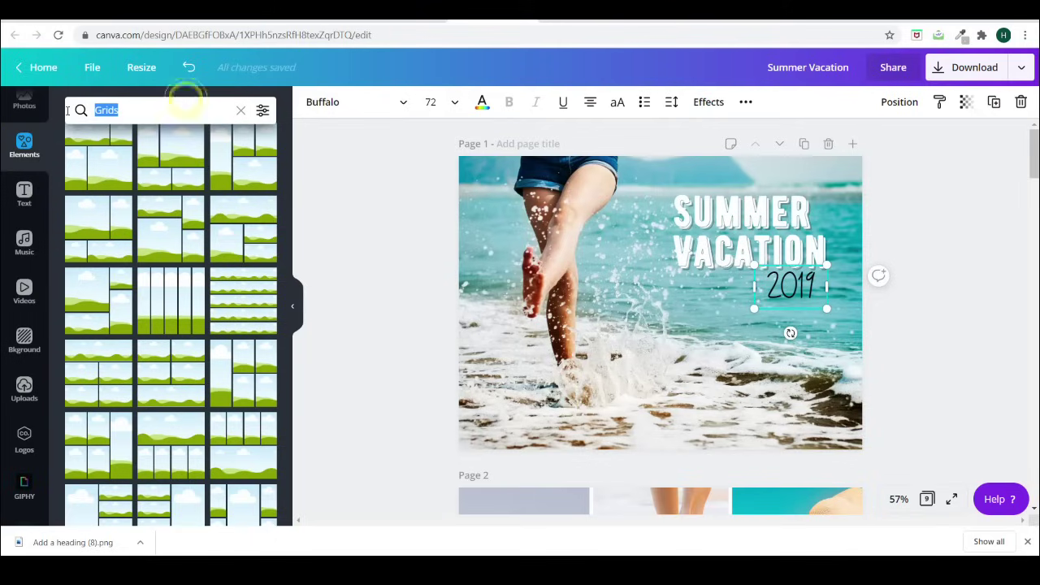
{"action": "type", "text": "brush"}
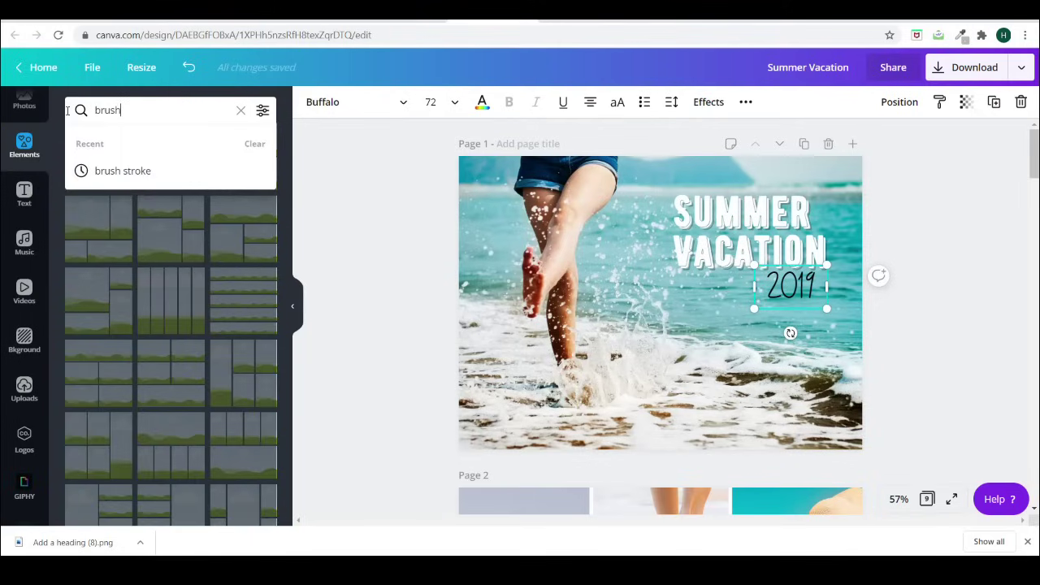
{"action": "type", "text": " stroke"}
{"action": "key", "text": "Return"}
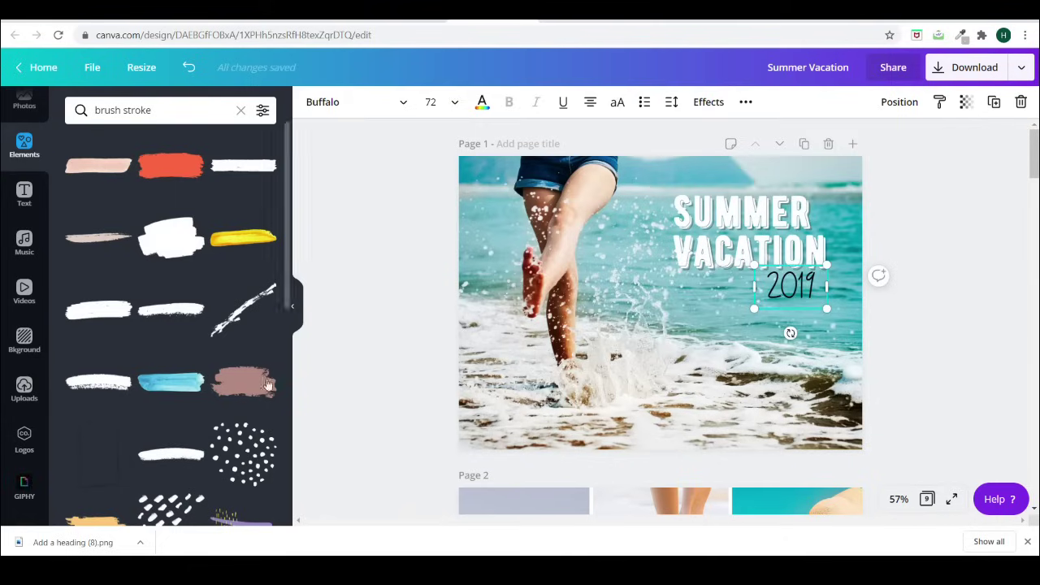
{"action": "left_click", "coordinate": [244, 382]}
{"action": "left_click", "coordinate": [310, 101]}
{"action": "left_click", "coordinate": [78, 309]}
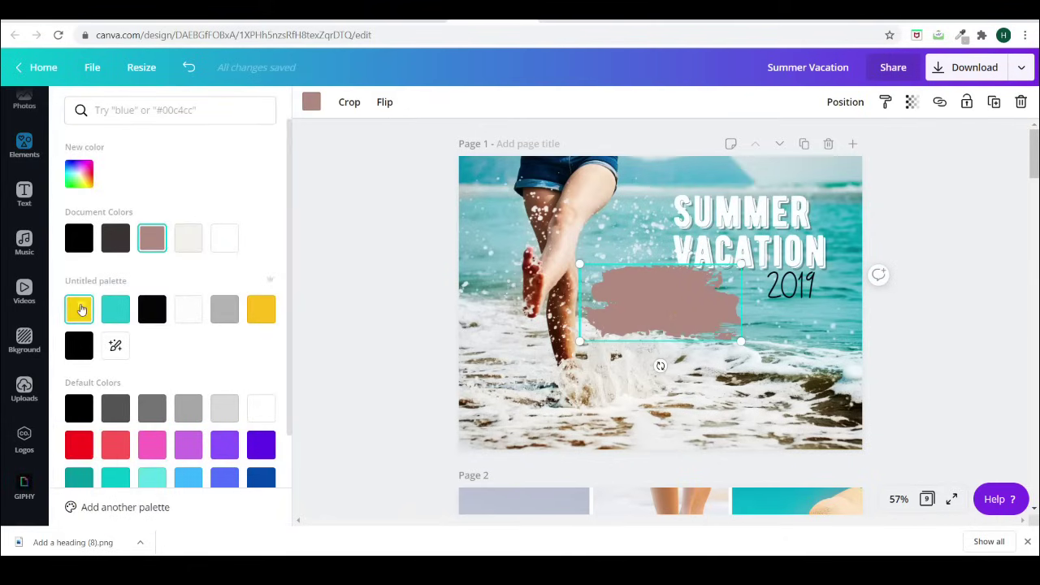
{"action": "left_click_drag", "start_coordinate": [642, 329], "coordinate": [696, 325]}
{"action": "left_click_drag", "start_coordinate": [690, 284], "coordinate": [800, 286]}
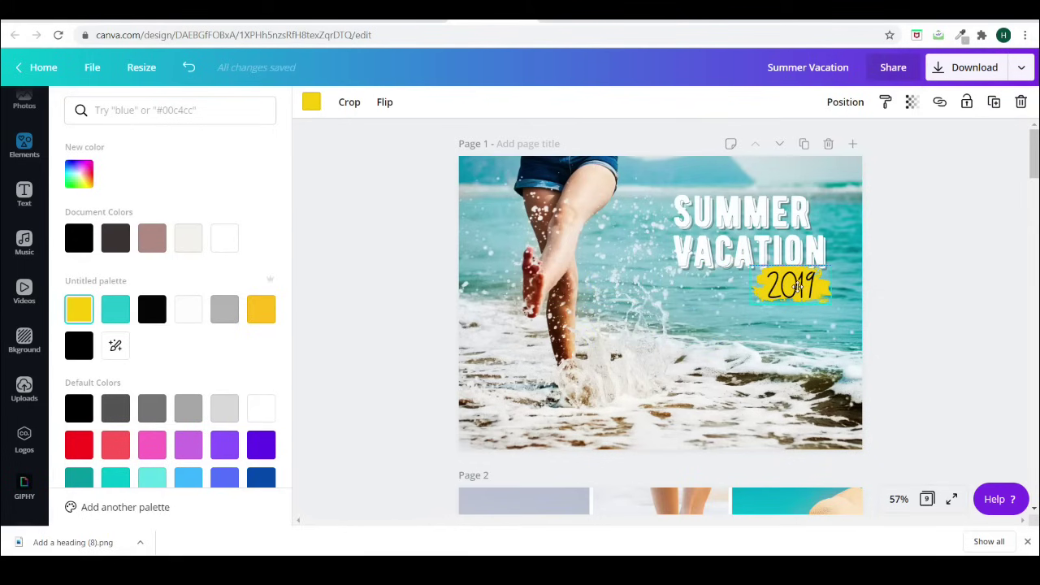
{"action": "left_click", "coordinate": [365, 313]}
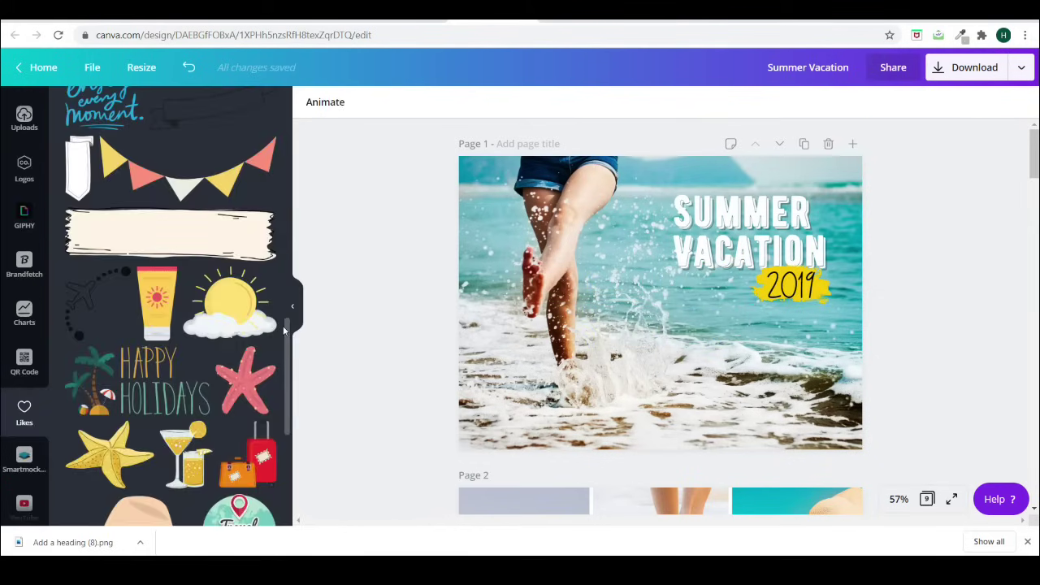
Step: Add the cream brush-stroke sticker from Likes and fit it over page 3's palm photo
{"action": "scroll", "coordinate": [562, 305], "scroll_direction": "down", "scroll_amount": 5}
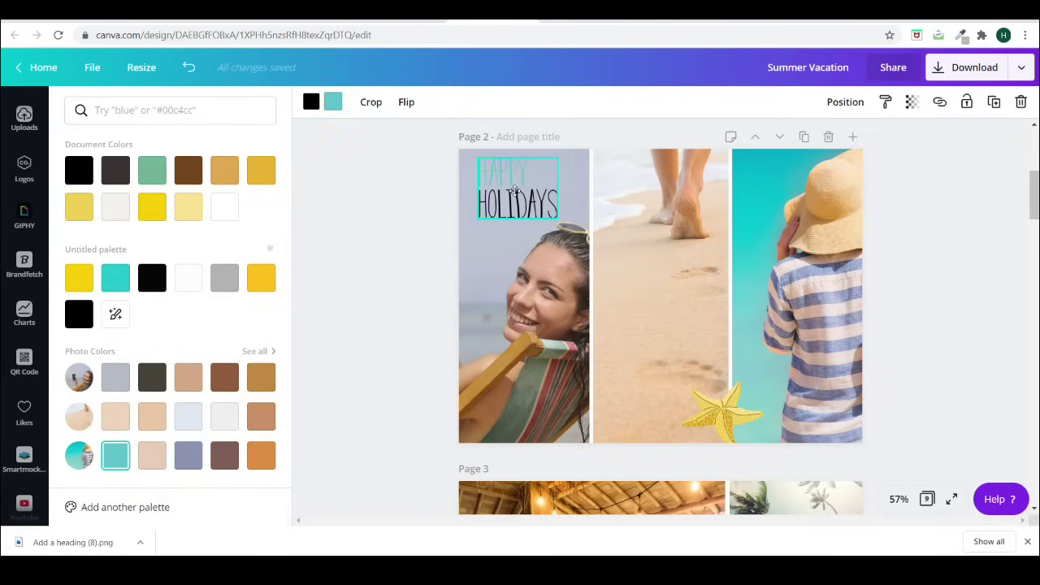
{"action": "left_click", "coordinate": [225, 206]}
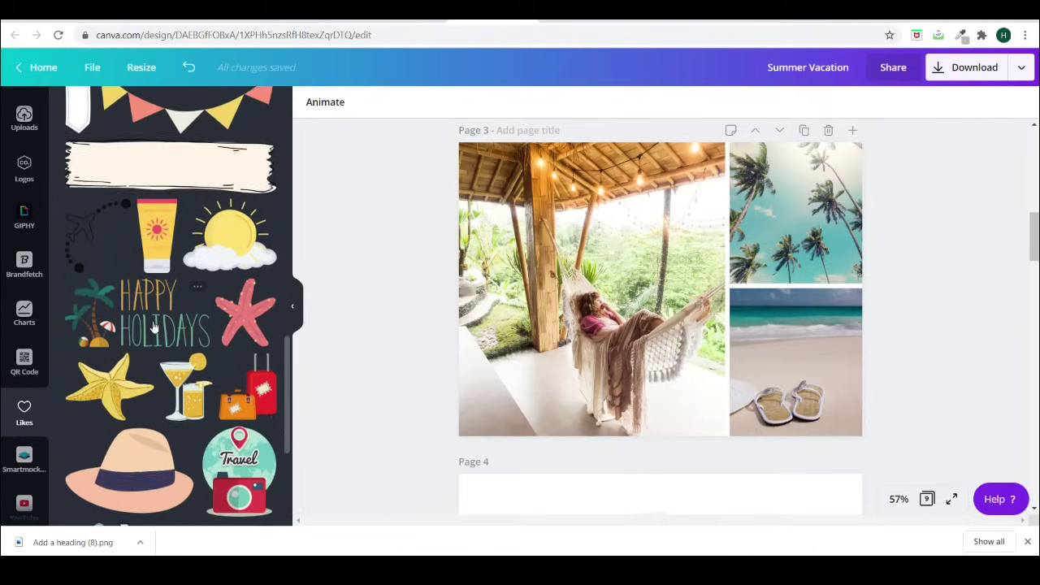
{"action": "scroll", "coordinate": [154, 325], "scroll_direction": "up", "scroll_amount": 3}
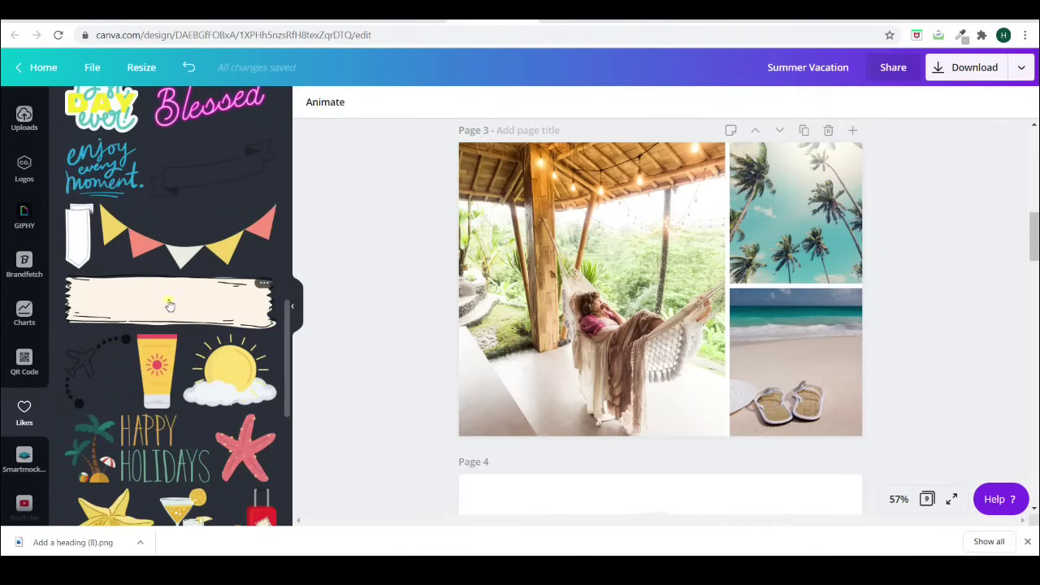
{"action": "left_click", "coordinate": [169, 304]}
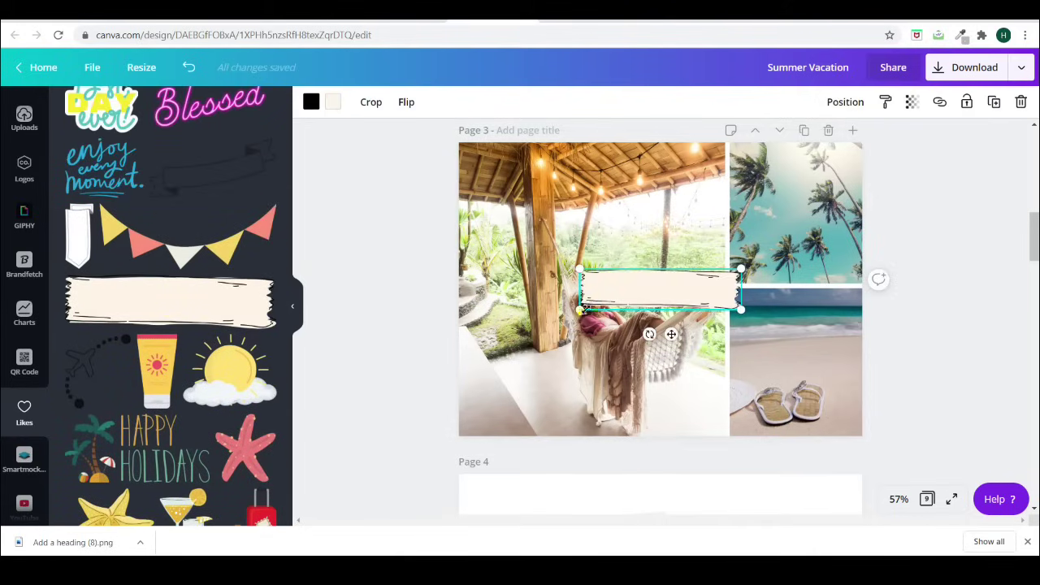
{"action": "mouse_move", "coordinate": [579, 309]}
{"action": "left_mouse_down"}
{"action": "mouse_move", "coordinate": [626, 290]}
{"action": "mouse_move", "coordinate": [754, 302]}
{"action": "mouse_move", "coordinate": [741, 301]}
{"action": "left_mouse_up"}
Step: Add 'dreaming' text in Amsterdam One and move it onto the cream banner
{"action": "type", "text": "t"}
{"action": "type", "text": "dr"}
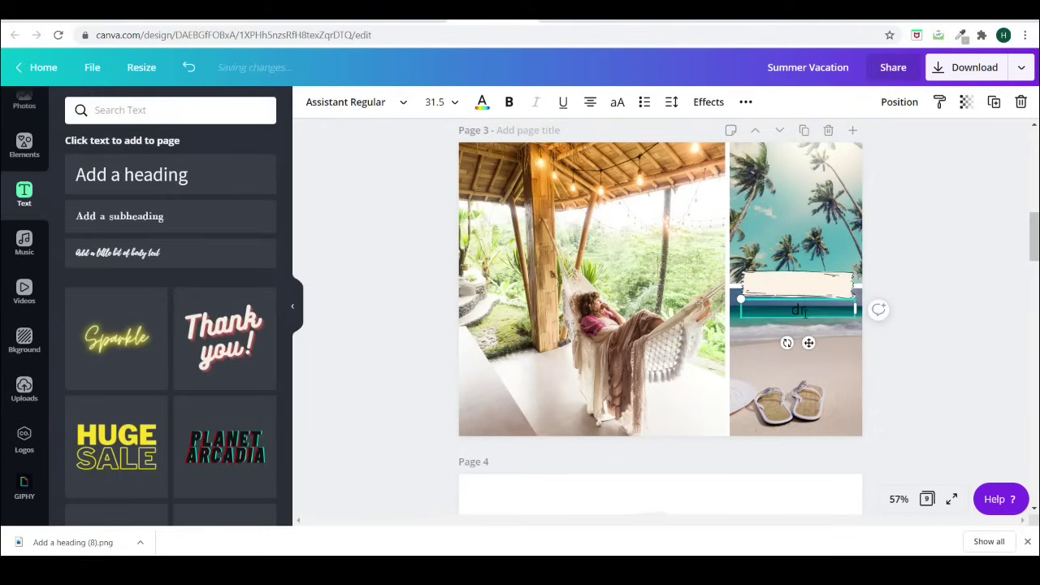
{"action": "type", "text": "eaming"}
{"action": "left_click", "coordinate": [345, 101]}
{"action": "left_click", "coordinate": [202, 132]}
{"action": "scroll", "coordinate": [127, 151], "scroll_direction": "down", "scroll_amount": 2}
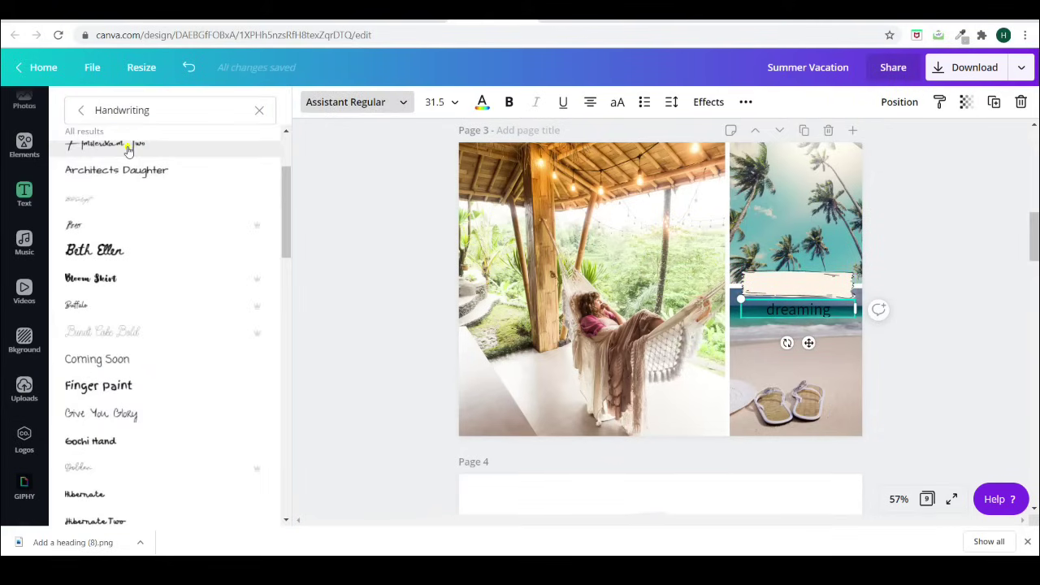
{"action": "scroll", "coordinate": [128, 150], "scroll_direction": "up", "scroll_amount": 2}
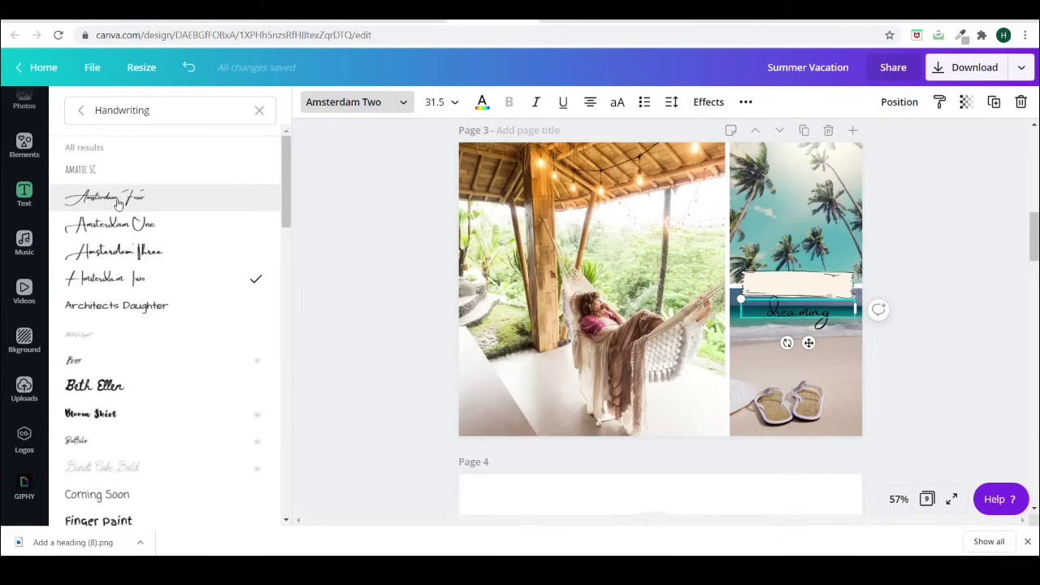
{"action": "left_click", "coordinate": [118, 225]}
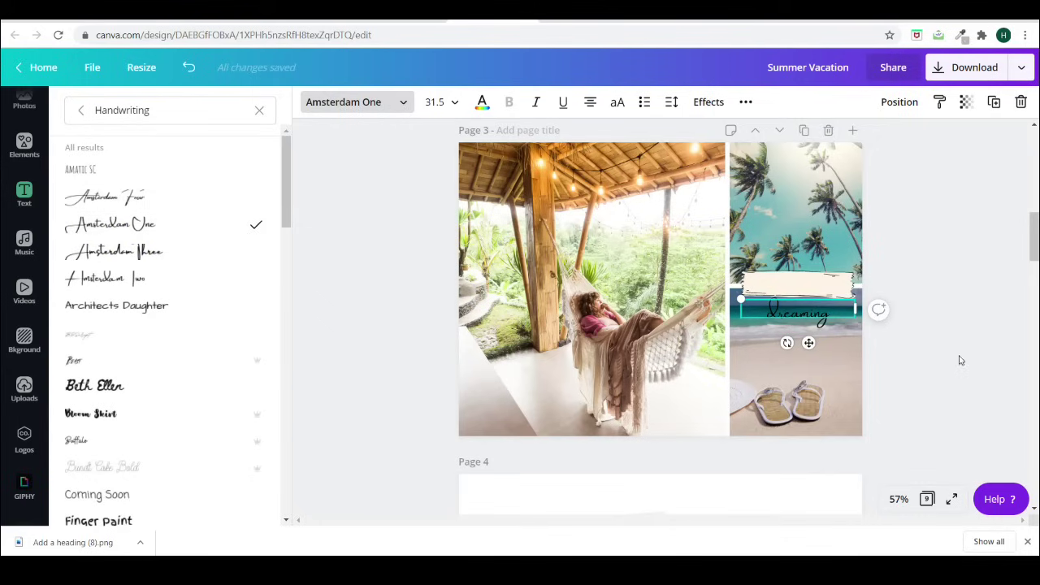
{"action": "left_click_drag", "start_coordinate": [806, 342], "coordinate": [810, 313]}
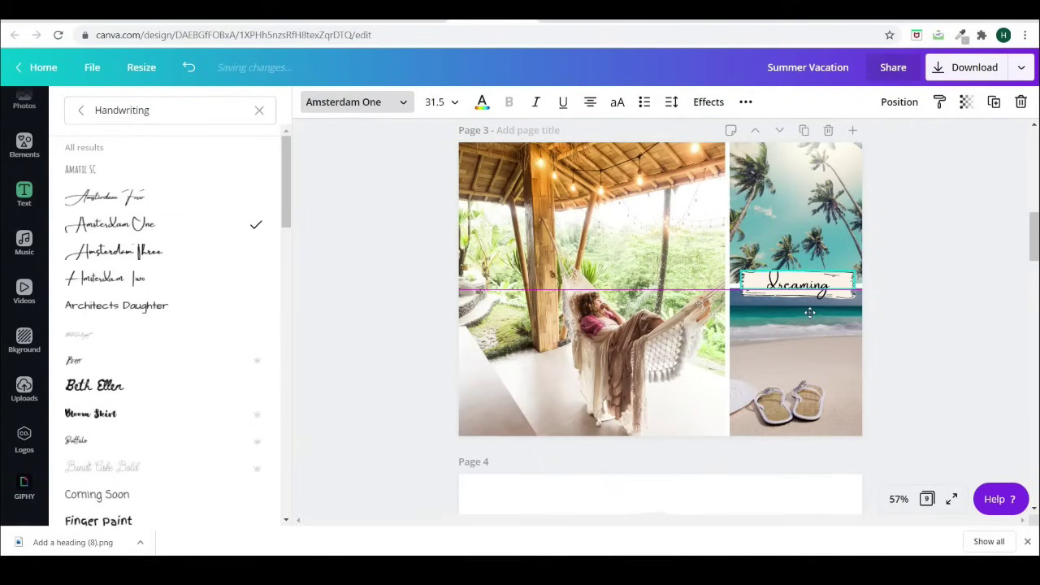
Step: Search Photos for 'sand' and make the sand-and-shells photo page 4's background
{"action": "key", "text": "Escape"}
{"action": "scroll", "coordinate": [638, 348], "scroll_direction": "down", "scroll_amount": 5}
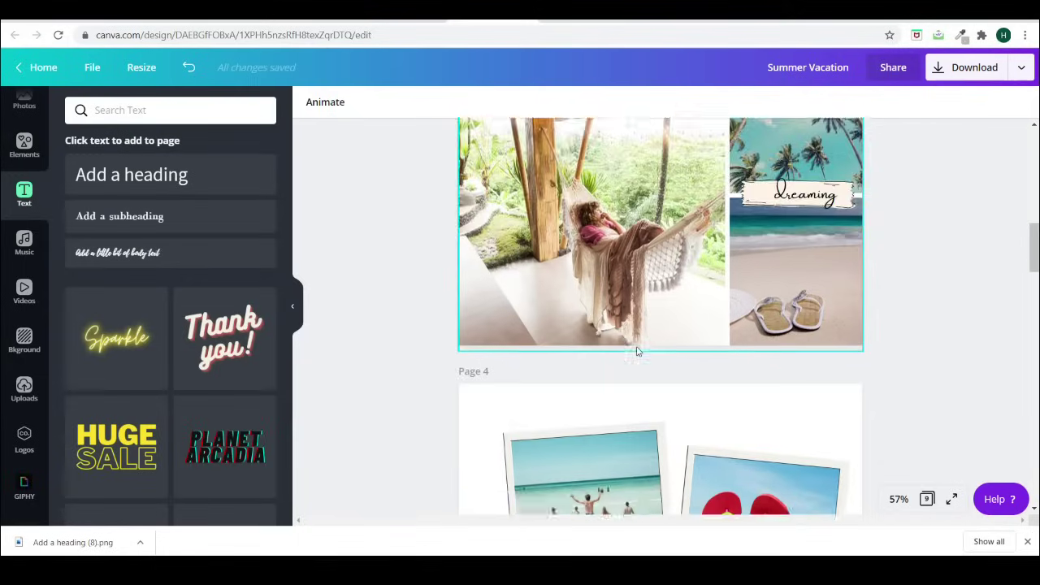
{"action": "left_click", "coordinate": [504, 231]}
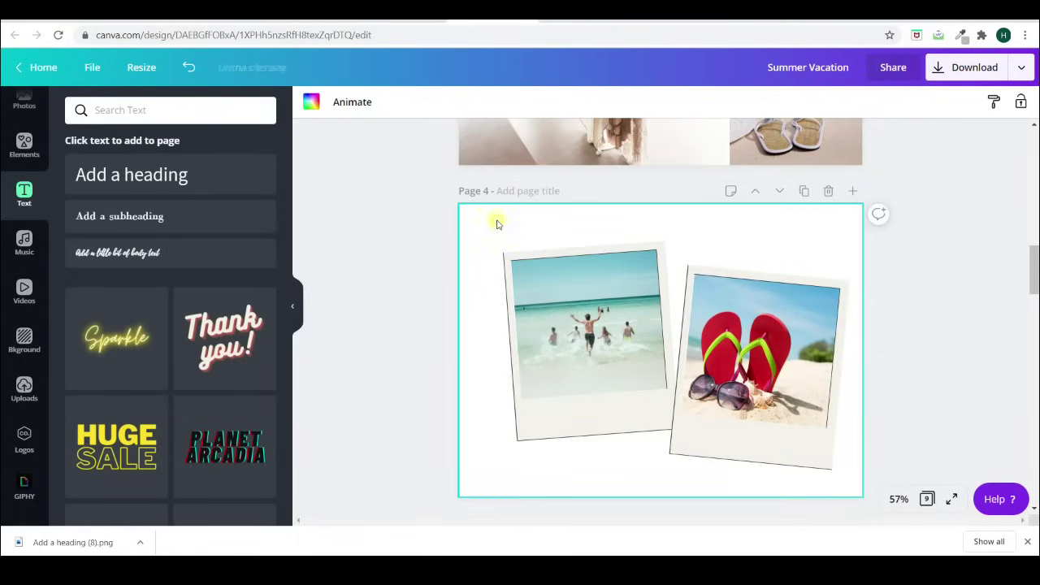
{"action": "scroll", "coordinate": [12, 170], "scroll_direction": "up", "scroll_amount": 2}
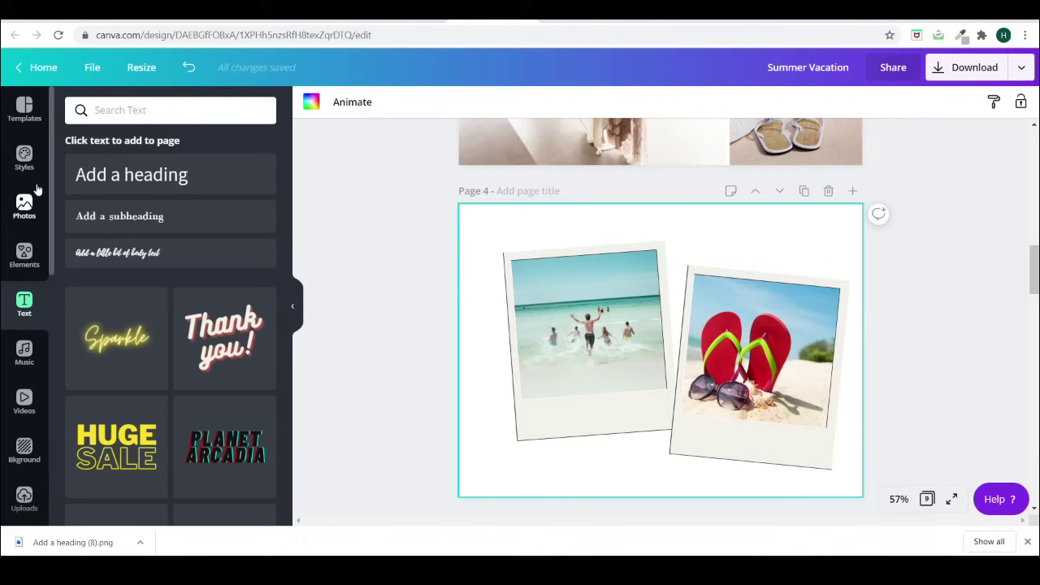
{"action": "left_click", "coordinate": [24, 205]}
{"action": "left_click", "coordinate": [192, 108]}
{"action": "type", "text": "sand"}
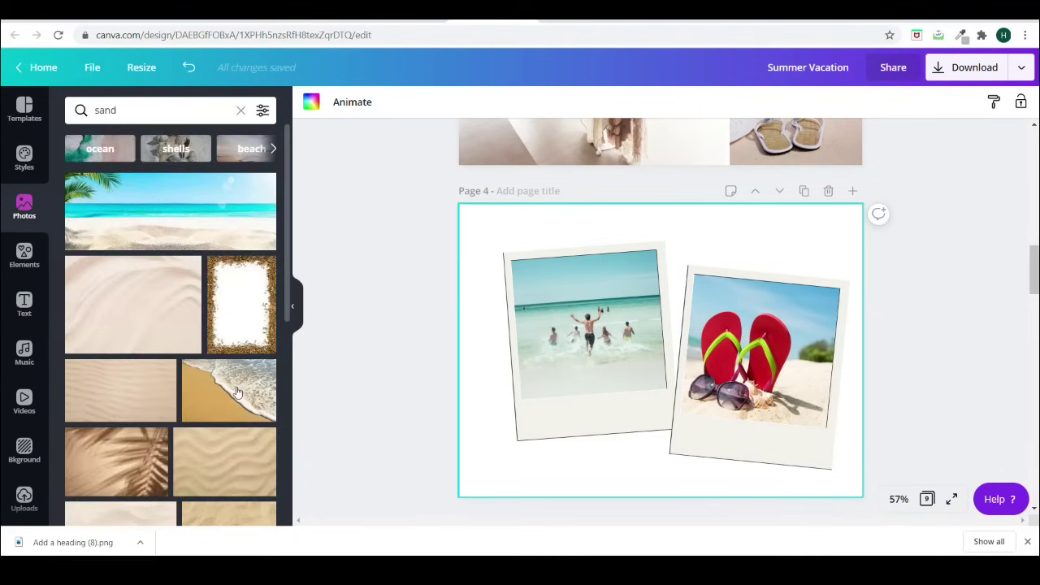
{"action": "left_click_drag", "start_coordinate": [169, 190], "coordinate": [487, 228]}
{"action": "left_click", "coordinate": [402, 102]}
{"action": "left_click", "coordinate": [446, 102]}
{"action": "left_click", "coordinate": [24, 204]}
{"action": "scroll", "coordinate": [171, 325], "scroll_direction": "down", "scroll_amount": 3}
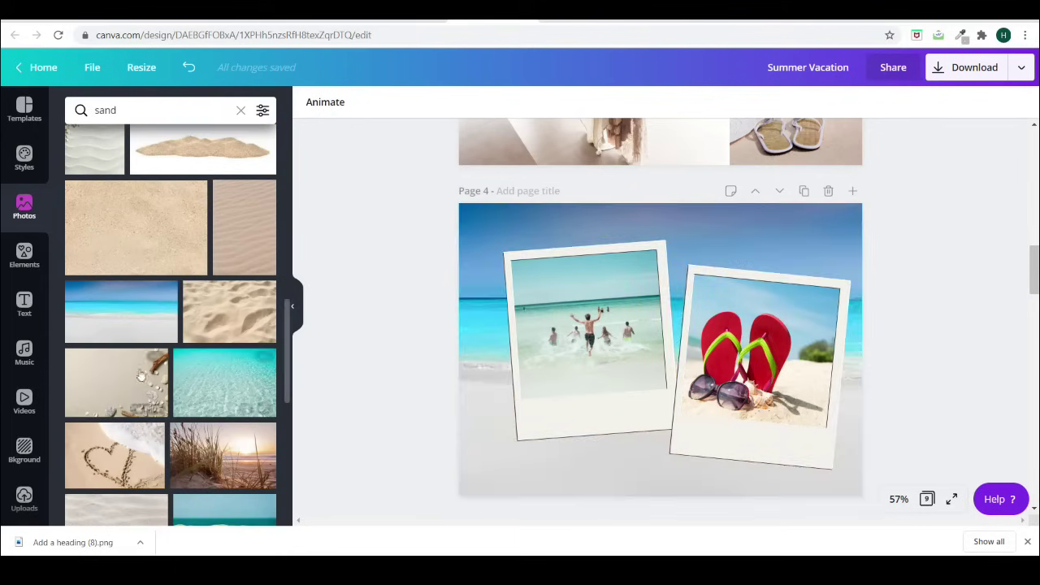
{"action": "left_click_drag", "start_coordinate": [116, 381], "coordinate": [491, 484]}
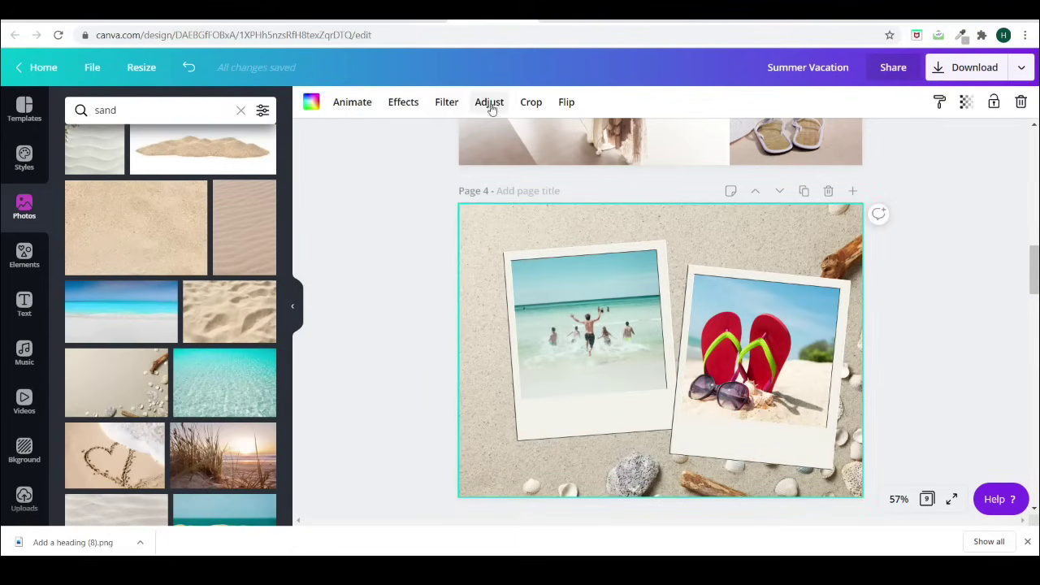
Step: Blur the sand background photo to 16
{"action": "left_click", "coordinate": [489, 101]}
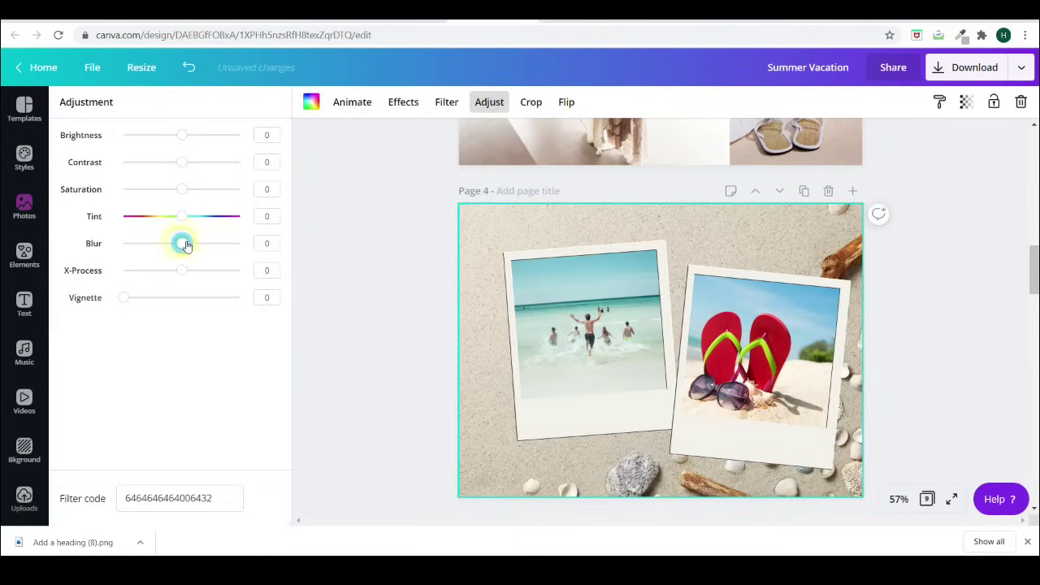
{"action": "left_click_drag", "start_coordinate": [185, 245], "coordinate": [191, 246]}
{"action": "left_click", "coordinate": [24, 207]}
{"action": "scroll", "coordinate": [33, 342], "scroll_direction": "down", "scroll_amount": 5}
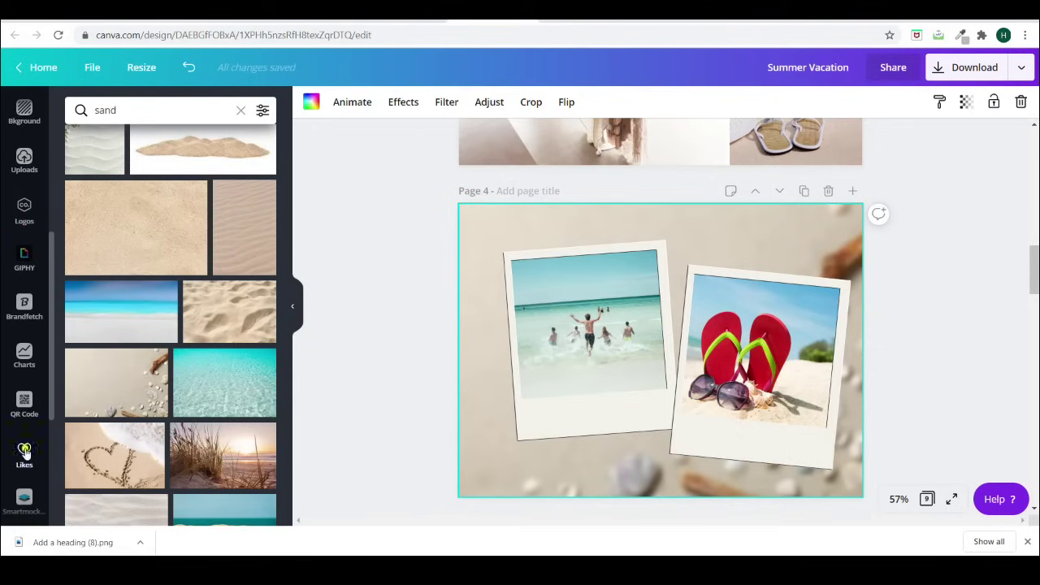
{"action": "left_click", "coordinate": [25, 453]}
Step: Add the ribbon banner sticker, shrink it, and place it on the left snapshot's white border
{"action": "left_click", "coordinate": [185, 188]}
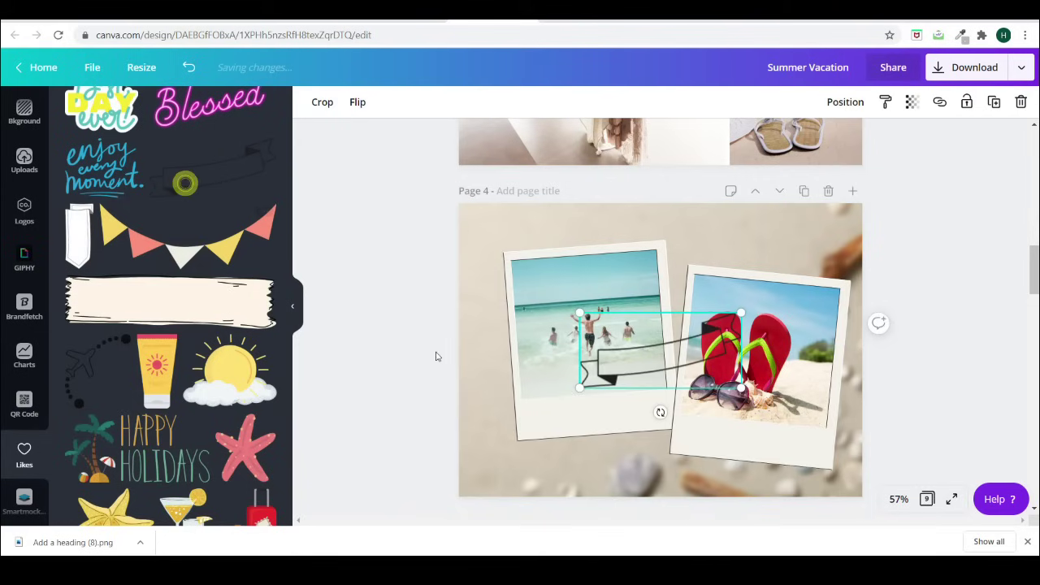
{"action": "left_click_drag", "start_coordinate": [566, 359], "coordinate": [571, 413]}
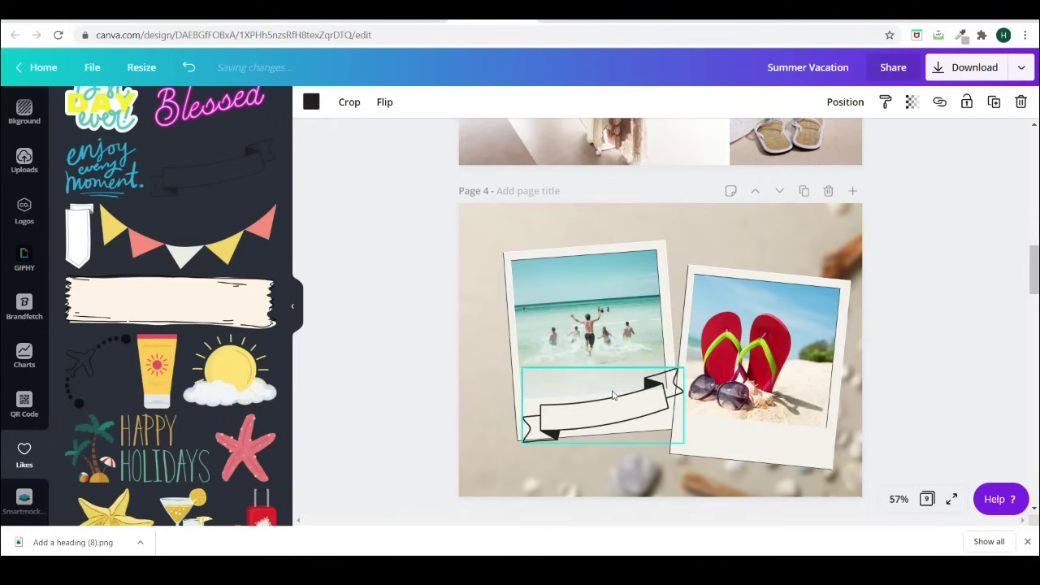
{"action": "left_click_drag", "start_coordinate": [681, 368], "coordinate": [633, 394]}
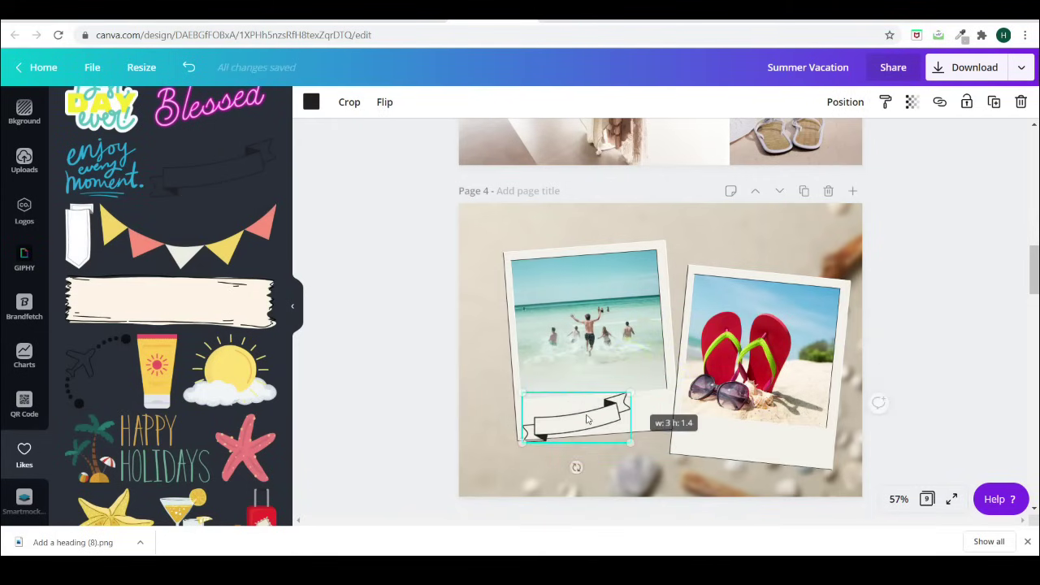
{"action": "left_click_drag", "start_coordinate": [585, 421], "coordinate": [602, 405]}
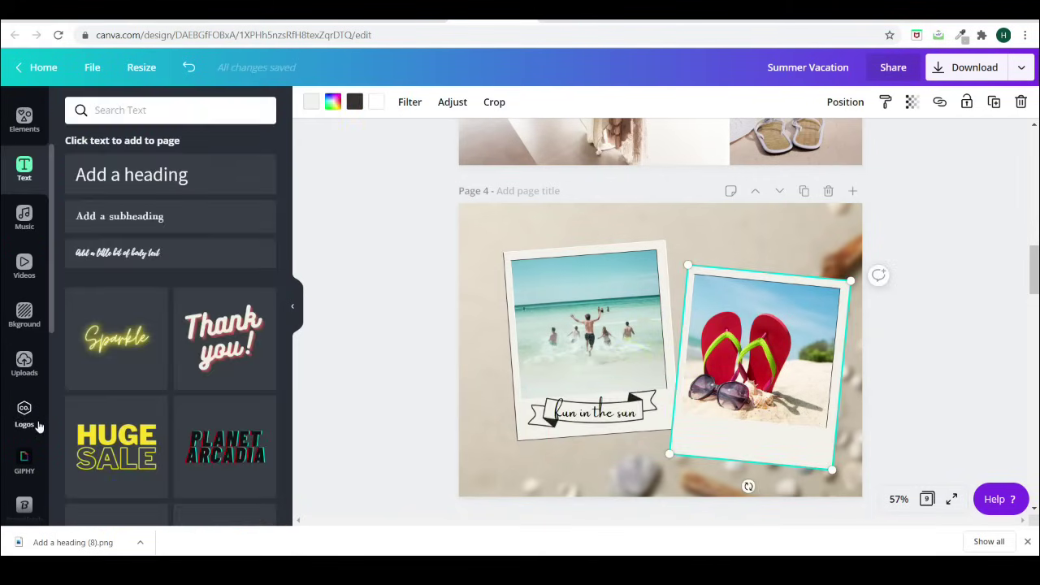
Step: Place the bunting from Likes over the flip-flop photo and tilt it slightly clockwise
{"action": "scroll", "coordinate": [25, 471], "scroll_direction": "down", "scroll_amount": 4}
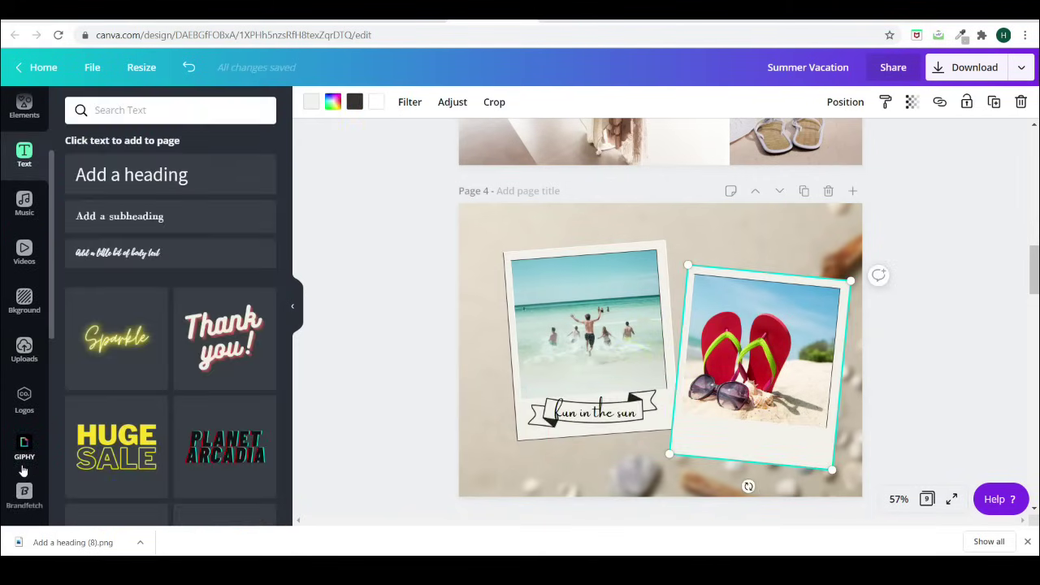
{"action": "left_click", "coordinate": [25, 457]}
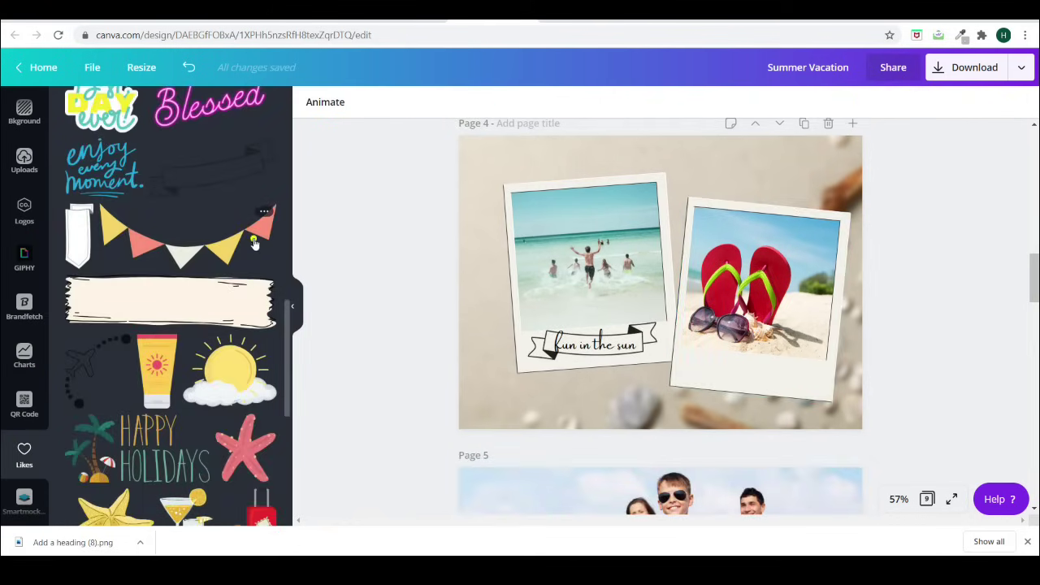
{"action": "left_click_drag", "start_coordinate": [254, 242], "coordinate": [723, 367]}
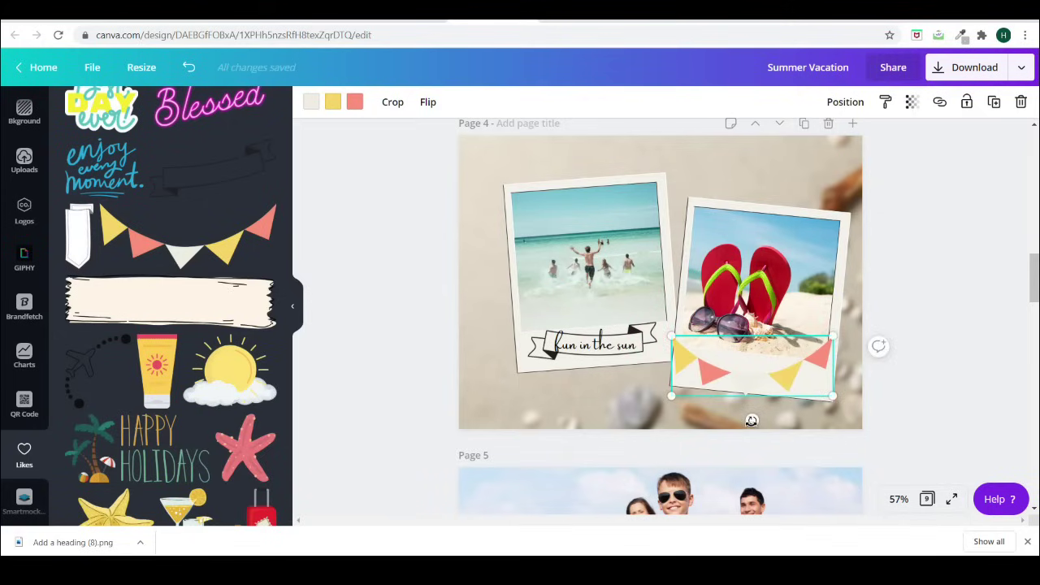
{"action": "left_click_drag", "start_coordinate": [751, 420], "coordinate": [743, 419]}
Step: Recolour the bunting's coral flags red and its other flags green from the photo colours
{"action": "left_click", "coordinate": [354, 99]}
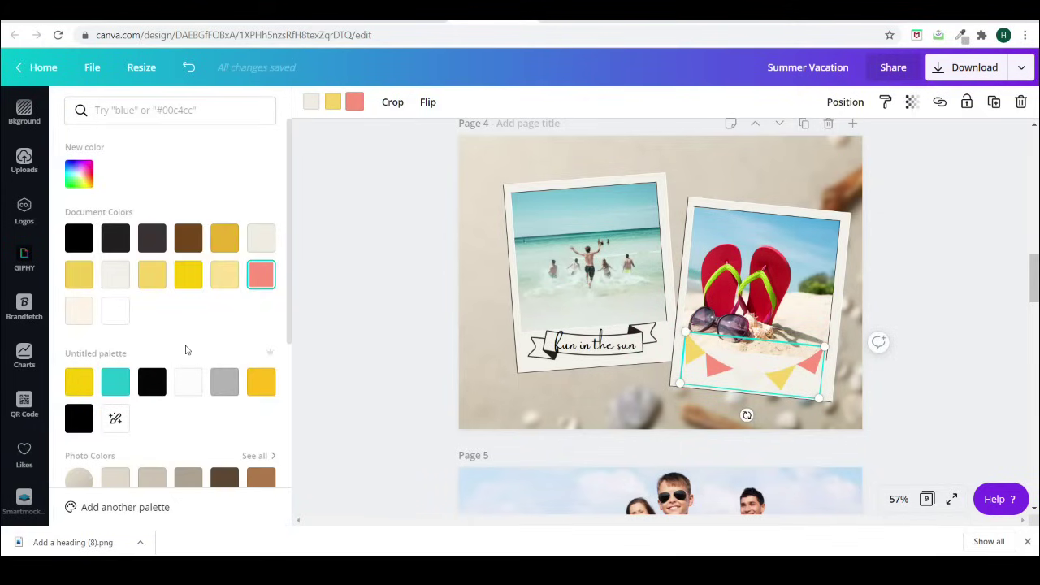
{"action": "scroll", "coordinate": [183, 354], "scroll_direction": "down", "scroll_amount": 3}
{"action": "left_click", "coordinate": [189, 386]}
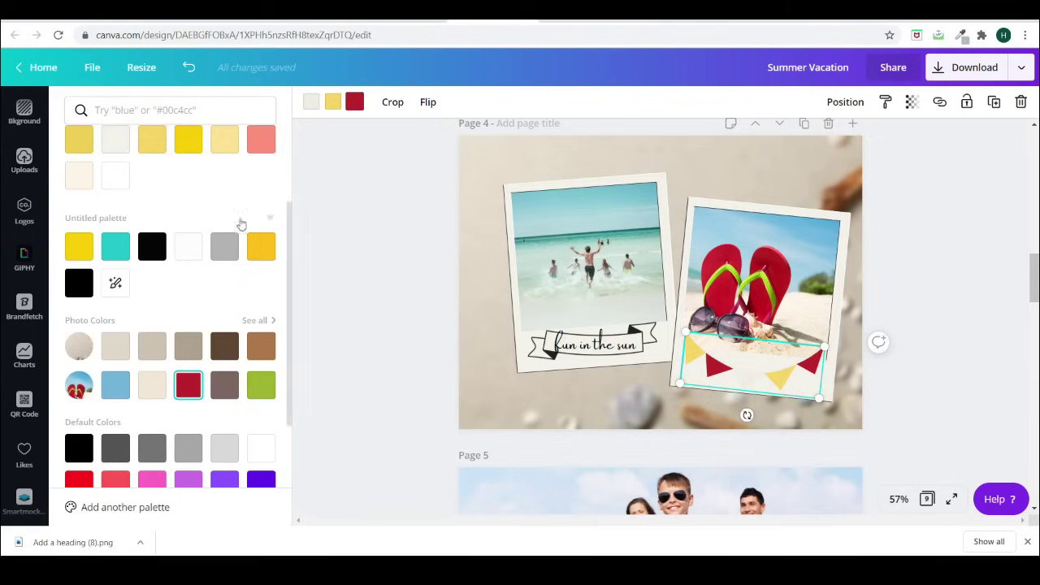
{"action": "left_click", "coordinate": [312, 104]}
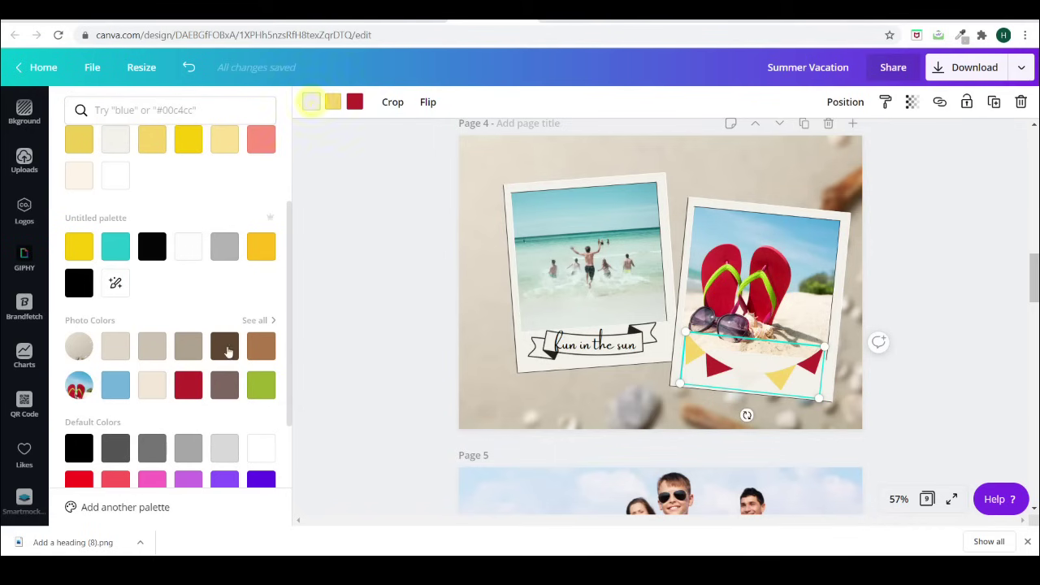
{"action": "left_click", "coordinate": [260, 392]}
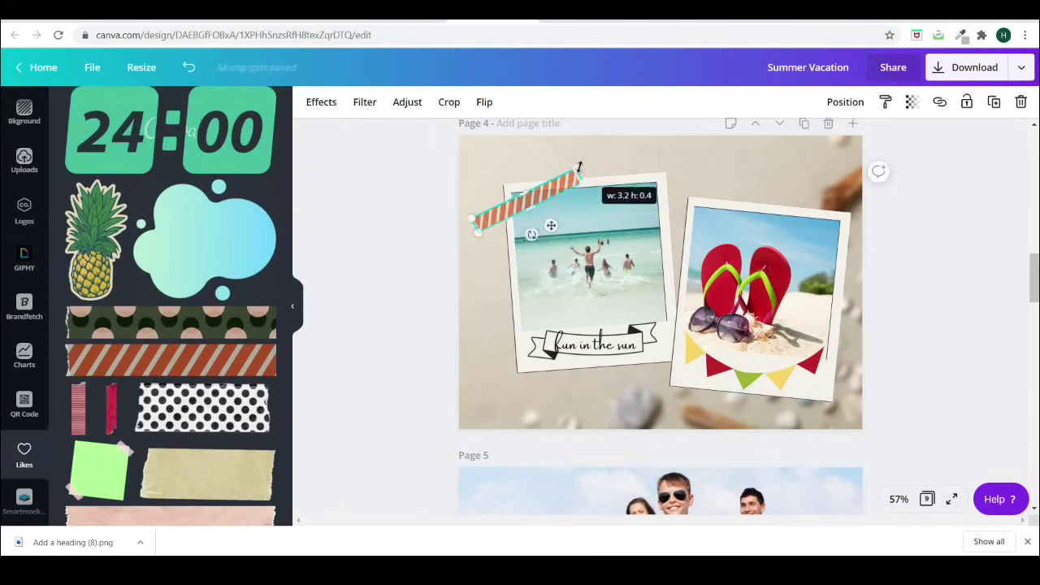
Step: Enlarge the striped washi tape over page 4's photo corner
{"action": "mouse_move", "coordinate": [578, 166]}
{"action": "left_mouse_down"}
{"action": "mouse_move", "coordinate": [687, 155]}
{"action": "mouse_move", "coordinate": [664, 132]}
{"action": "mouse_move", "coordinate": [564, 158]}
{"action": "left_mouse_up"}
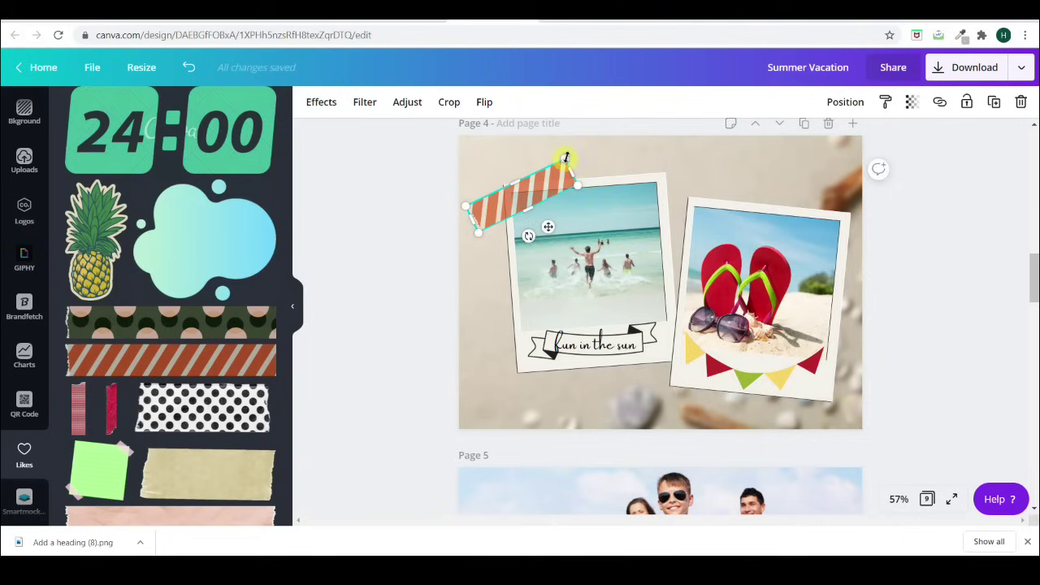
{"action": "left_click", "coordinate": [428, 162]}
{"action": "left_click", "coordinate": [511, 199]}
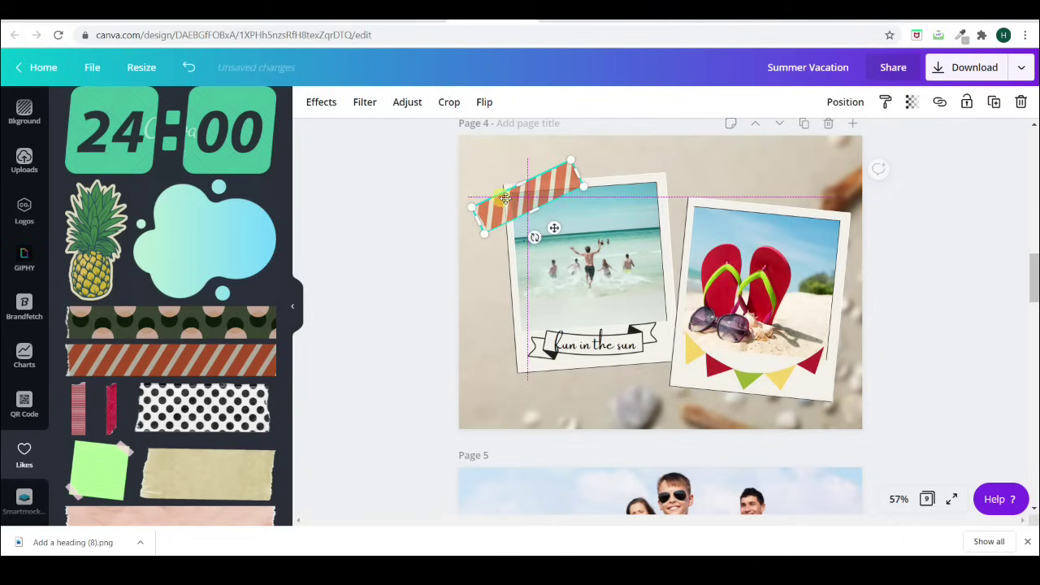
Step: Add red checkered tape to page 5, turn it nearly horizontal, and fit it along the left edge
{"action": "left_click", "coordinate": [88, 349]}
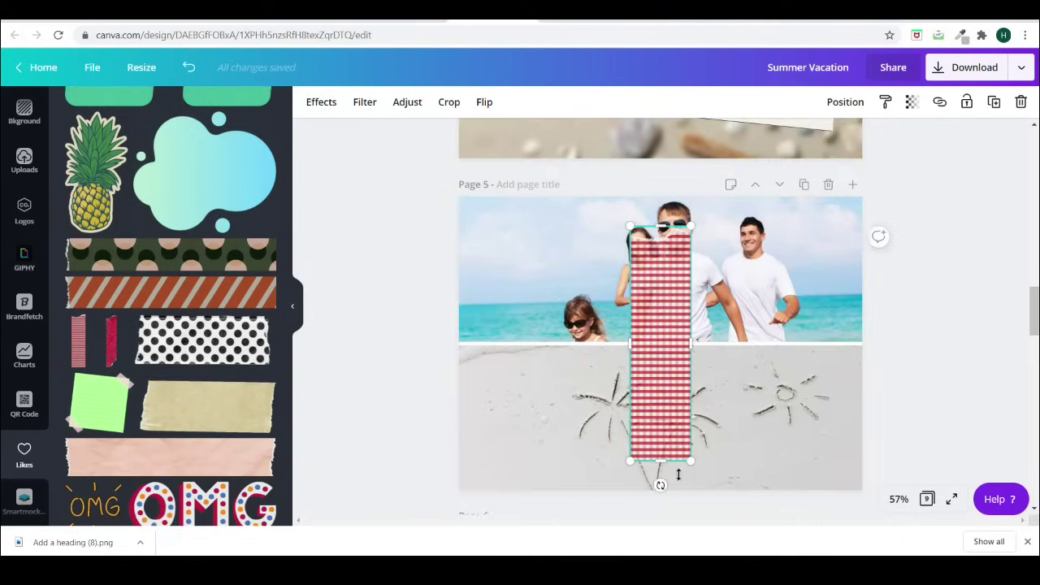
{"action": "left_click_drag", "start_coordinate": [662, 485], "coordinate": [558, 421]}
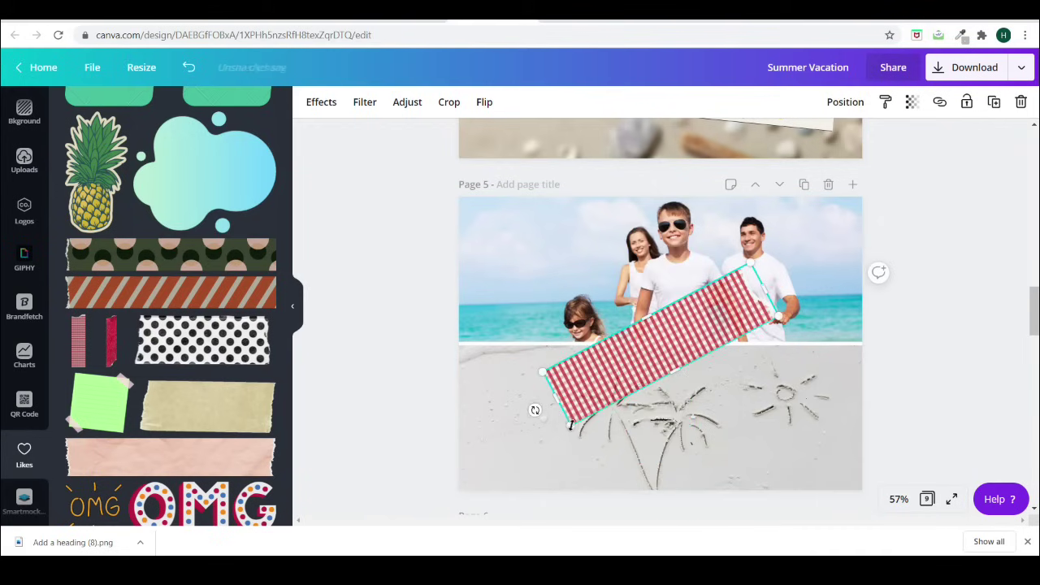
{"action": "left_click_drag", "start_coordinate": [561, 379], "coordinate": [617, 375]}
{"action": "left_click_drag", "start_coordinate": [682, 317], "coordinate": [408, 355]}
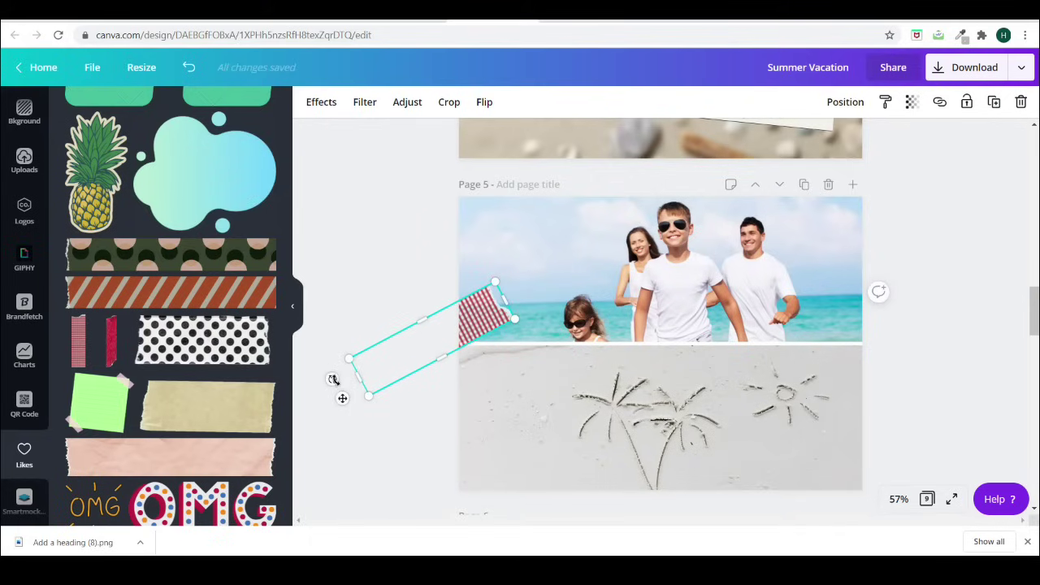
{"action": "left_click_drag", "start_coordinate": [333, 380], "coordinate": [324, 332]}
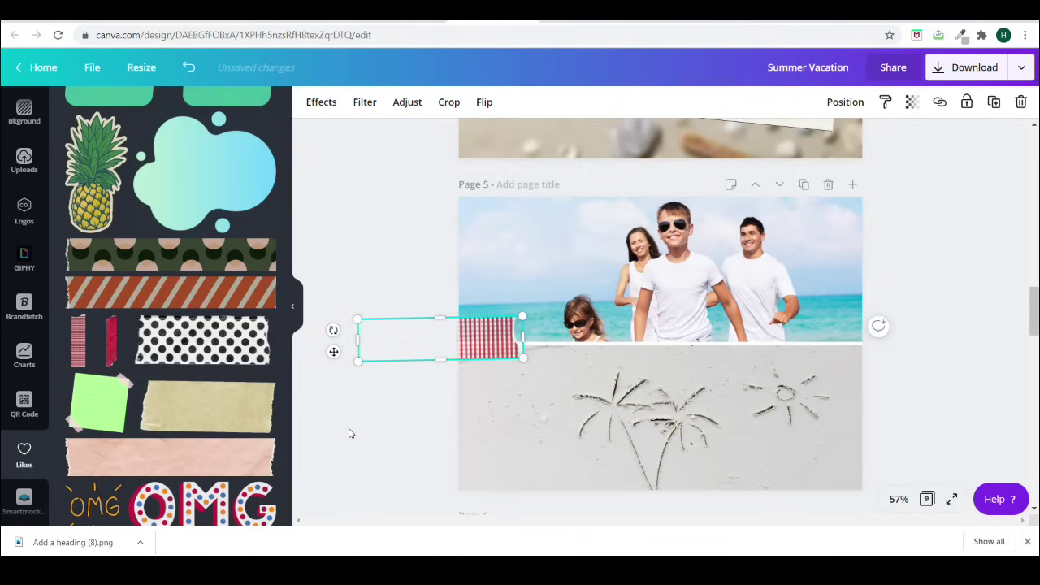
{"action": "key", "text": "Right"}
{"action": "key", "text": "Right"}
{"action": "key", "text": "Right"}
{"action": "key", "text": "Right"}
{"action": "key", "text": "Right"}
{"action": "key", "text": "Right"}
{"action": "key", "text": "Right"}
{"action": "key", "text": "Right"}
{"action": "key", "text": "Right"}
{"action": "key", "text": "Right"}
{"action": "key", "text": "Right"}
{"action": "key", "text": "Right"}
{"action": "key", "text": "Right"}
{"action": "key", "text": "Right"}
{"action": "key", "text": "Right"}
{"action": "key", "text": "Right"}
{"action": "key", "text": "Right"}
{"action": "key", "text": "Right"}
{"action": "key", "text": "Right"}
{"action": "key", "text": "Right"}
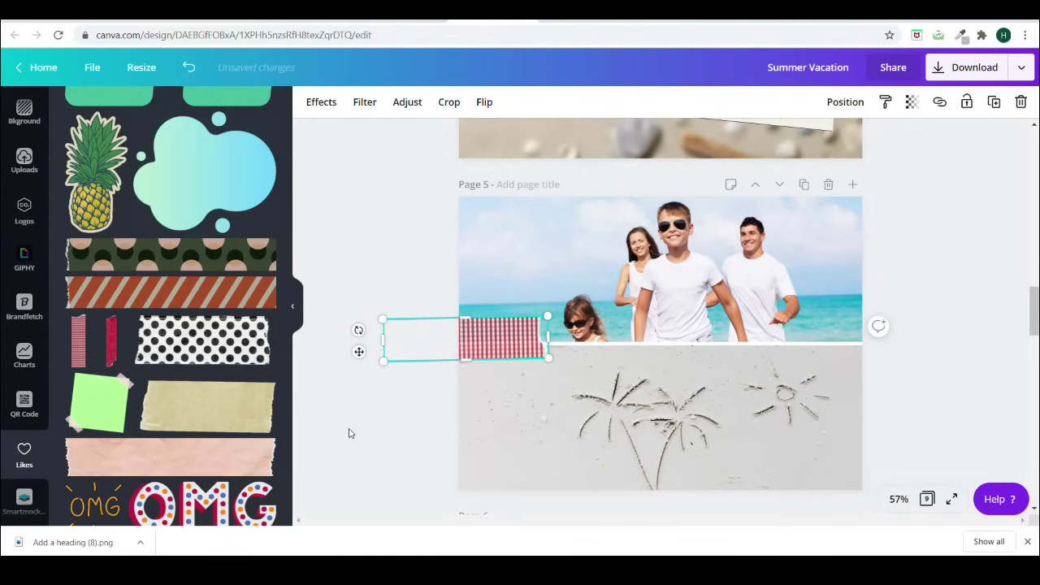
{"action": "key", "text": "Right"}
{"action": "key", "text": "Right"}
{"action": "key", "text": "Right"}
Step: Nudge the Best day ever sticker on page 8 and tilt it slightly clockwise
{"action": "scroll", "coordinate": [124, 419], "scroll_direction": "down", "scroll_amount": 5}
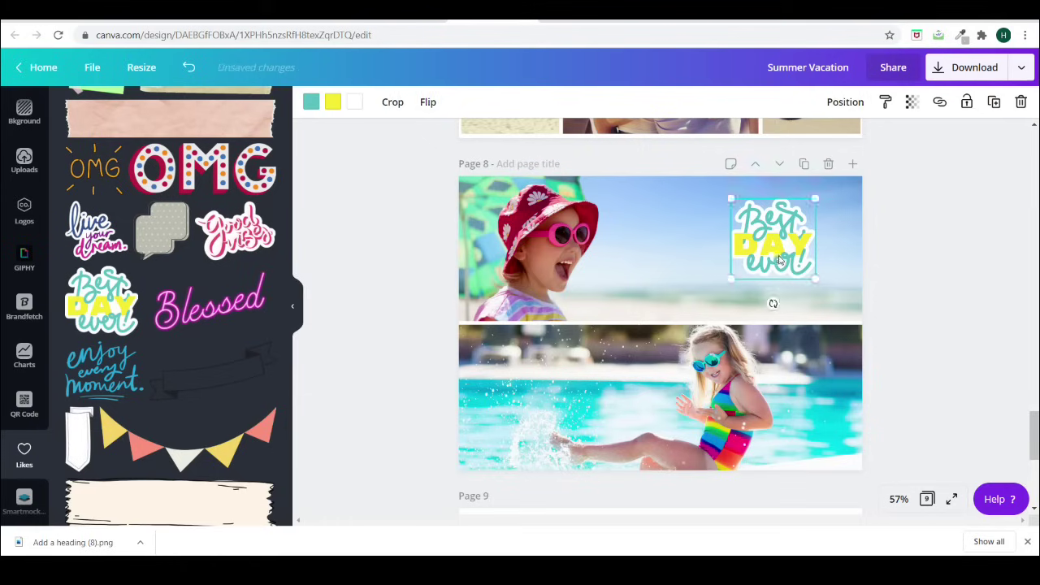
{"action": "left_click_drag", "start_coordinate": [778, 260], "coordinate": [789, 263]}
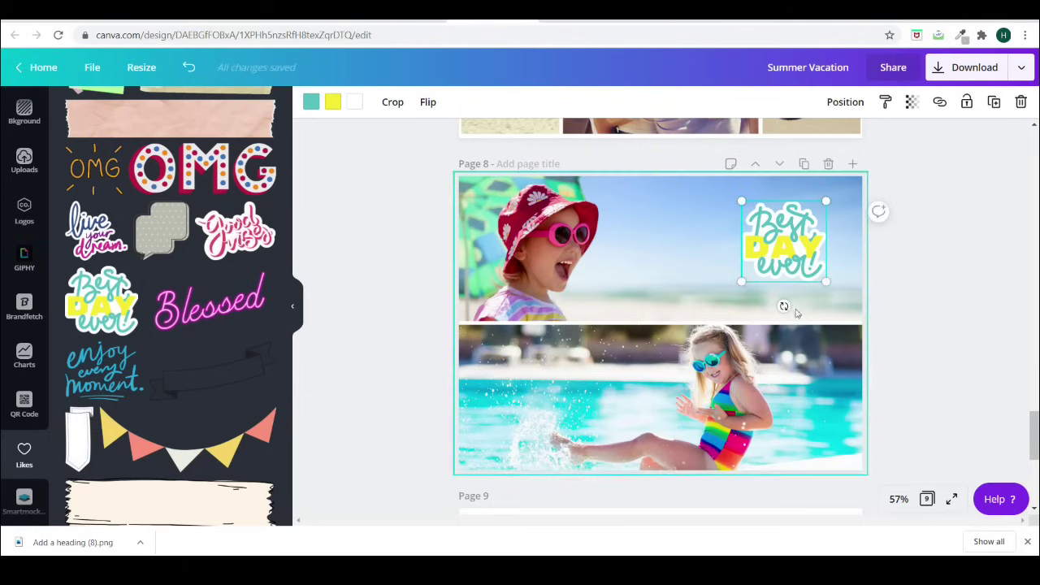
{"action": "left_click_drag", "start_coordinate": [783, 305], "coordinate": [776, 308]}
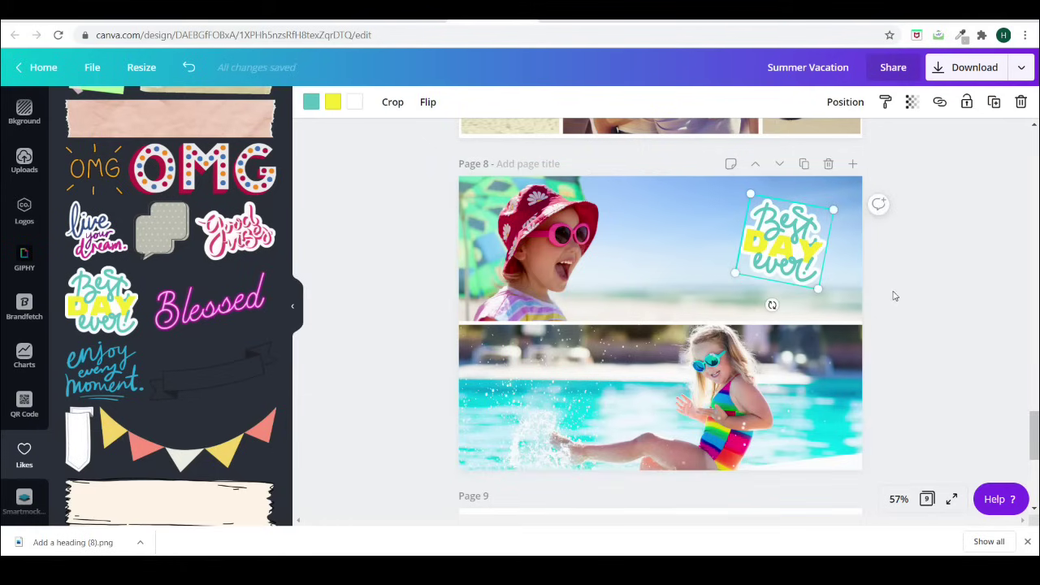
Step: Duplicate the sticker and turn all of the copy's colours black
{"action": "left_click", "coordinate": [994, 103]}
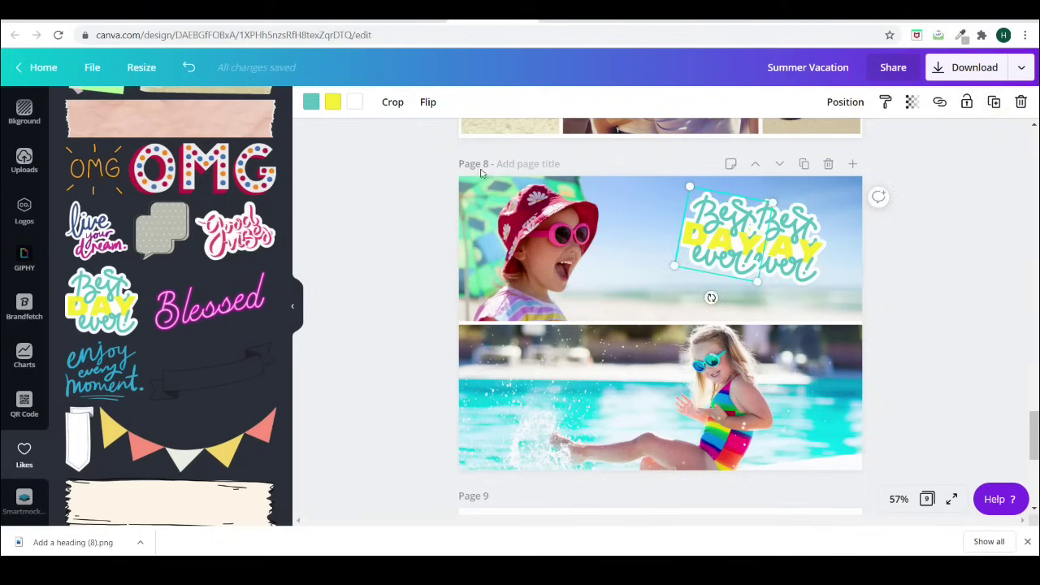
{"action": "left_click", "coordinate": [312, 102]}
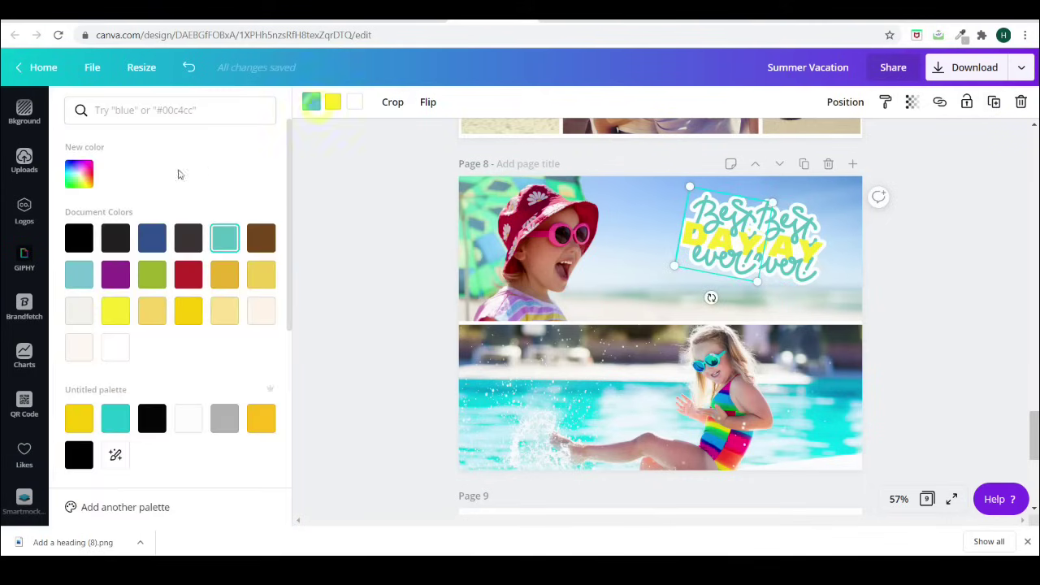
{"action": "left_click", "coordinate": [80, 237]}
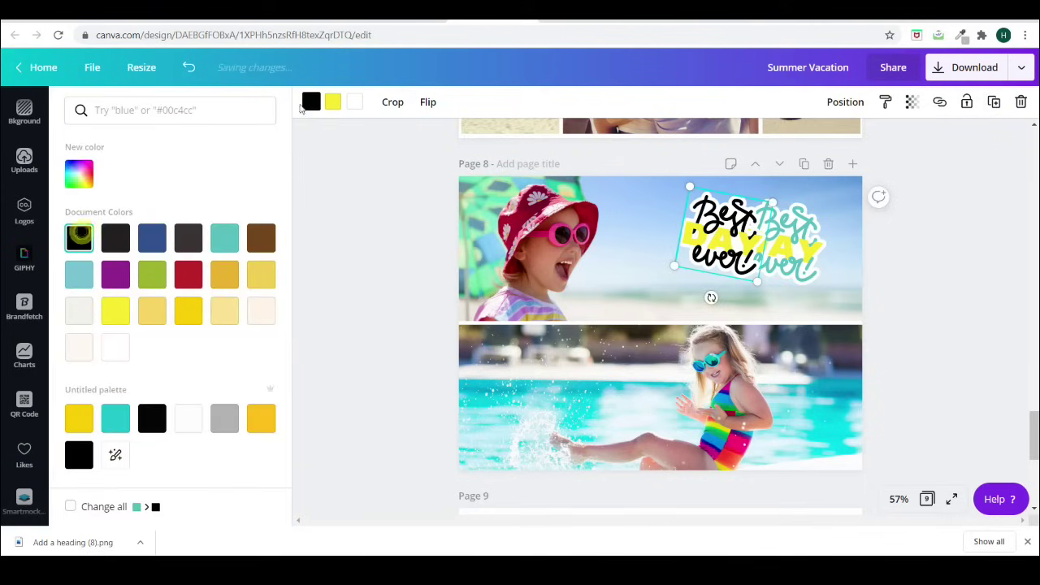
{"action": "left_click", "coordinate": [73, 239]}
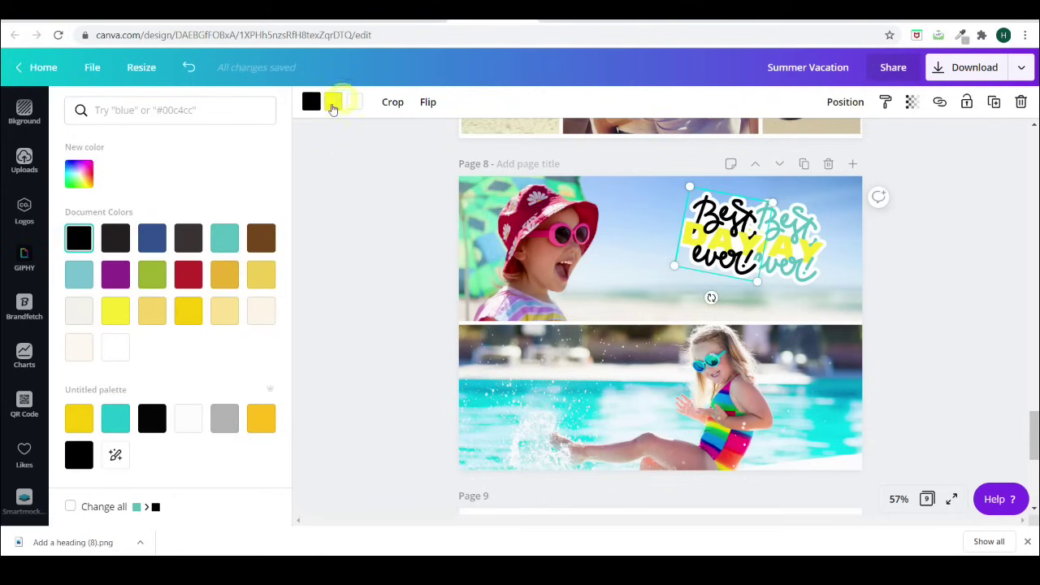
{"action": "left_click", "coordinate": [332, 103]}
{"action": "left_click", "coordinate": [79, 237]}
{"action": "left_click", "coordinate": [355, 102]}
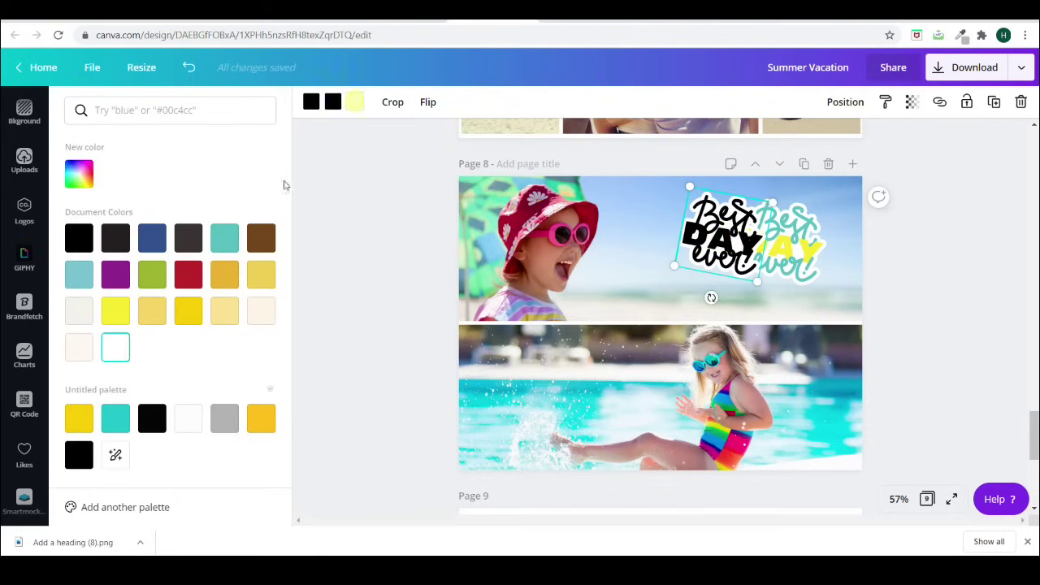
{"action": "left_click", "coordinate": [79, 237]}
Step: Make the black copy mostly transparent, lay it over the original, and send it backward
{"action": "left_click", "coordinate": [912, 102]}
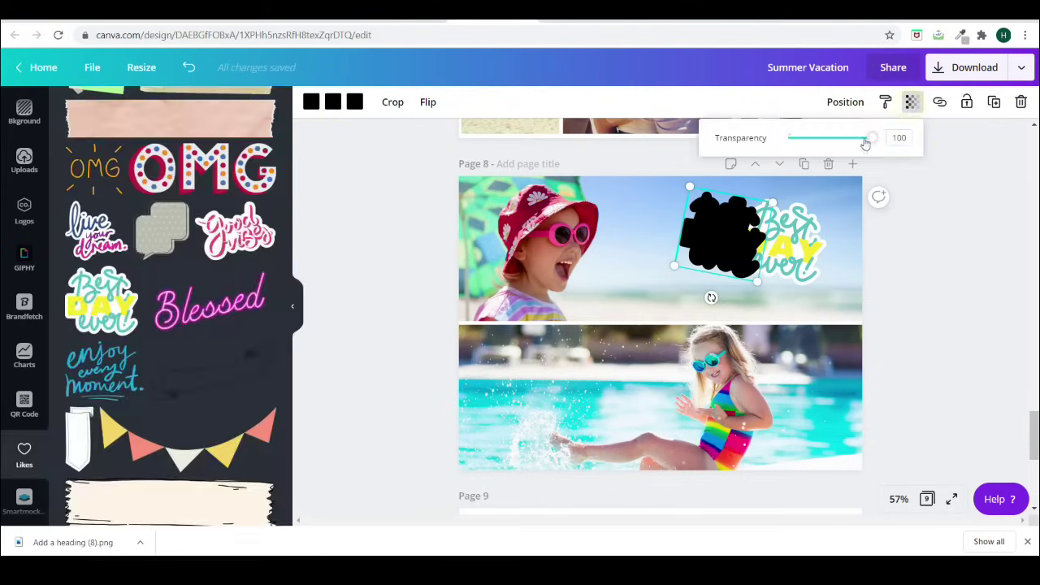
{"action": "left_click_drag", "start_coordinate": [869, 138], "coordinate": [795, 159]}
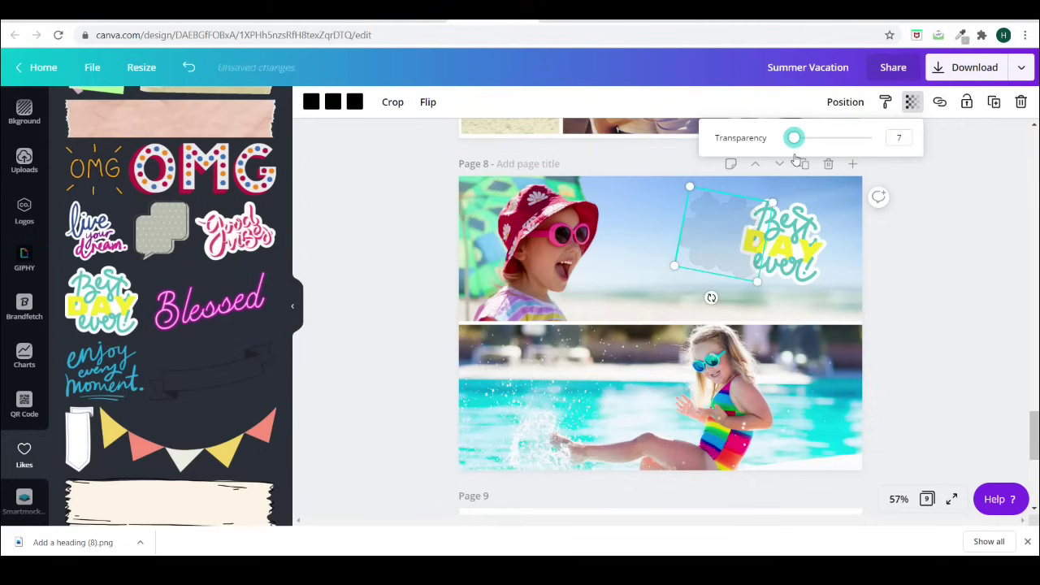
{"action": "left_click_drag", "start_coordinate": [718, 249], "coordinate": [778, 257]}
{"action": "left_click", "coordinate": [845, 104]}
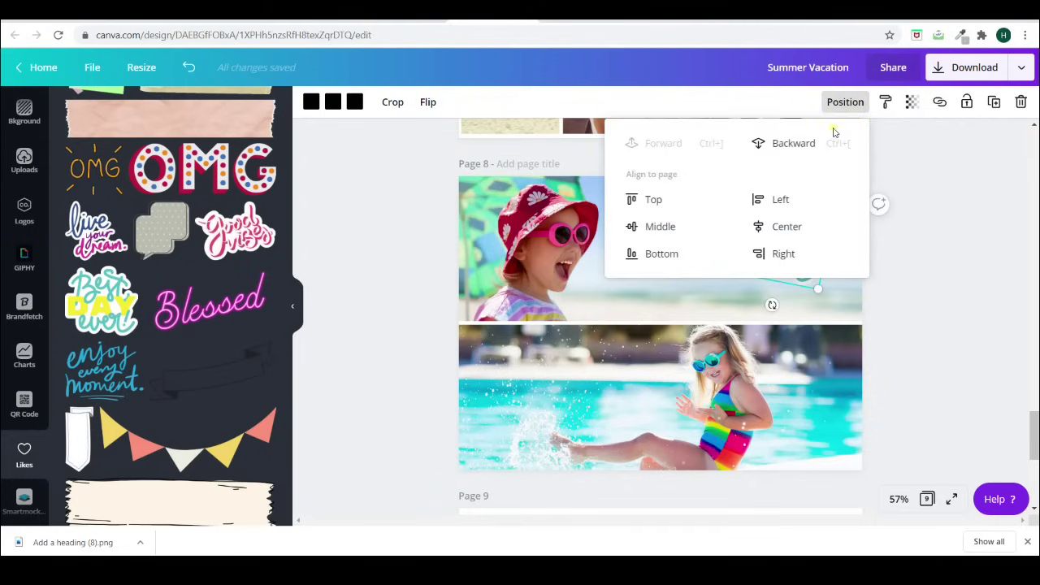
{"action": "left_click", "coordinate": [836, 145]}
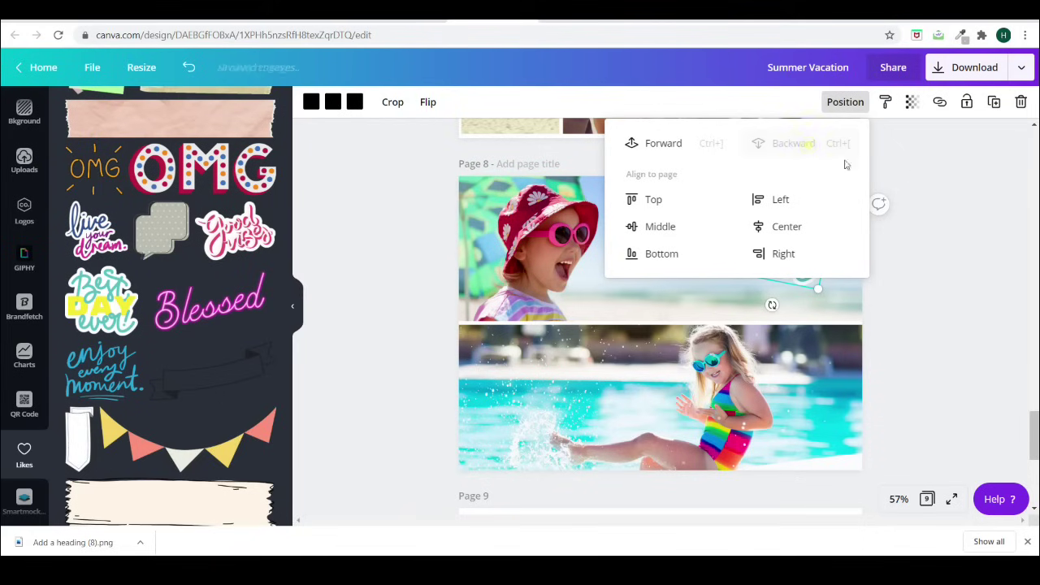
{"action": "left_click", "coordinate": [932, 182]}
Step: Make the shadow copy slightly more visible and shift it a little right
{"action": "left_click", "coordinate": [792, 260]}
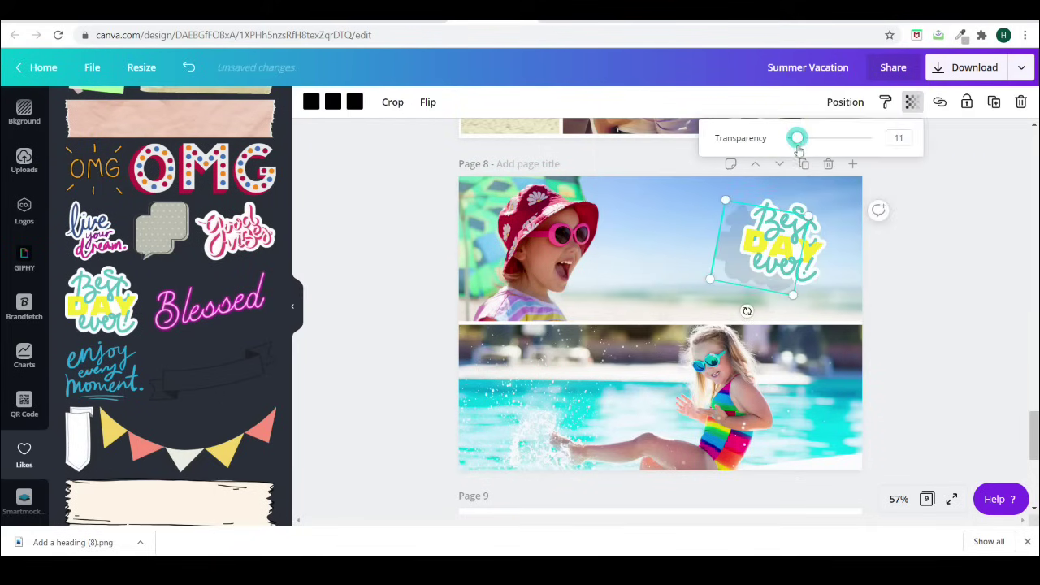
{"action": "left_click_drag", "start_coordinate": [796, 139], "coordinate": [802, 167]}
{"action": "left_click_drag", "start_coordinate": [722, 270], "coordinate": [748, 265]}
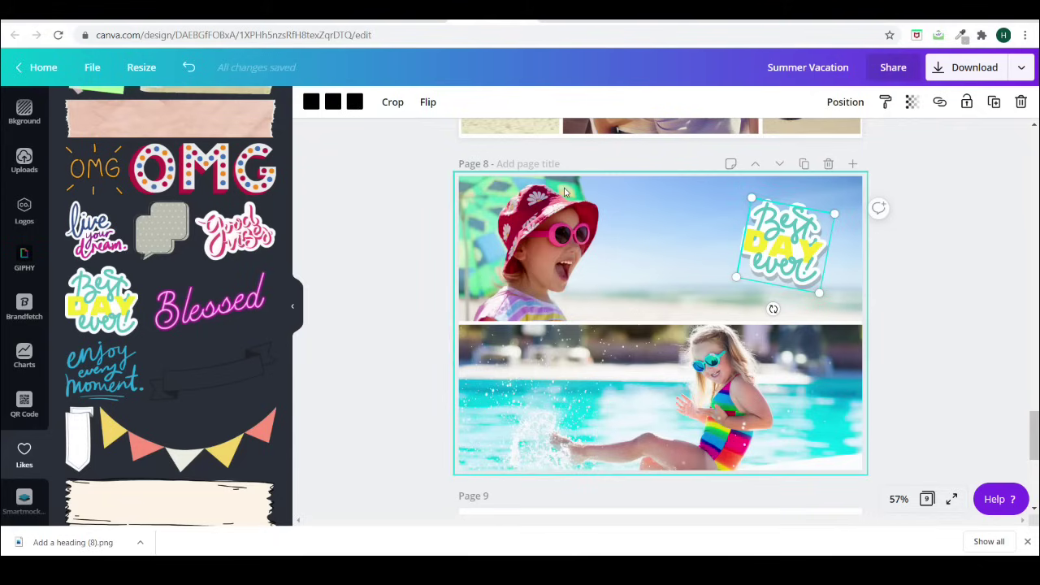
{"action": "left_click", "coordinate": [973, 324]}
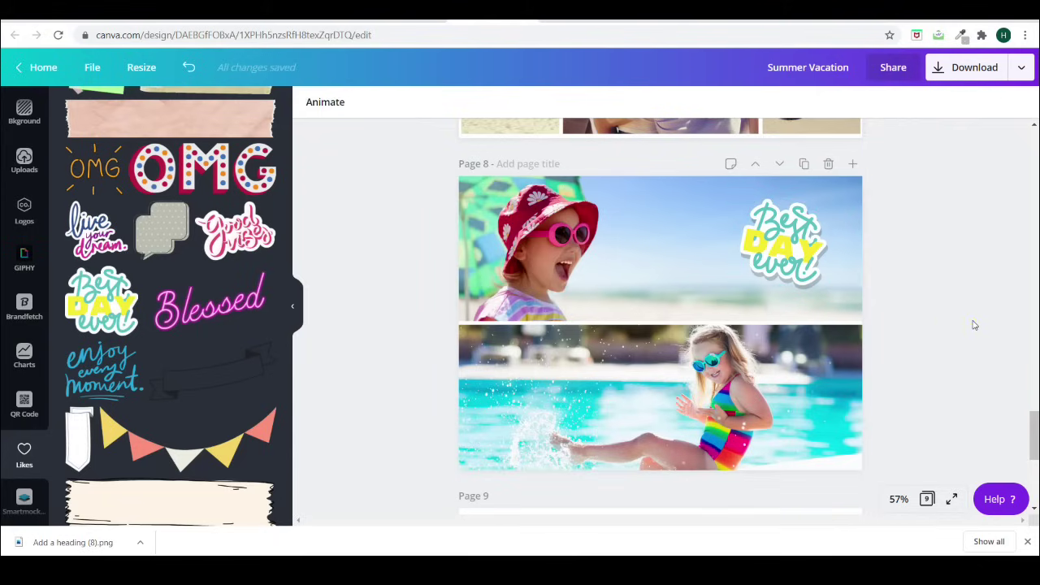
{"action": "scroll", "coordinate": [974, 325], "scroll_direction": "down", "scroll_amount": 5}
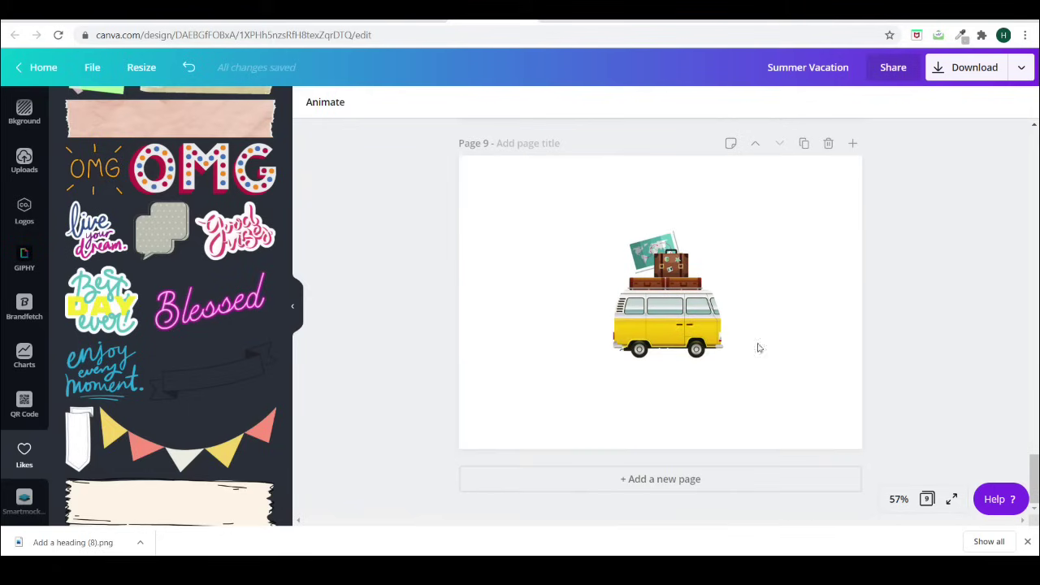
Step: Add a caption heading below the van sticker on page 9, then show the all-pages overview
{"action": "scroll", "coordinate": [24, 244], "scroll_direction": "up", "scroll_amount": 5}
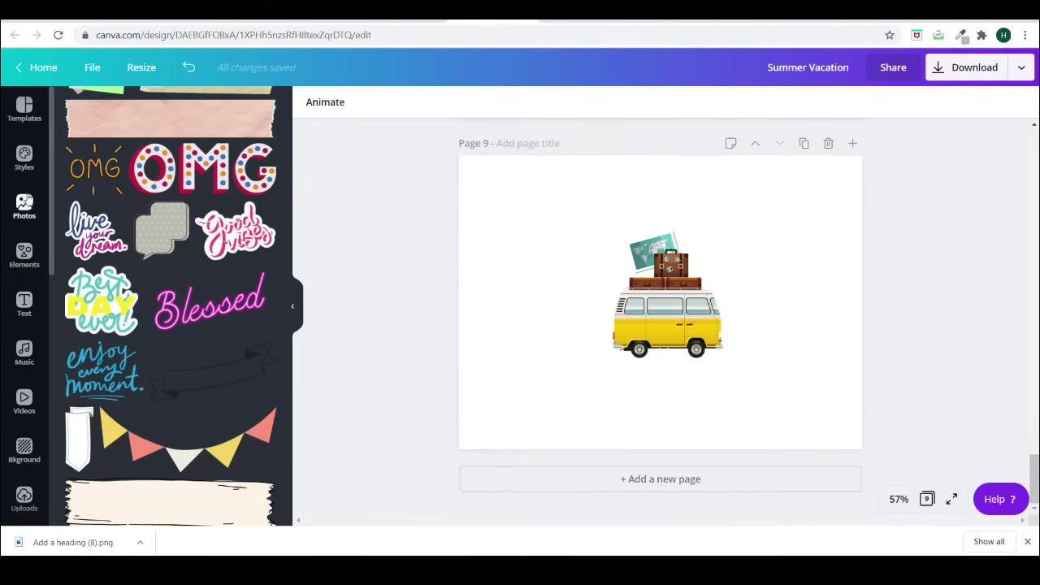
{"action": "left_click", "coordinate": [24, 302]}
{"action": "left_click", "coordinate": [134, 174]}
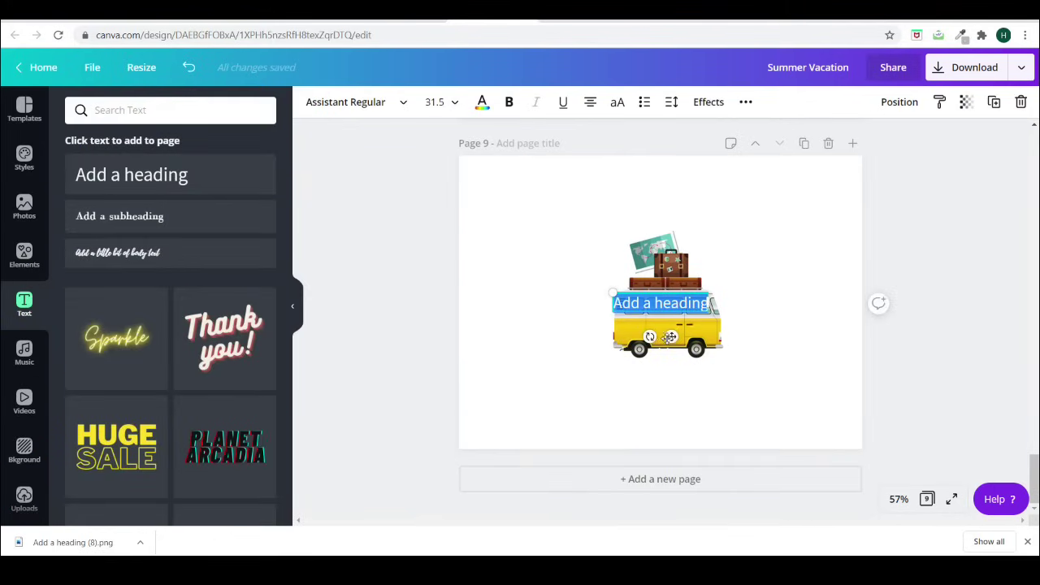
{"action": "left_click_drag", "start_coordinate": [669, 336], "coordinate": [659, 409]}
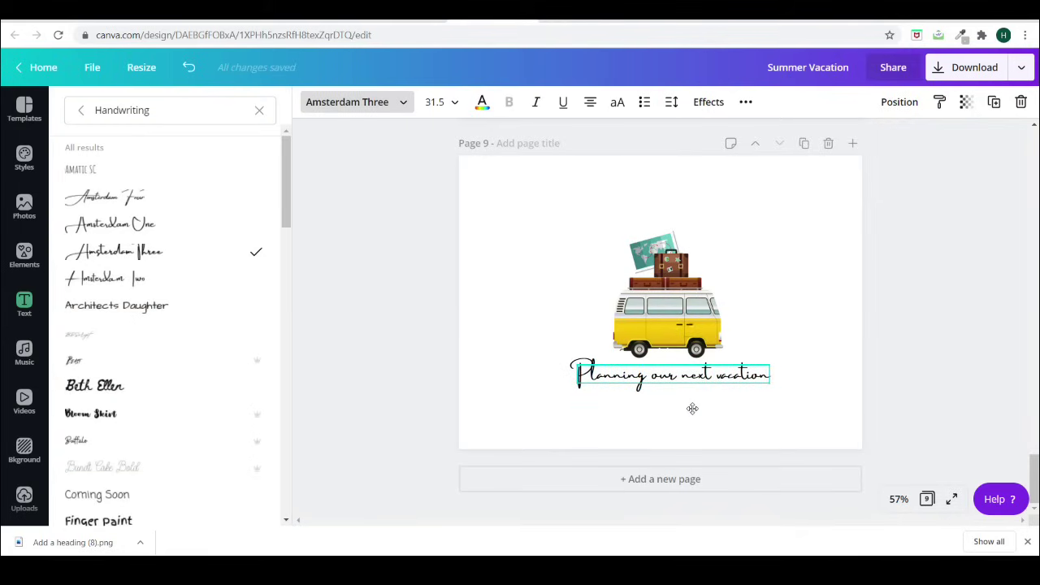
{"action": "left_click", "coordinate": [933, 293]}
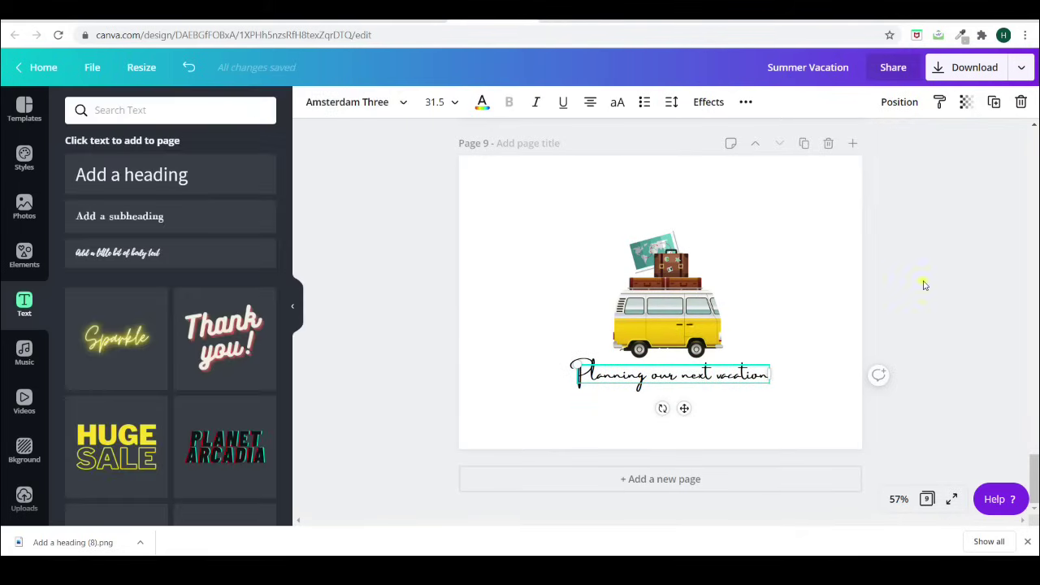
{"action": "left_click", "coordinate": [924, 284]}
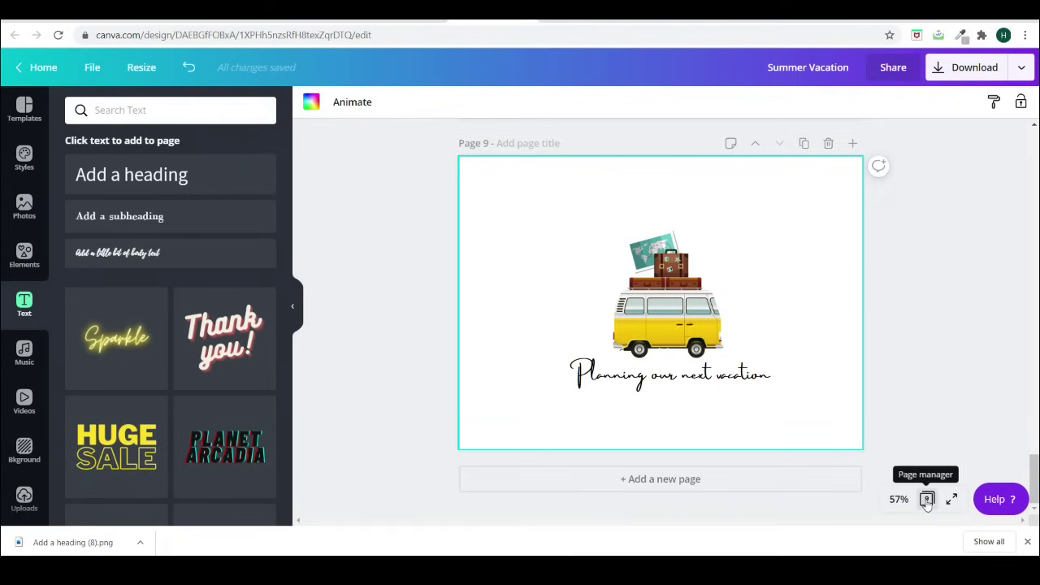
{"action": "left_click", "coordinate": [926, 499]}
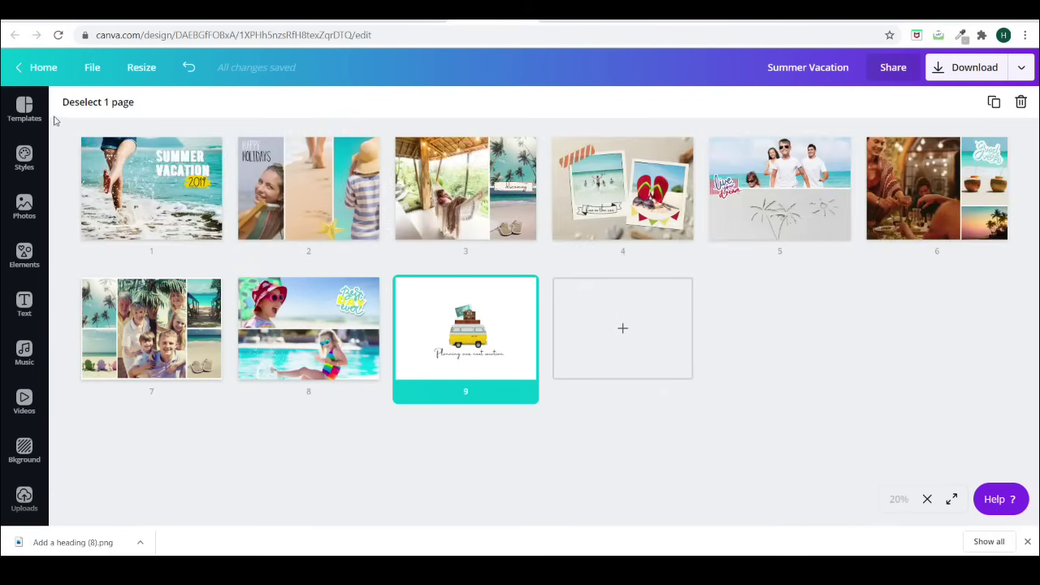
{"action": "mouse_move", "coordinate": [391, 300]}
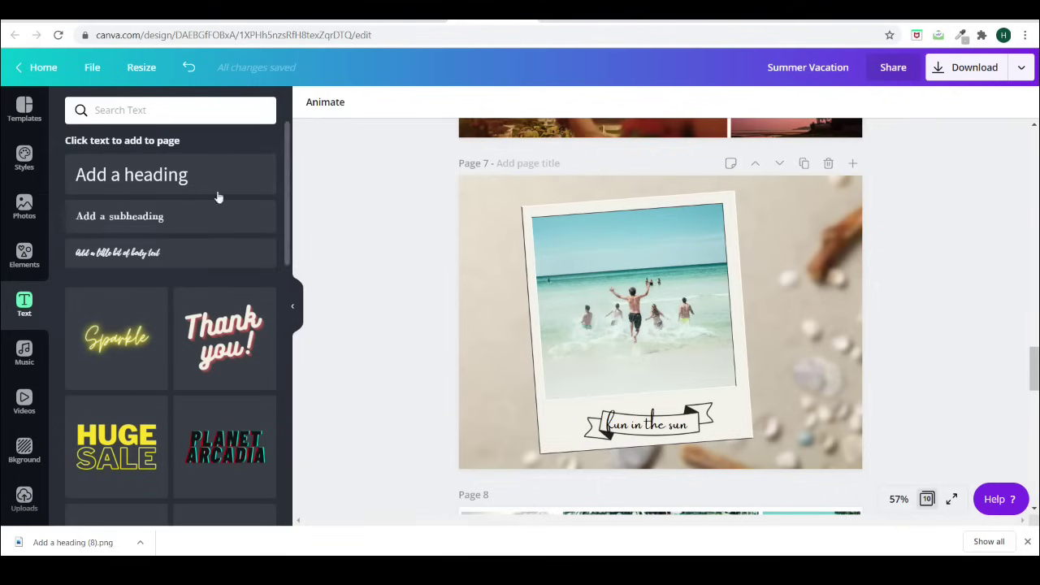
Step: Replace the polaroid with a phone-shaped frame from Elements, sized and placed right of centre
{"action": "left_click", "coordinate": [34, 241]}
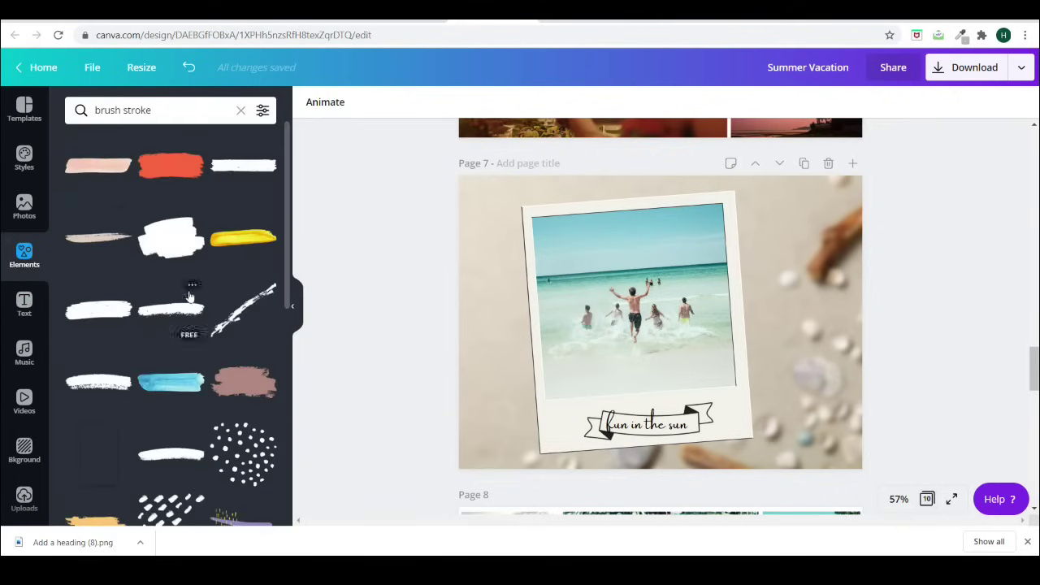
{"action": "left_click", "coordinate": [240, 110]}
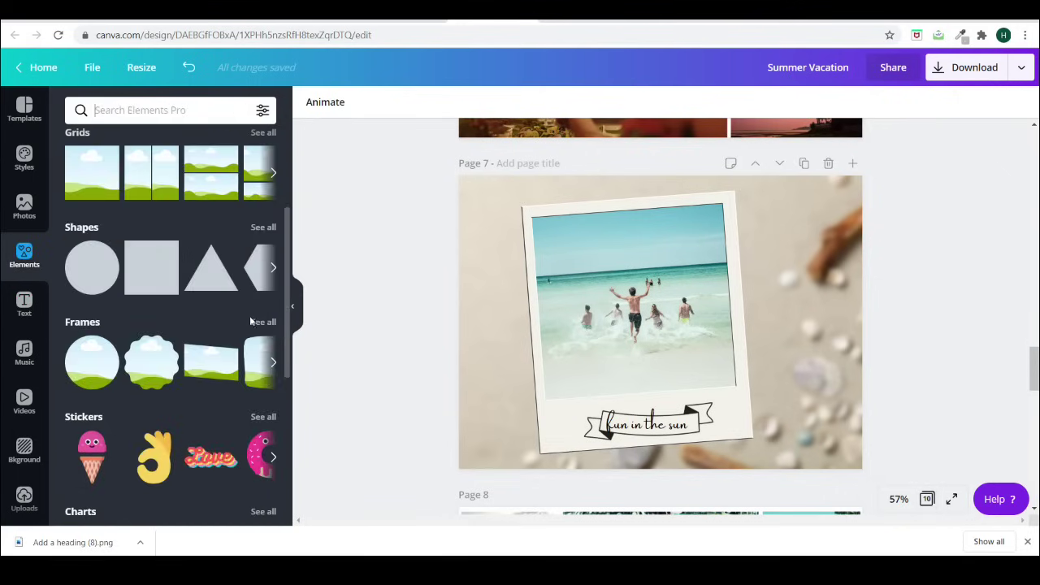
{"action": "left_click", "coordinate": [260, 322]}
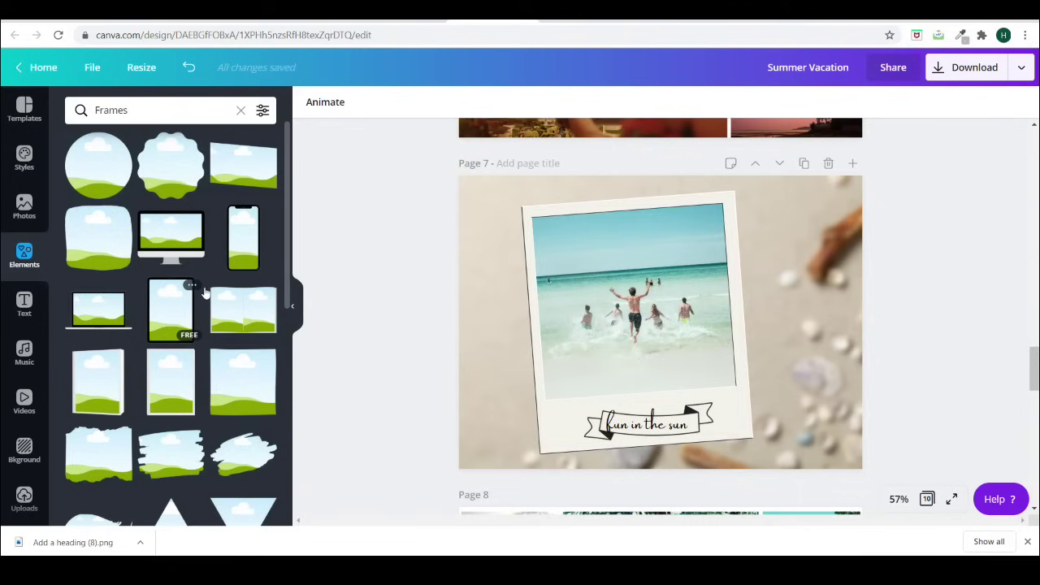
{"action": "left_click", "coordinate": [248, 236]}
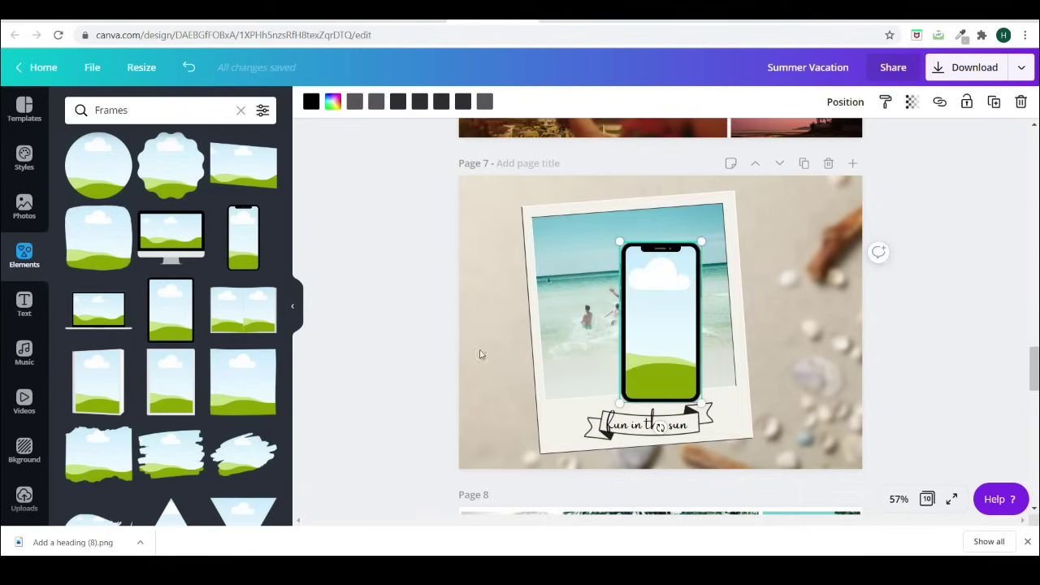
{"action": "left_click", "coordinate": [532, 340]}
{"action": "key", "text": "Delete"}
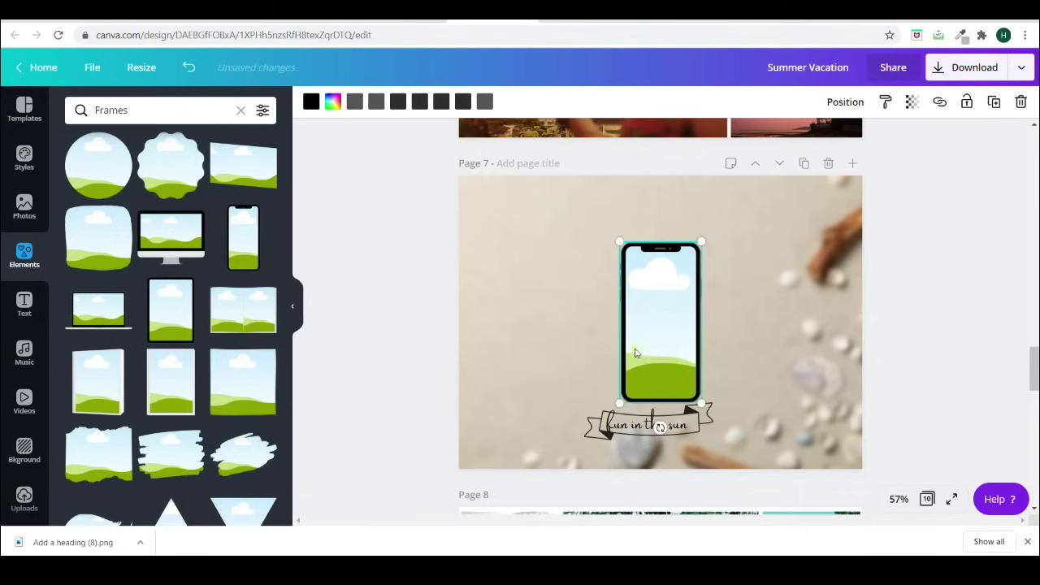
{"action": "left_click_drag", "start_coordinate": [628, 358], "coordinate": [627, 335]}
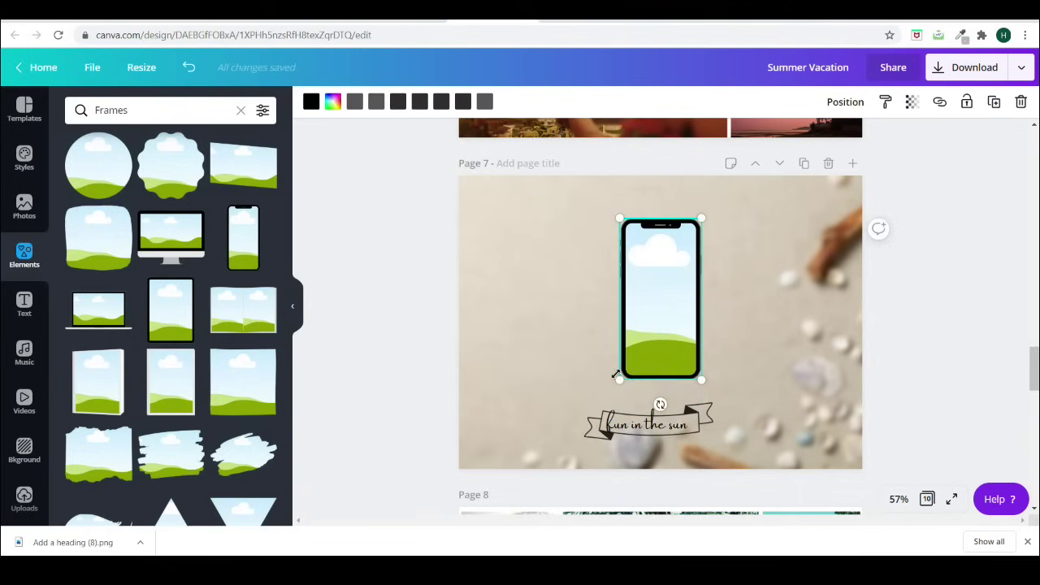
{"action": "left_click_drag", "start_coordinate": [616, 374], "coordinate": [508, 514]}
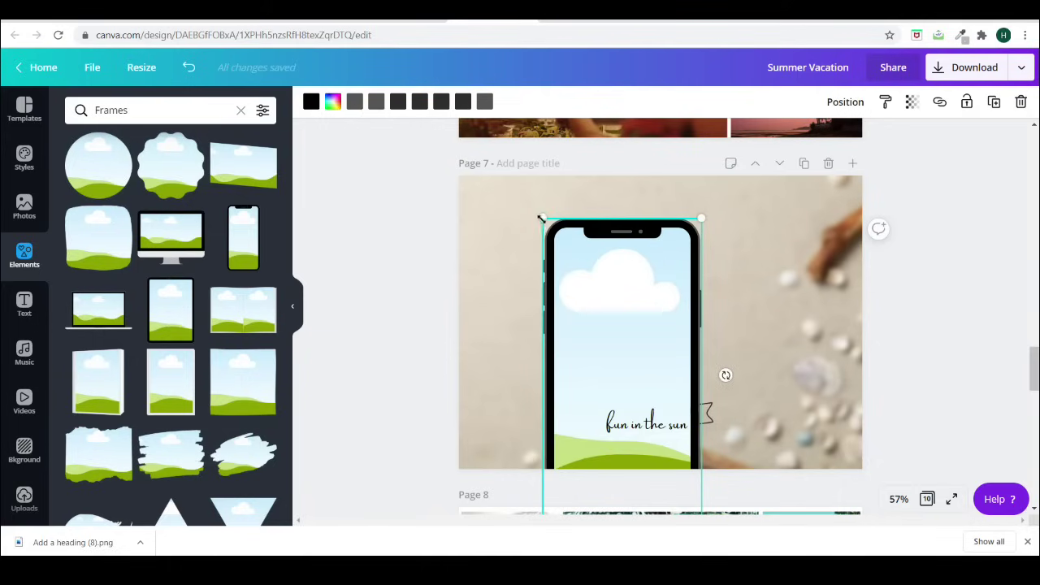
{"action": "left_click_drag", "start_coordinate": [542, 220], "coordinate": [561, 278]}
{"action": "left_click_drag", "start_coordinate": [634, 338], "coordinate": [654, 251]}
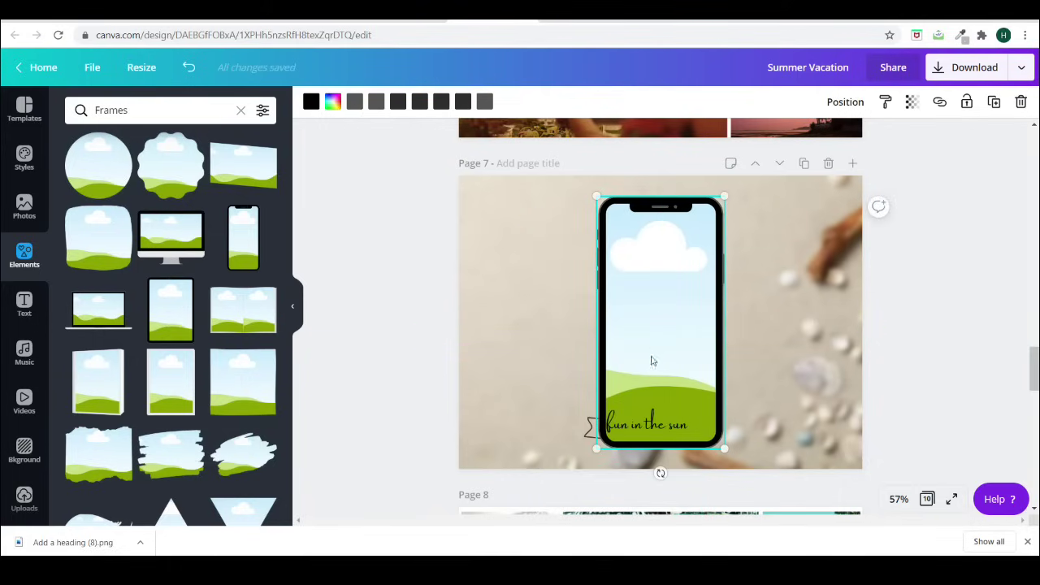
Step: Move the Fun in the sun text and banner left of the phone and delete the background photo
{"action": "left_click", "coordinate": [613, 420]}
{"action": "left_click_drag", "start_coordinate": [613, 421], "coordinate": [502, 277]}
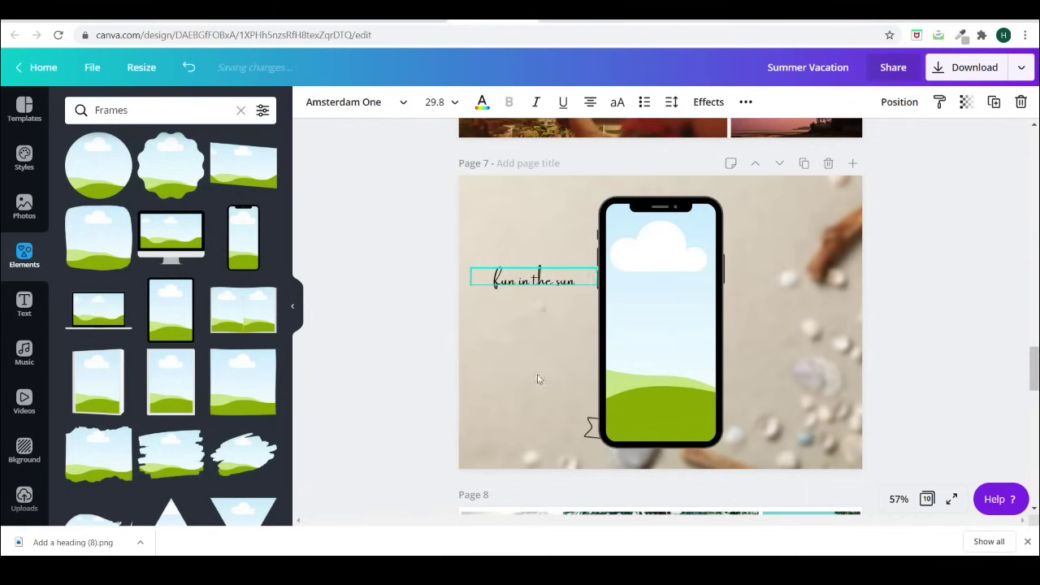
{"action": "left_click_drag", "start_coordinate": [589, 445], "coordinate": [468, 290]}
{"action": "left_click", "coordinate": [485, 379]}
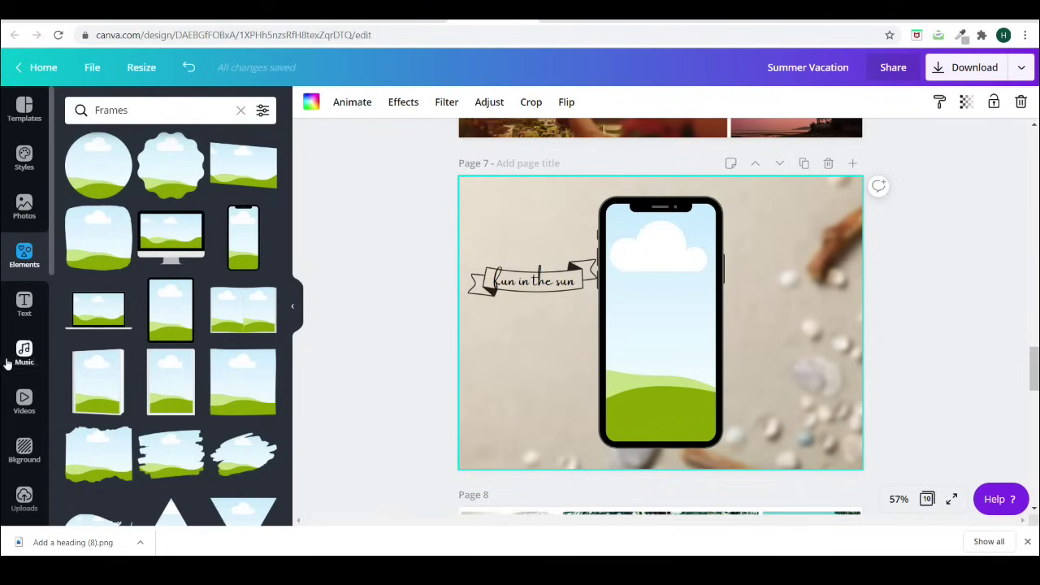
{"action": "key", "text": "Delete"}
Step: Search Videos for 'beach' and try aerial ocean, blue-sky and 0:15 shoreline clips as page 7's background
{"action": "left_click", "coordinate": [23, 403]}
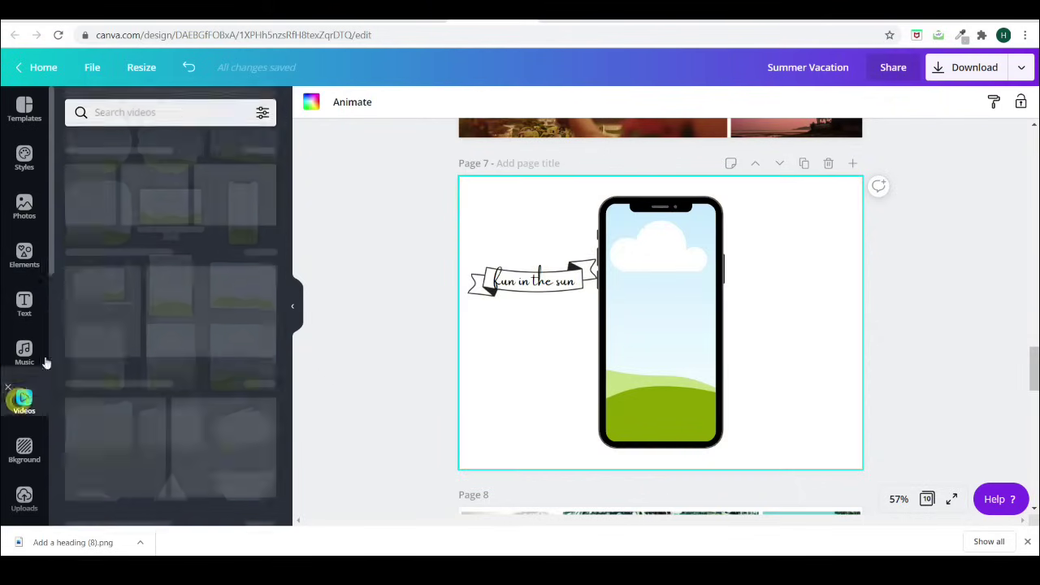
{"action": "left_click", "coordinate": [194, 114]}
{"action": "type", "text": "beach"}
{"action": "key", "text": "Return"}
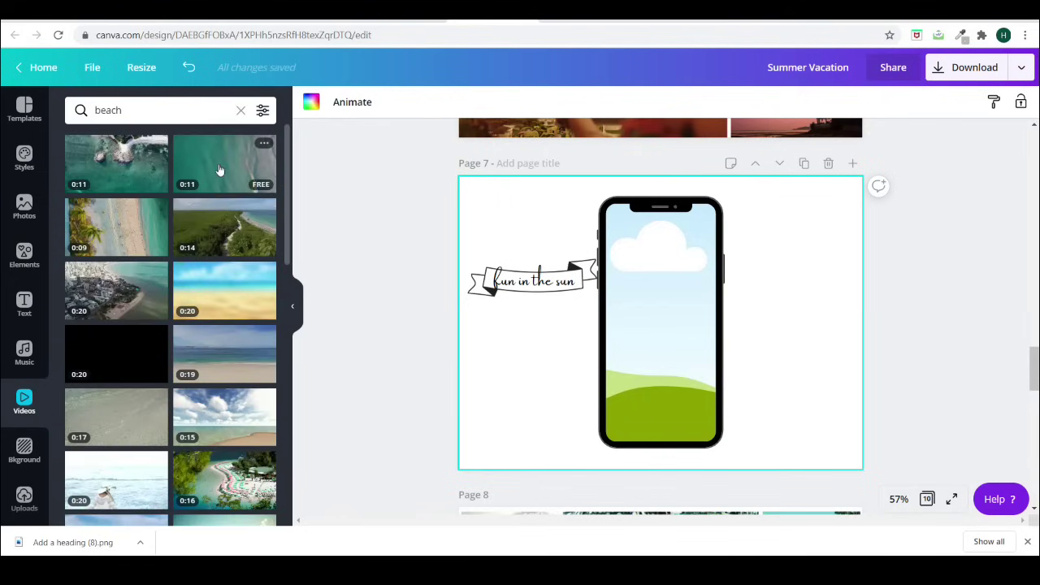
{"action": "left_click_drag", "start_coordinate": [218, 169], "coordinate": [461, 215]}
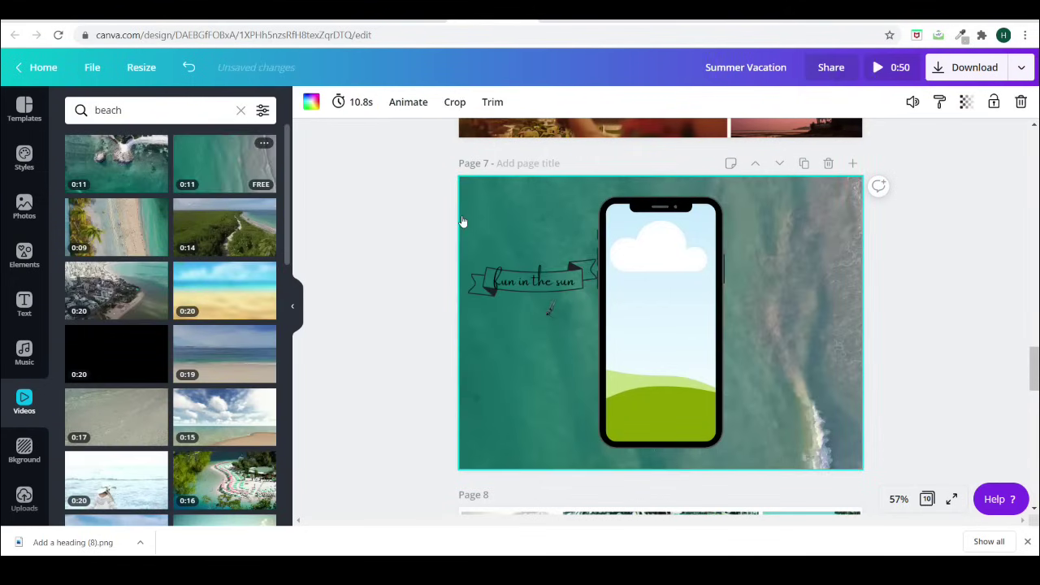
{"action": "left_click_drag", "start_coordinate": [224, 290], "coordinate": [470, 257]}
{"action": "scroll", "coordinate": [130, 388], "scroll_direction": "down", "scroll_amount": 10}
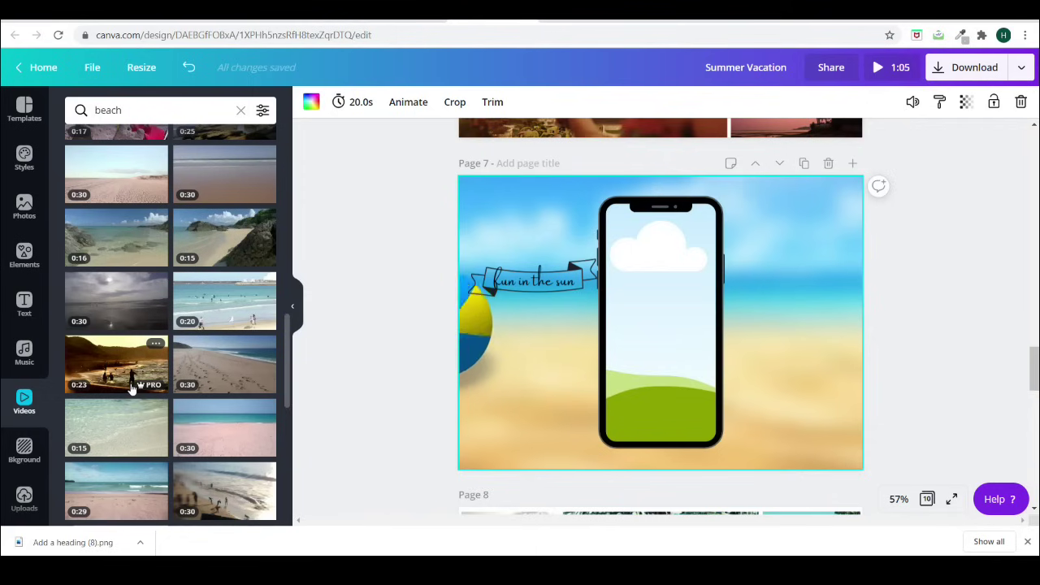
{"action": "scroll", "coordinate": [132, 388], "scroll_direction": "down", "scroll_amount": 1}
{"action": "scroll", "coordinate": [130, 388], "scroll_direction": "down", "scroll_amount": 2}
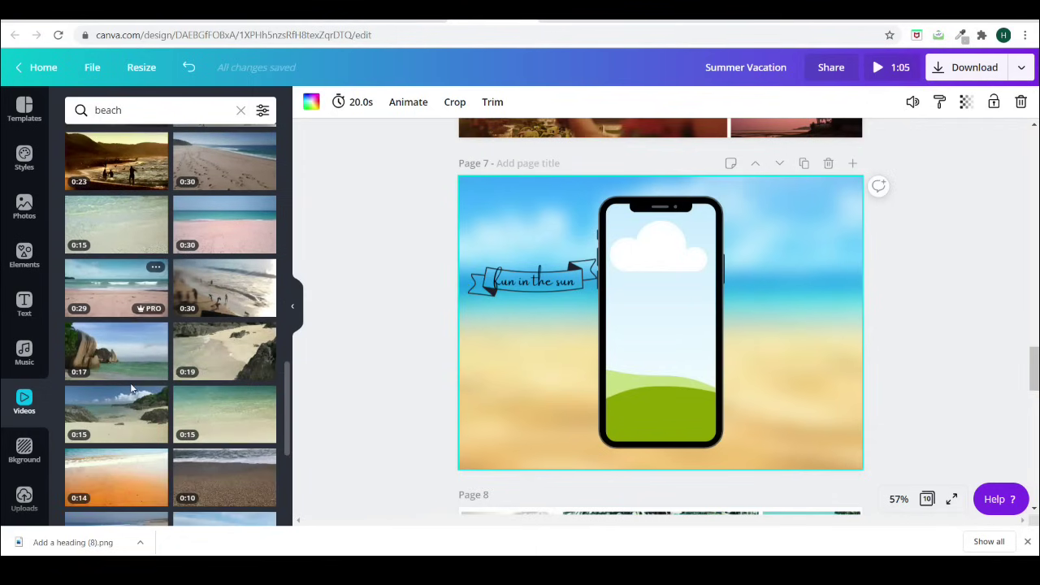
{"action": "left_click_drag", "start_coordinate": [194, 403], "coordinate": [460, 333]}
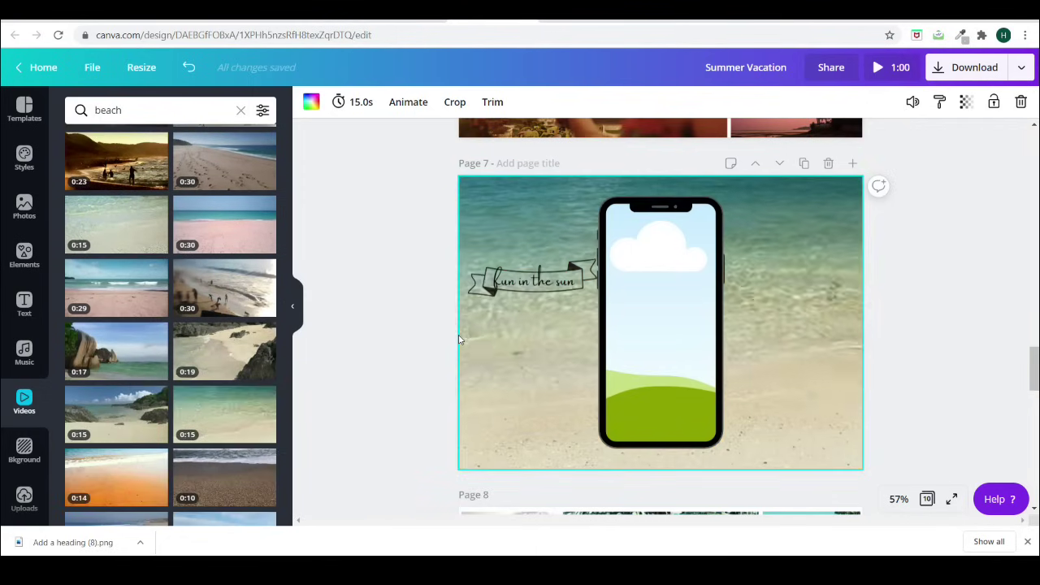
{"action": "left_click", "coordinate": [630, 374]}
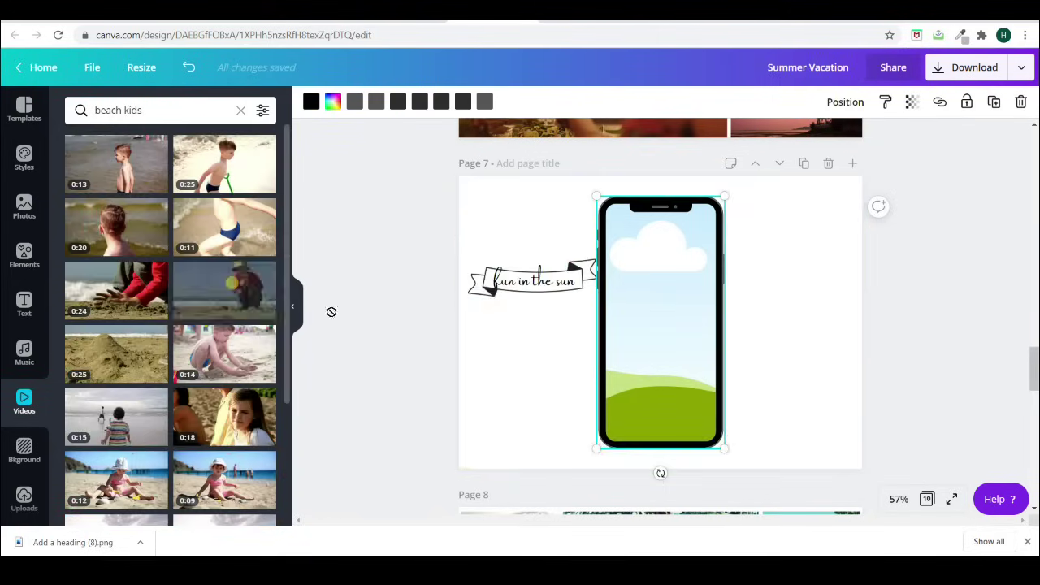
Step: Put a kid-at-the-beach clip into the phone frame and adjust its framing
{"action": "left_click_drag", "start_coordinate": [225, 289], "coordinate": [638, 356]}
{"action": "double_click", "coordinate": [670, 355]}
{"action": "left_click", "coordinate": [908, 385]}
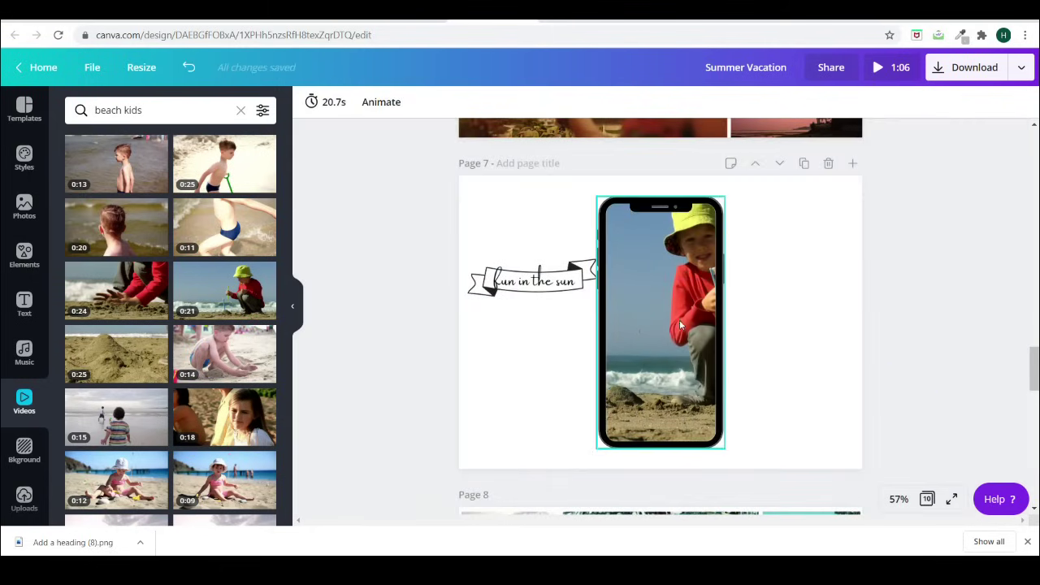
{"action": "left_click", "coordinate": [662, 382]}
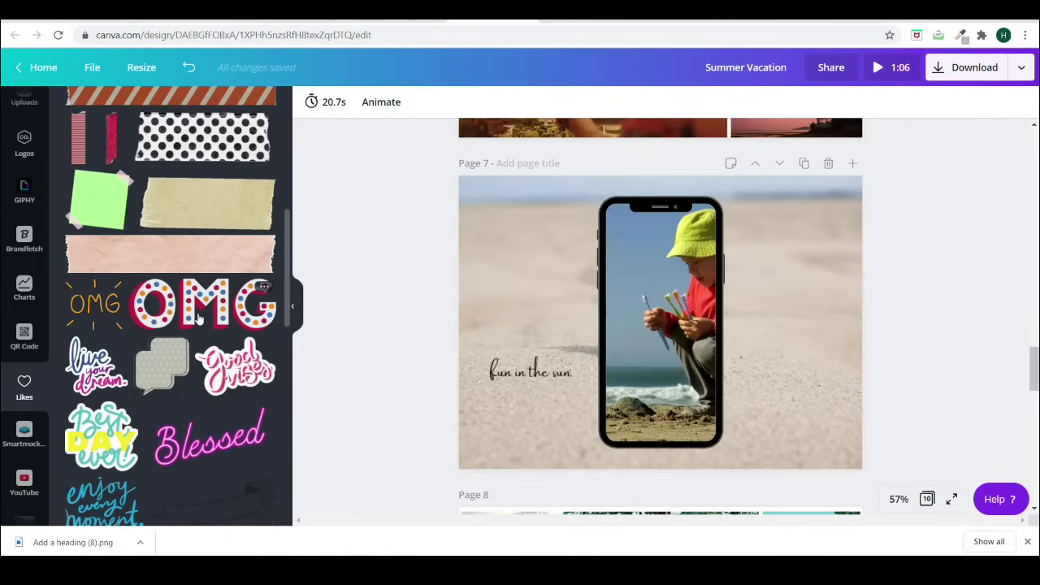
Step: Add a tilted green speech bubble at the top right and move the caption text onto it
{"action": "left_click", "coordinate": [161, 365]}
{"action": "left_click_drag", "start_coordinate": [661, 321], "coordinate": [792, 272]}
{"action": "left_click_drag", "start_coordinate": [788, 353], "coordinate": [778, 348]}
{"action": "left_click", "coordinate": [333, 101]}
{"action": "left_click", "coordinate": [260, 276]}
{"action": "left_click_drag", "start_coordinate": [529, 371], "coordinate": [788, 314]}
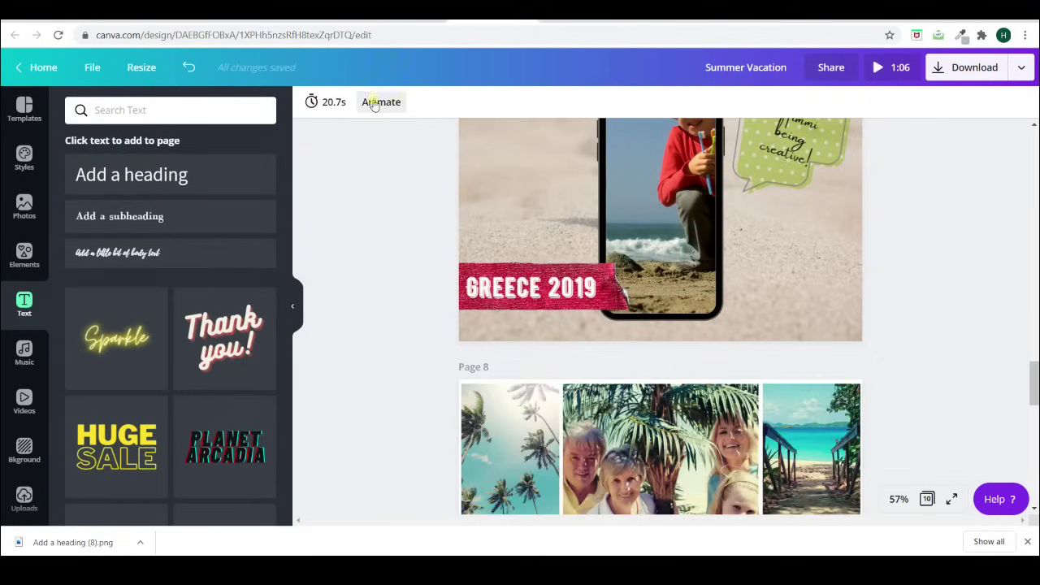
Step: Add a Fade animation to page 7, preview it, then present the album full-screen from the cover
{"action": "left_click", "coordinate": [381, 101]}
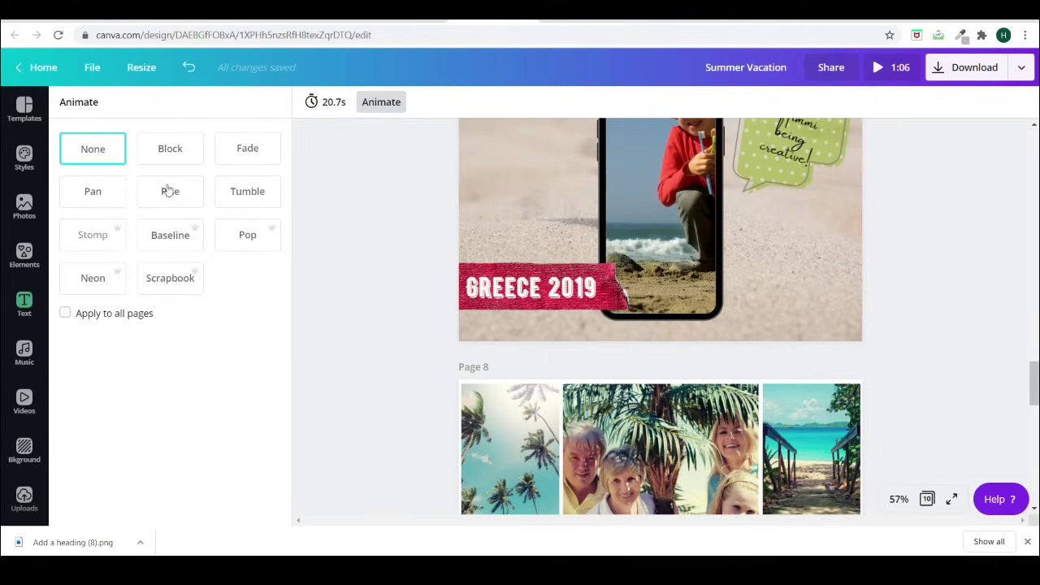
{"action": "left_click", "coordinate": [241, 164]}
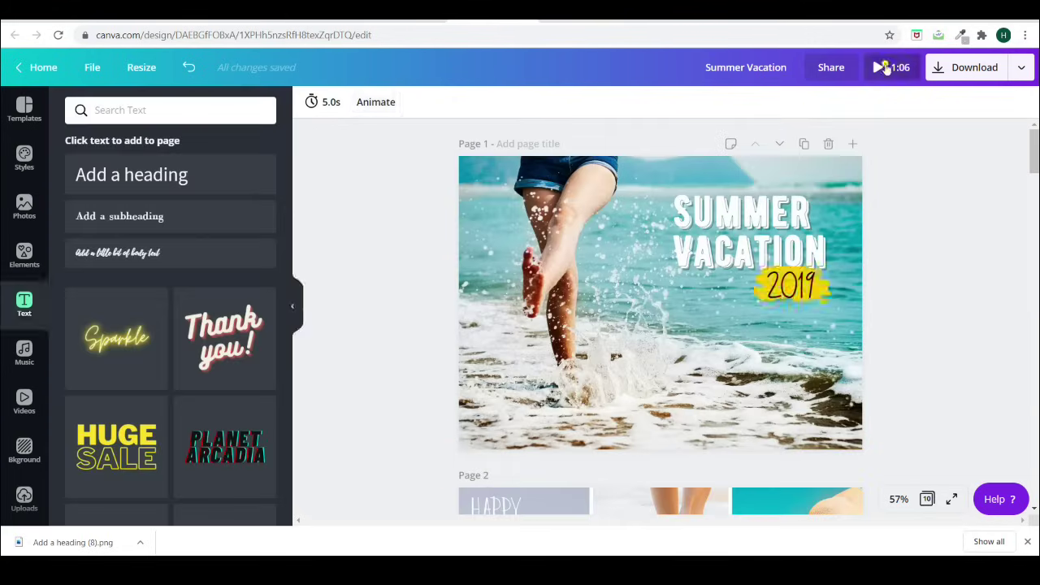
{"action": "left_click", "coordinate": [884, 67]}
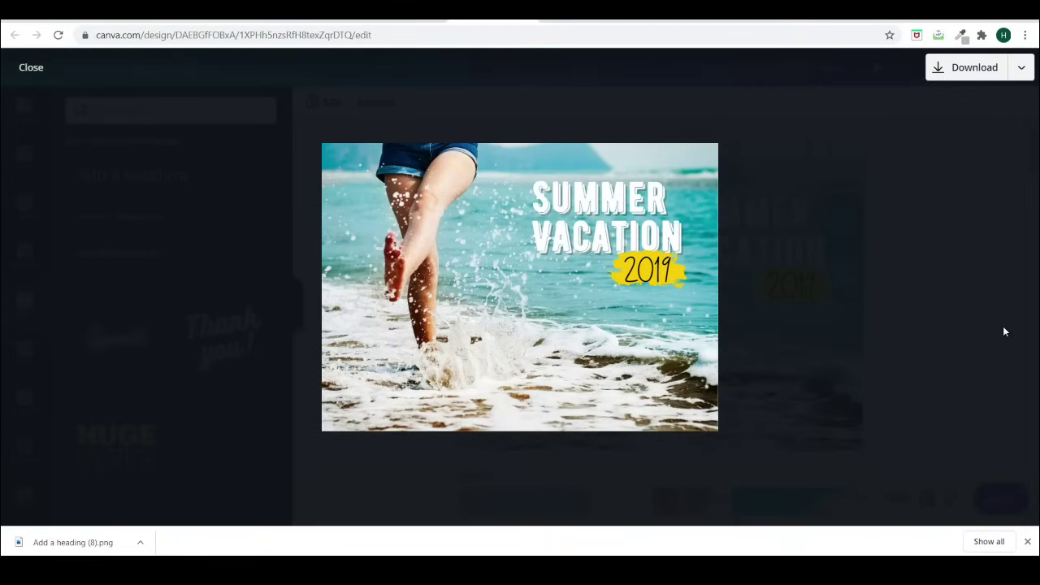
{"action": "key", "text": "Escape"}
{"action": "left_click", "coordinate": [942, 196]}
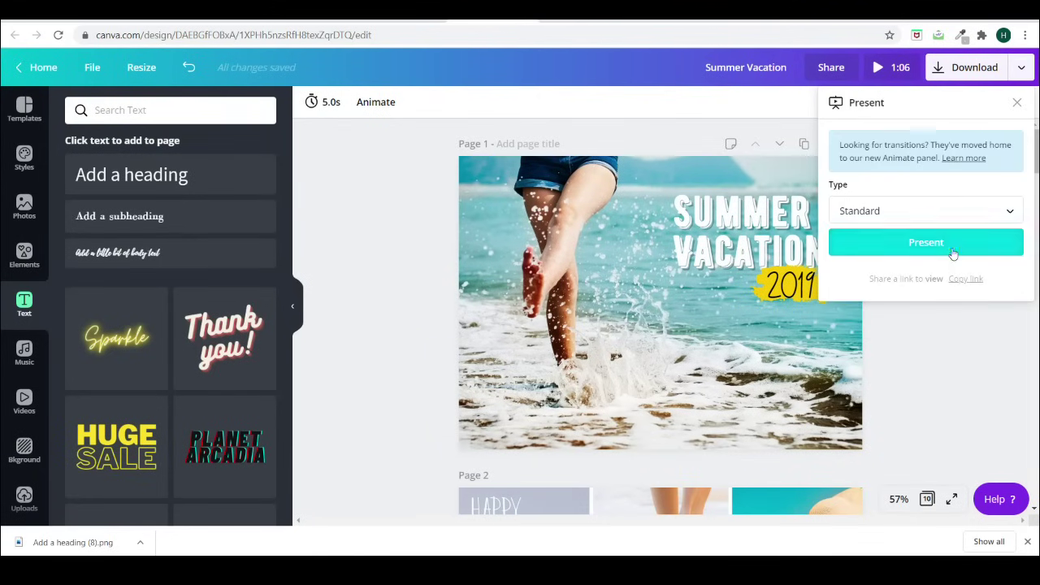
{"action": "left_click", "coordinate": [952, 249]}
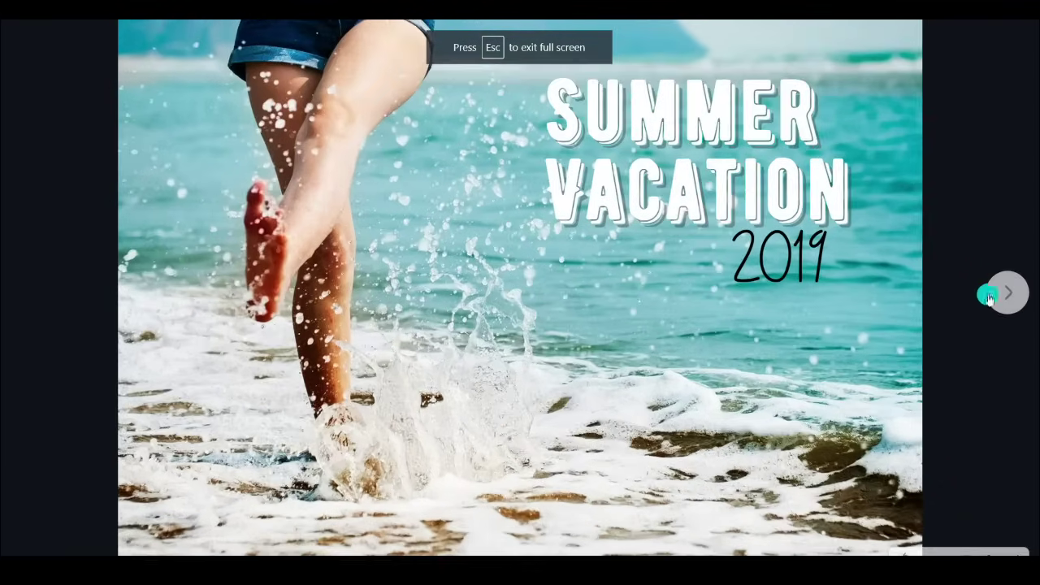
Step: Advance one slide, then expand the full publishing destinations list, including Dropbox and Google Drive
{"action": "left_click", "coordinate": [1007, 292]}
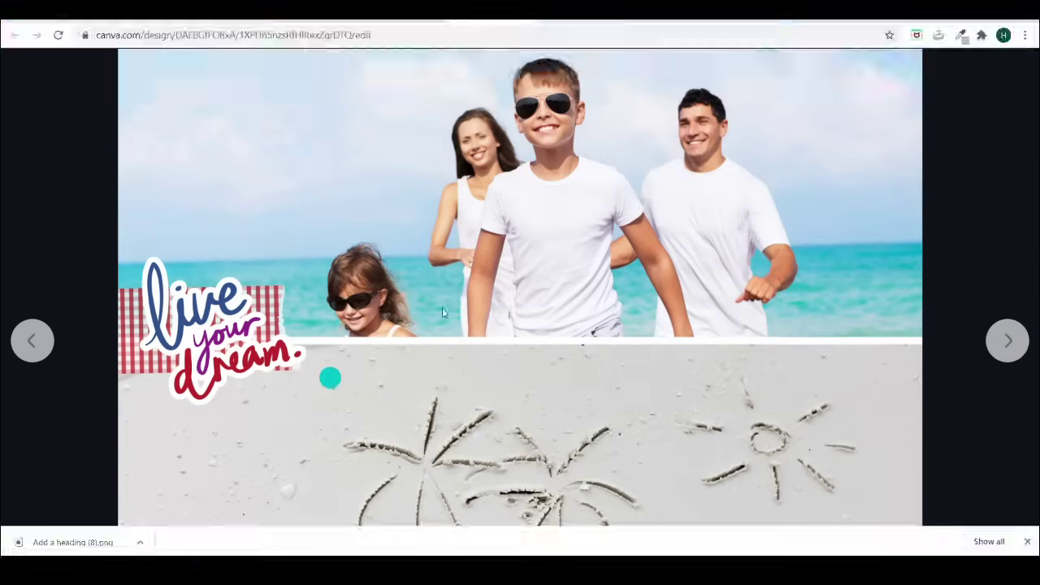
{"action": "left_click", "coordinate": [1021, 68]}
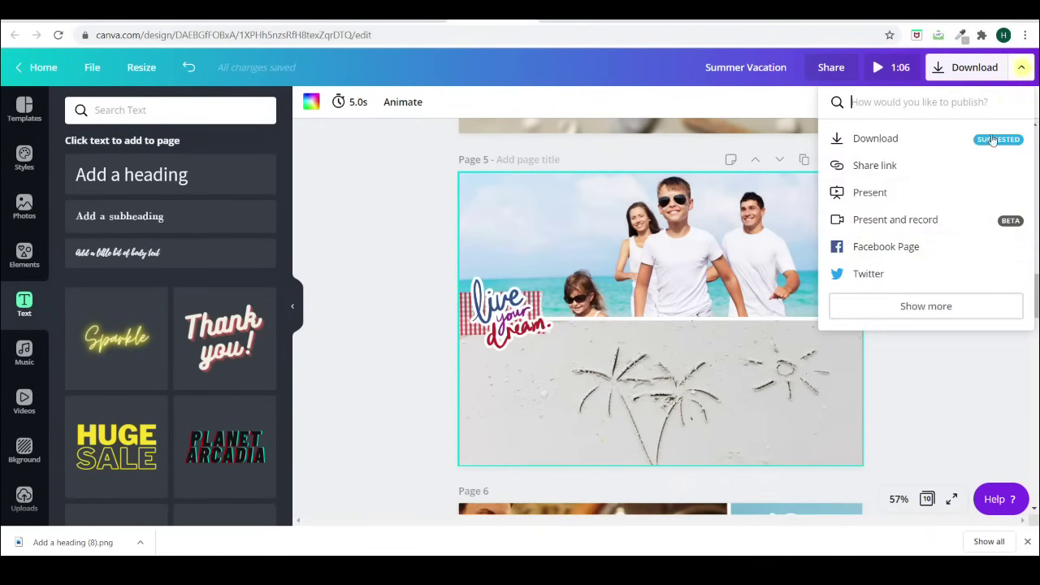
{"action": "left_click", "coordinate": [906, 318]}
{"action": "scroll", "coordinate": [909, 313], "scroll_direction": "down", "scroll_amount": 1}
{"action": "scroll", "coordinate": [906, 311], "scroll_direction": "down", "scroll_amount": 5}
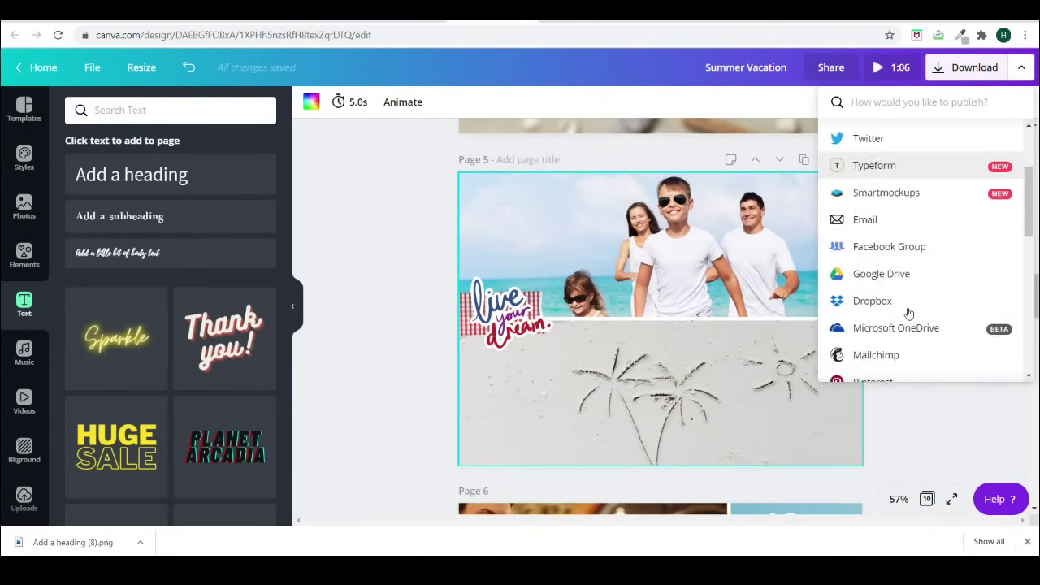